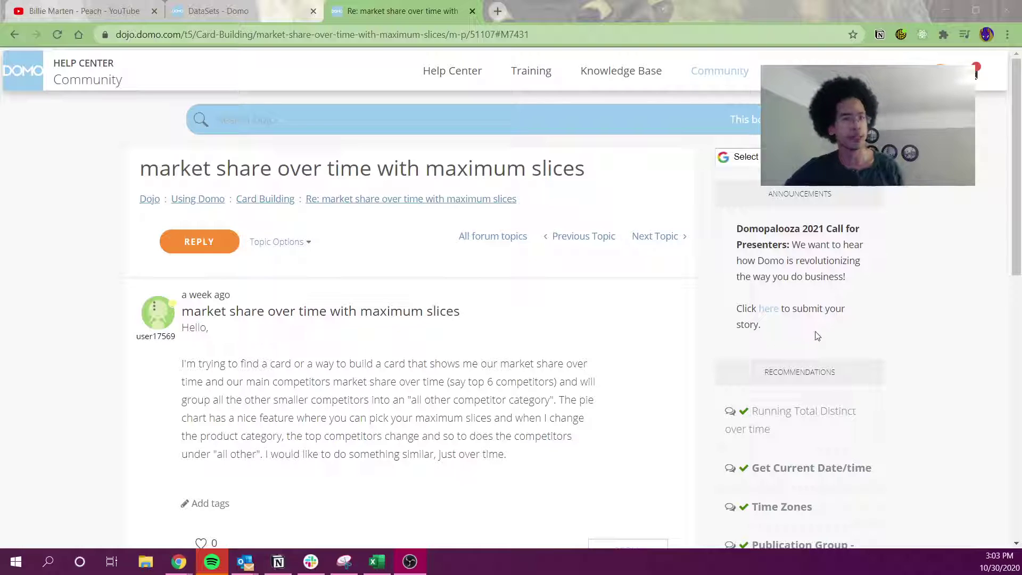
# Step: Read the forum post on market share over time with maximum slices and skim the reply below it
pyautogui.moveTo(418, 382); pyautogui.dragTo(481, 468)
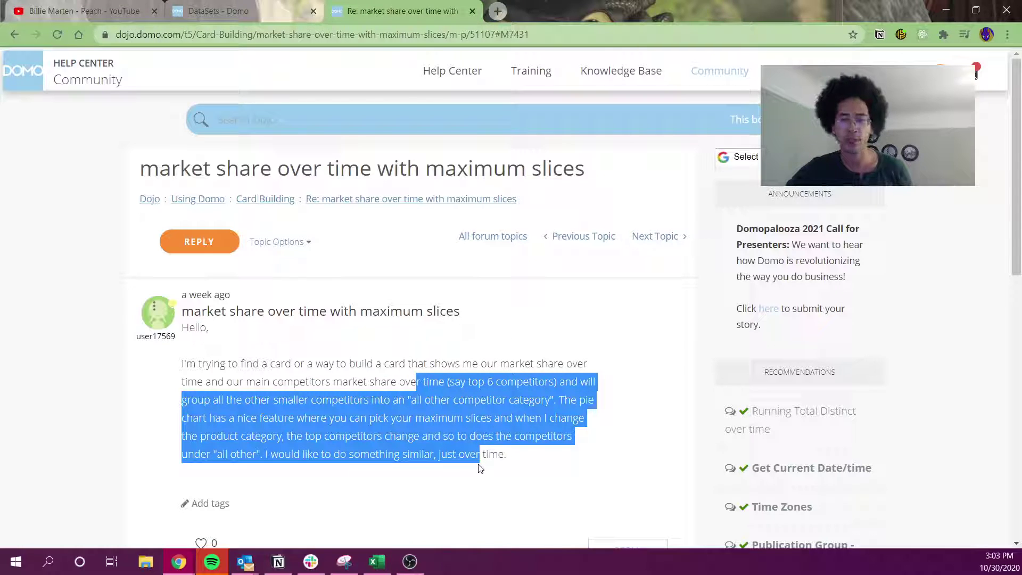
pyautogui.click(491, 404)
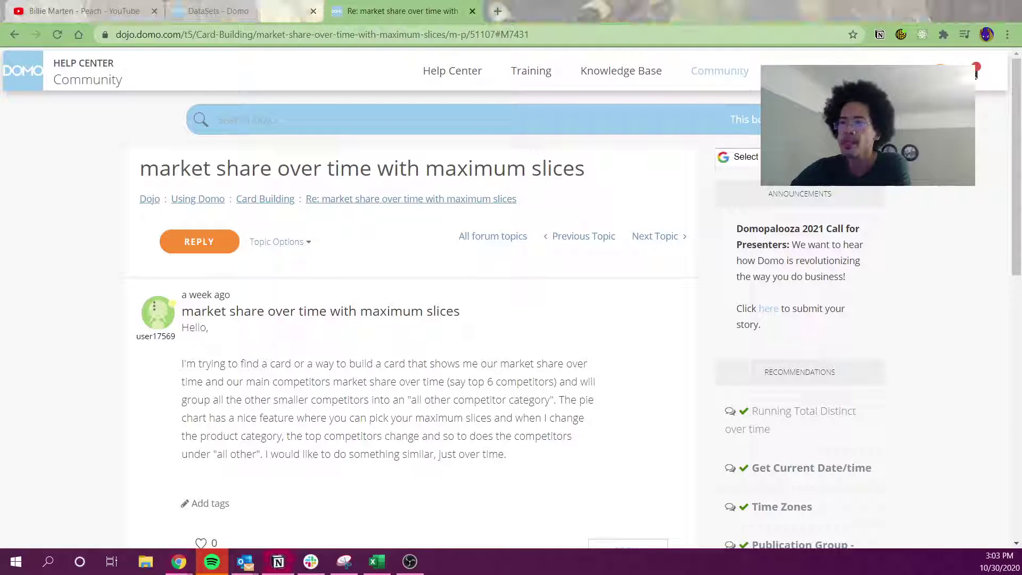
pyautogui.moveTo(116, 35); pyautogui.dragTo(190, 45)
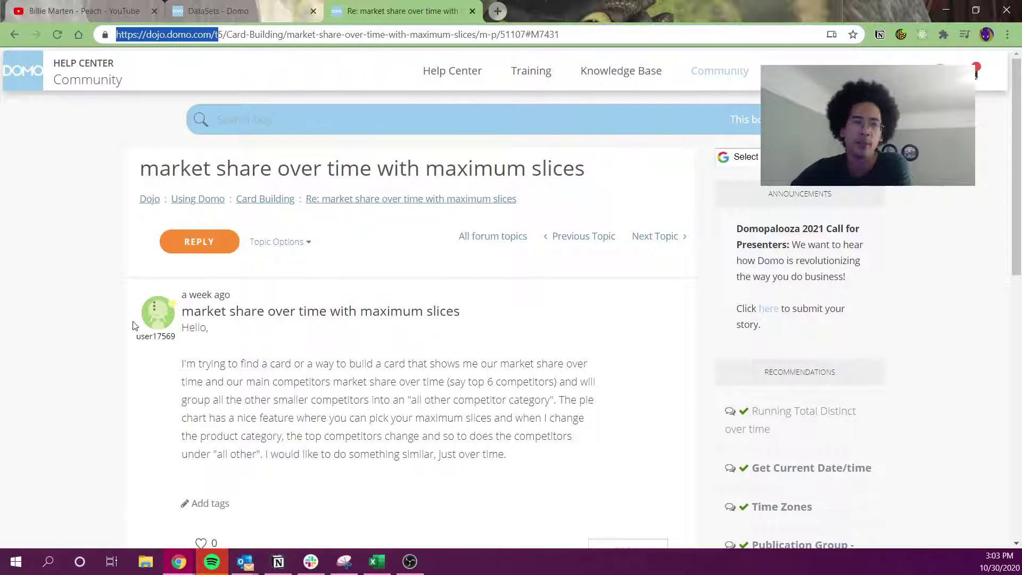
pyautogui.moveTo(190, 344); pyautogui.dragTo(132, 345)
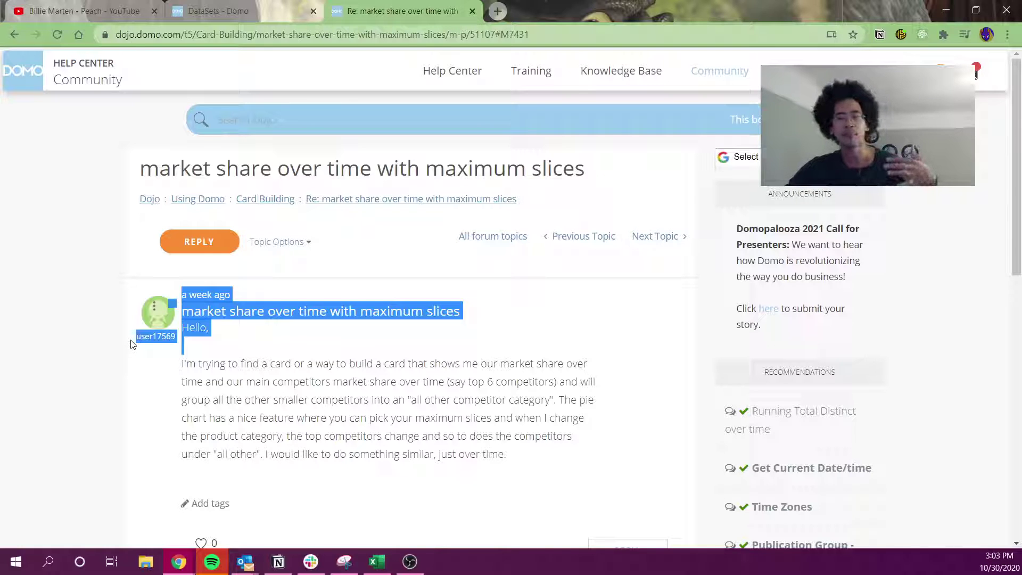
pyautogui.scroll(-6, 145, 427)
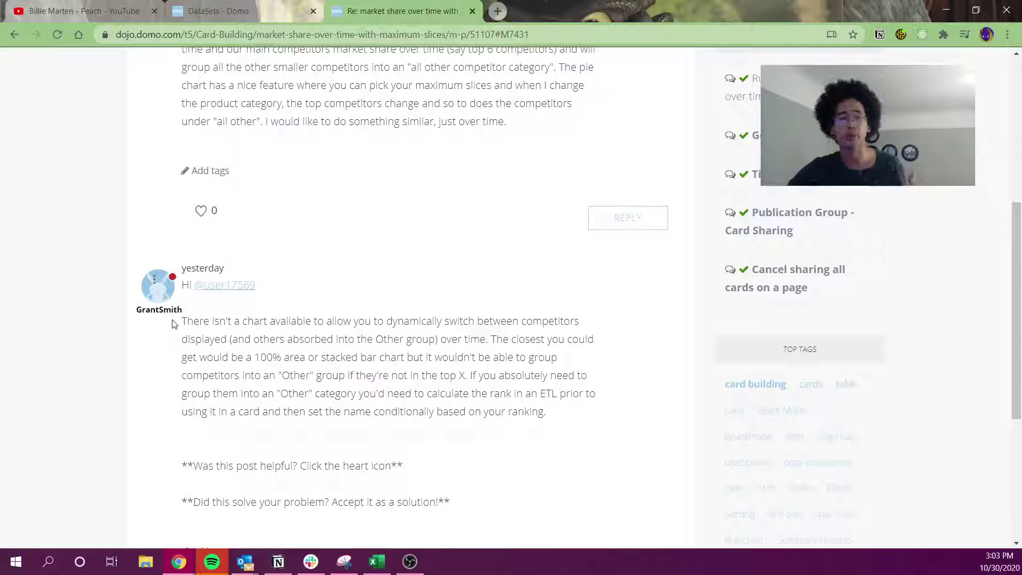
pyautogui.scroll(6, 116, 461)
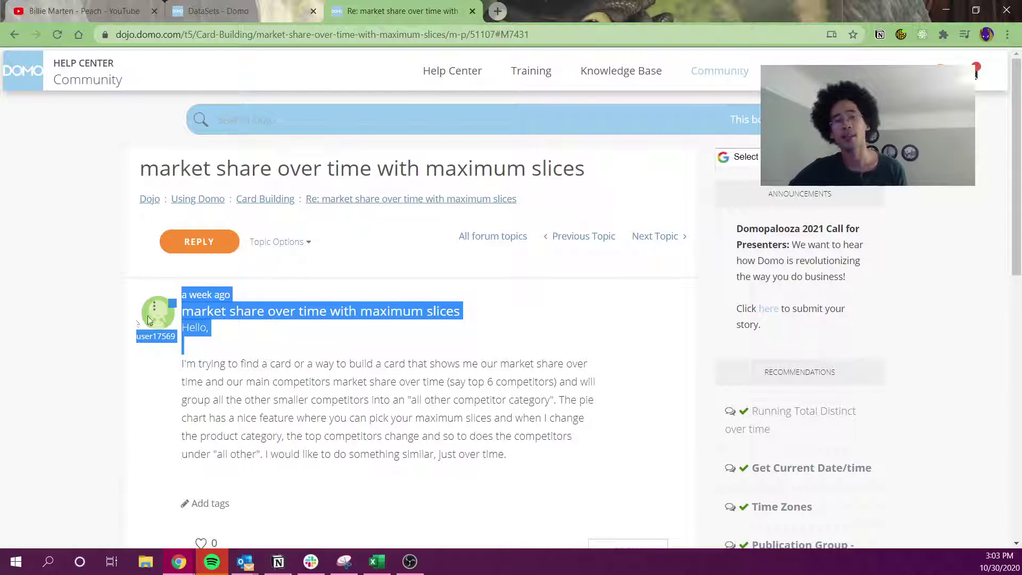
pyautogui.click(320, 378)
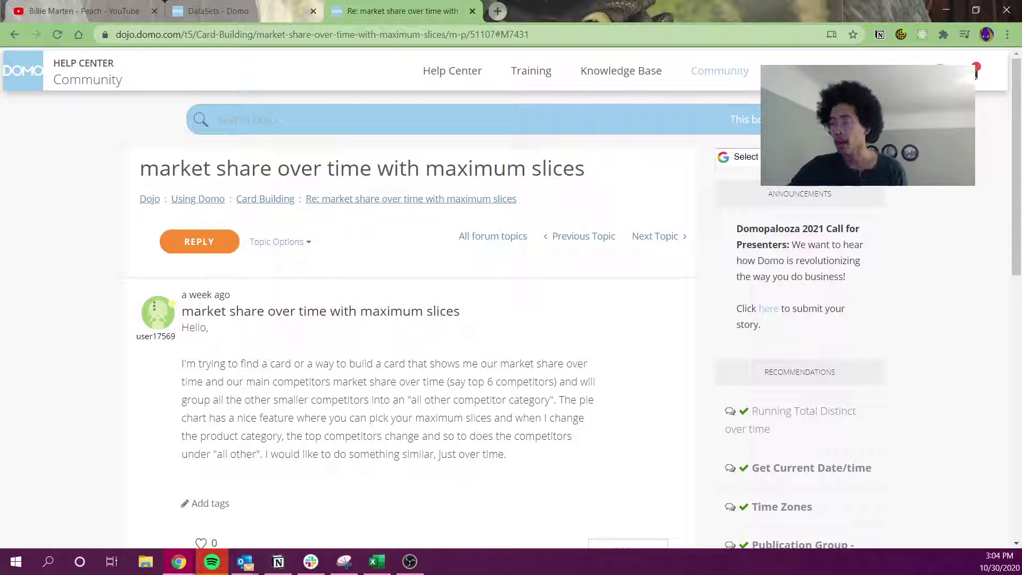
# Step: Switch to Slack, look through the domo_user_group workspace's channel list, and return to the forum post
pyautogui.hotkey('alt', 'Tab')
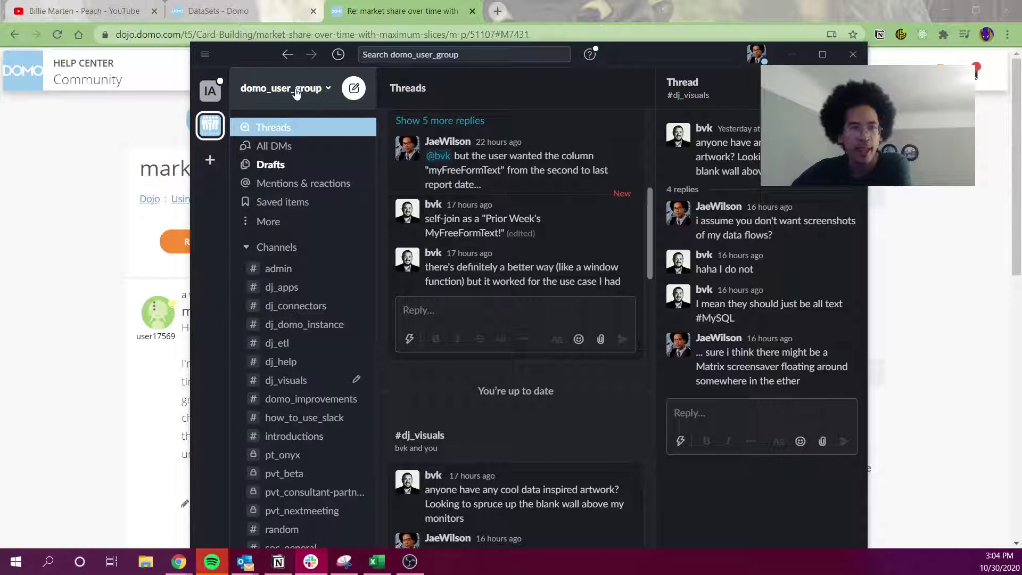
pyautogui.scroll(-3, 296, 455)
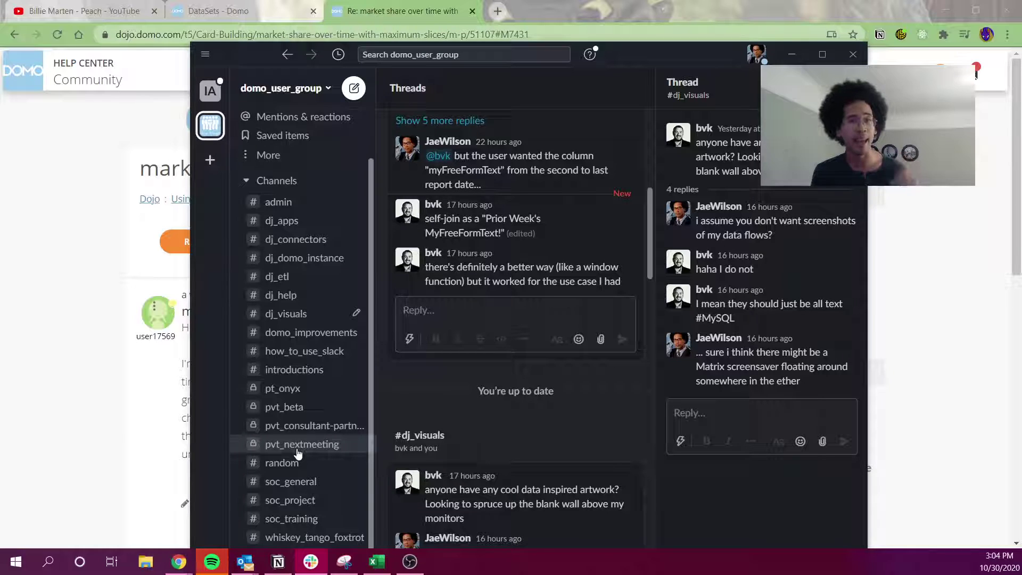
pyautogui.scroll(-3, 298, 453)
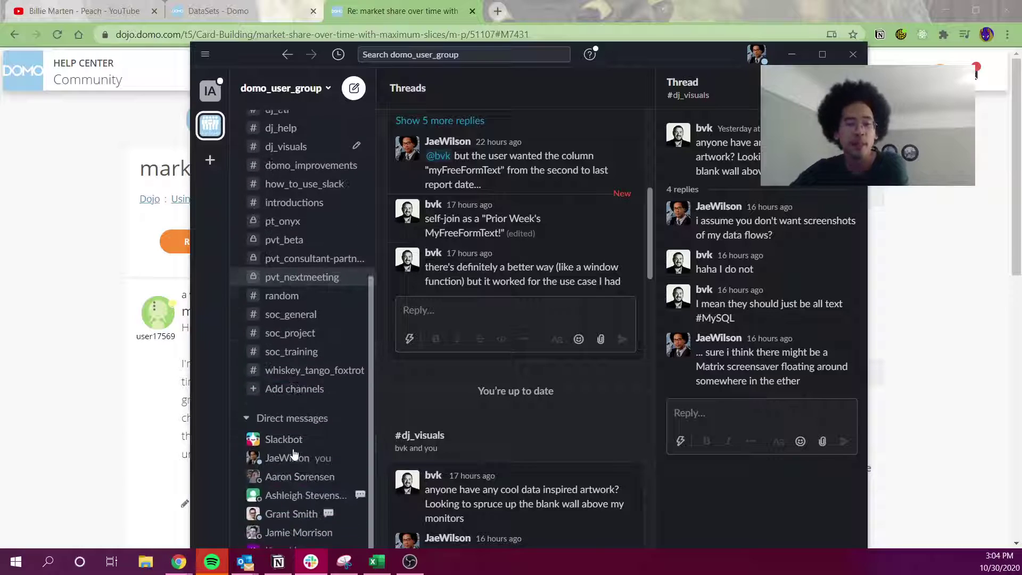
pyautogui.click(791, 55)
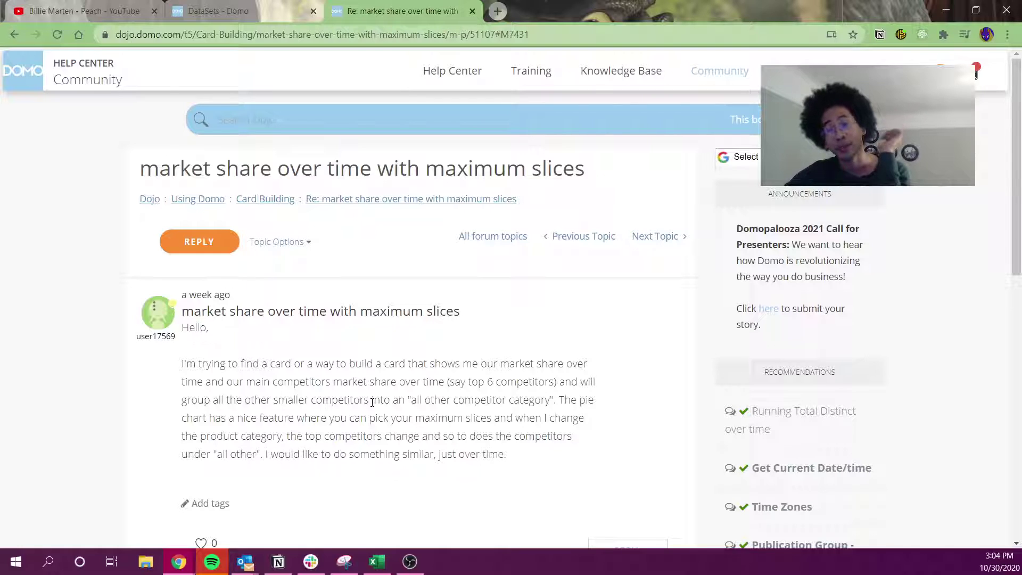
# Step: Reread the post's requirements for showing the top 6 competitors and grouping smaller ones into an "all other competitor category"
pyautogui.moveTo(240, 382); pyautogui.dragTo(420, 400)
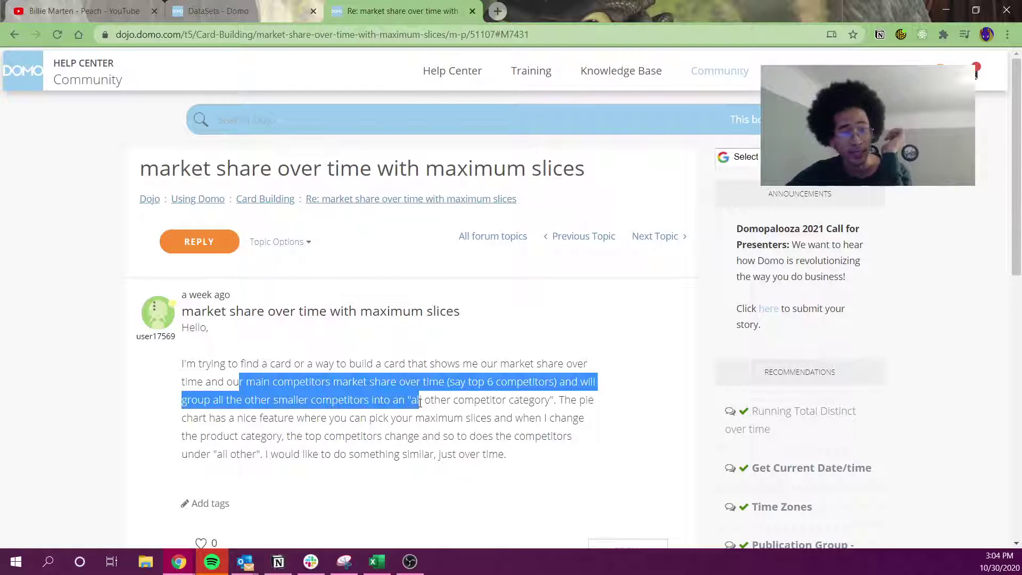
pyautogui.click(479, 456)
pyautogui.scroll(-2, 461, 432)
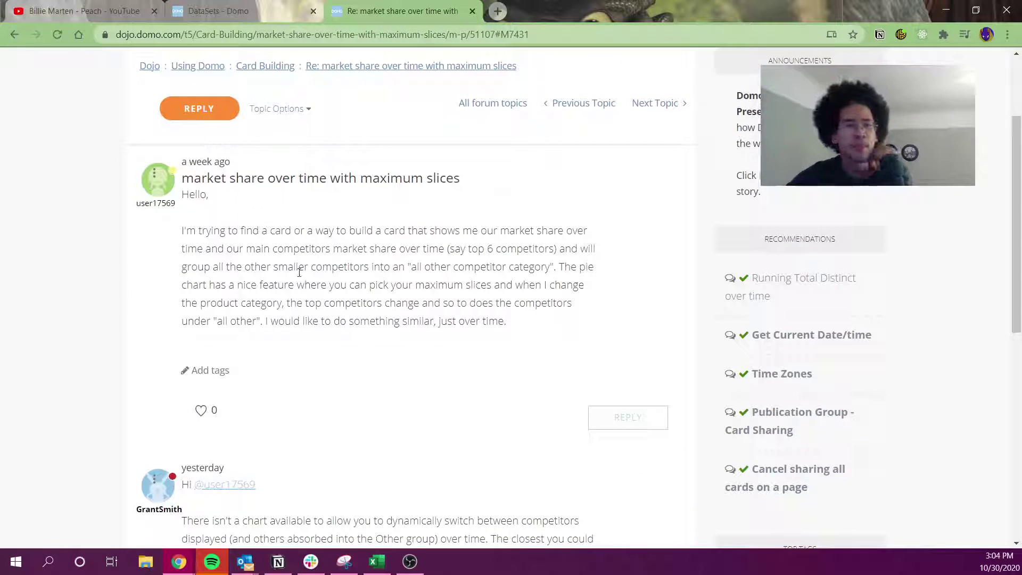
pyautogui.moveTo(227, 178); pyautogui.dragTo(362, 178)
pyautogui.click(345, 299)
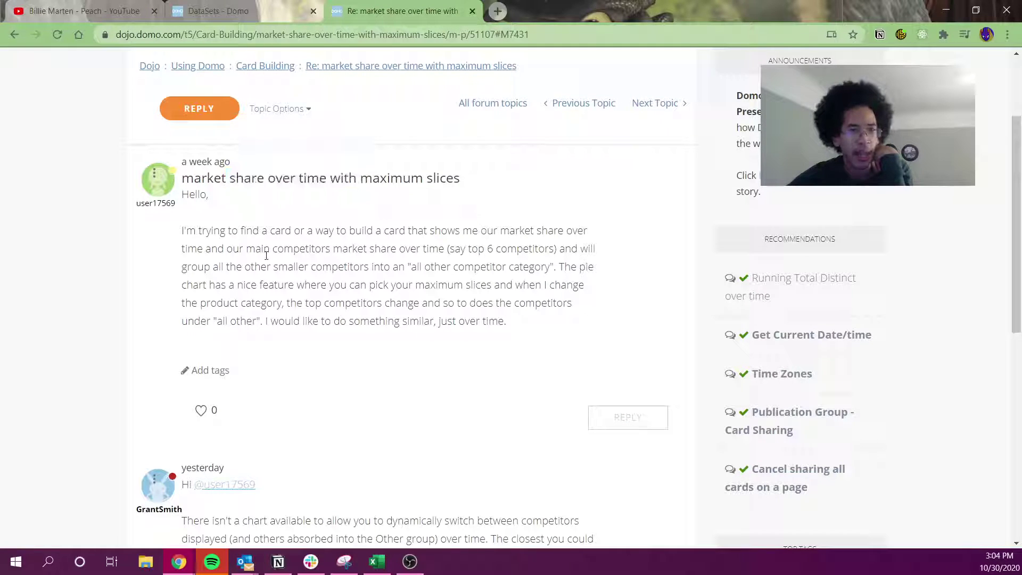
pyautogui.moveTo(449, 249); pyautogui.dragTo(557, 249)
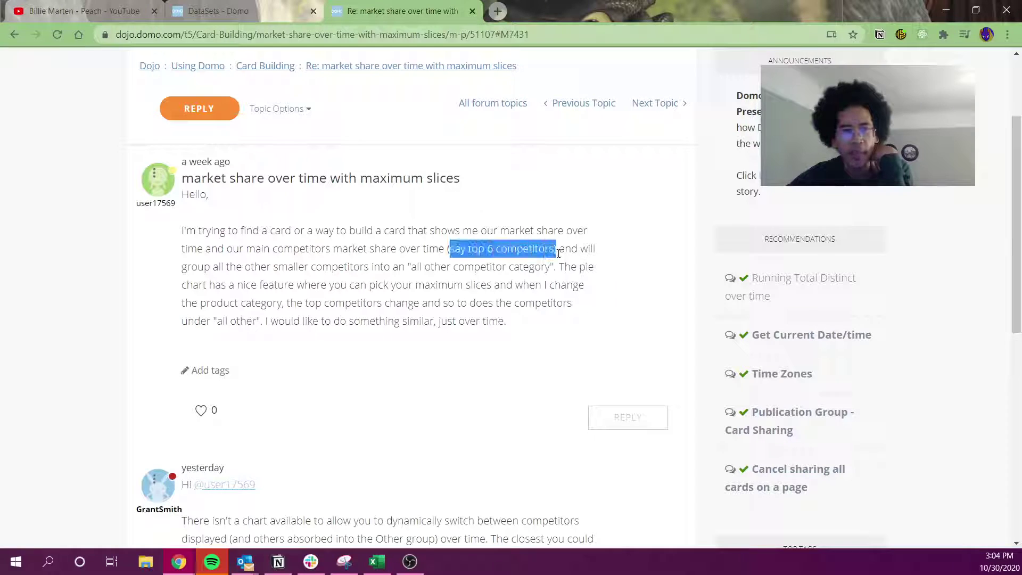
pyautogui.moveTo(250, 267); pyautogui.dragTo(560, 267)
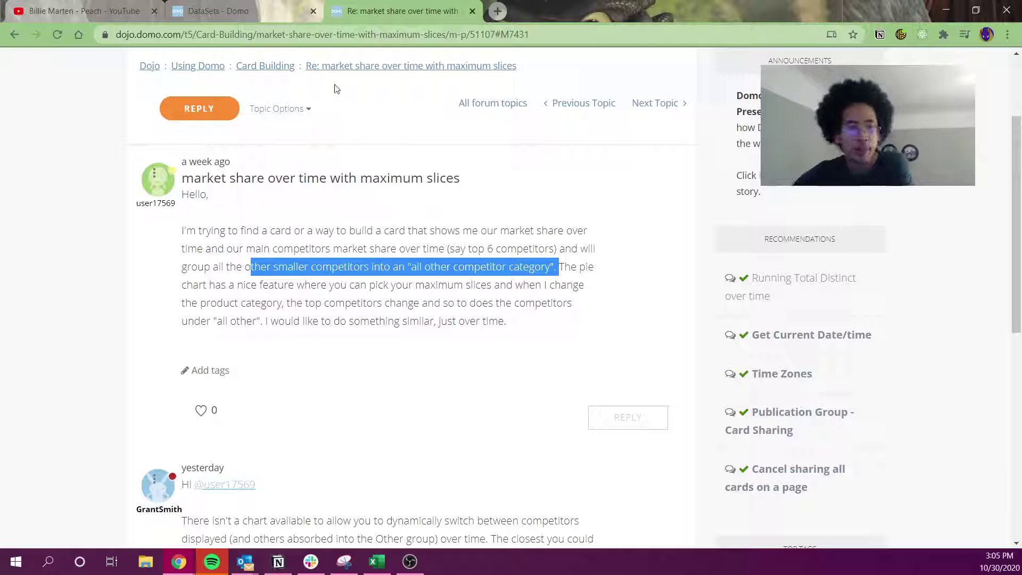
# Step: Switch to Domo's DataSets page and open the data table of the Top 10 example dataset
pyautogui.click(293, 17)
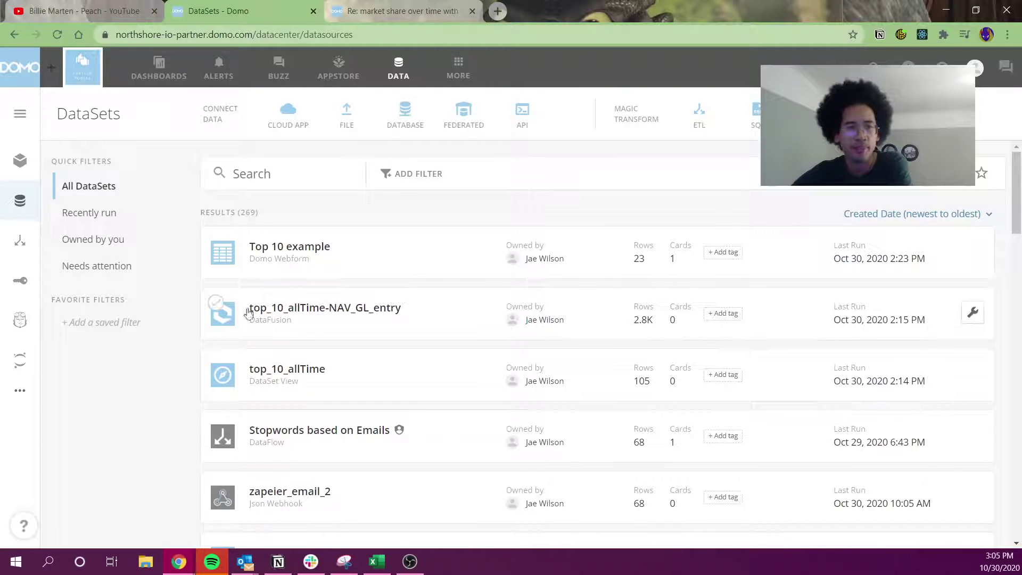
pyautogui.click(317, 267)
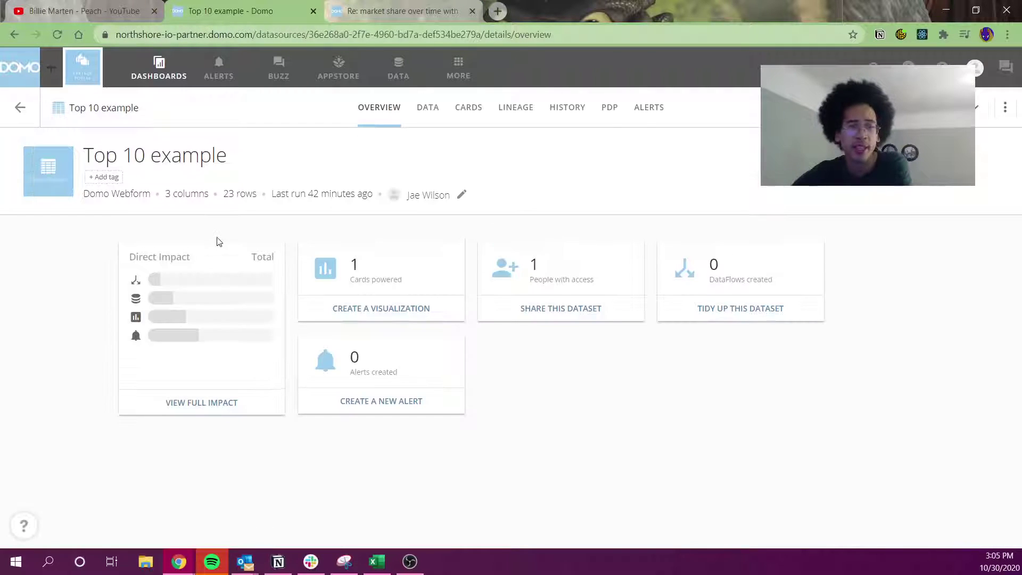
pyautogui.click(428, 109)
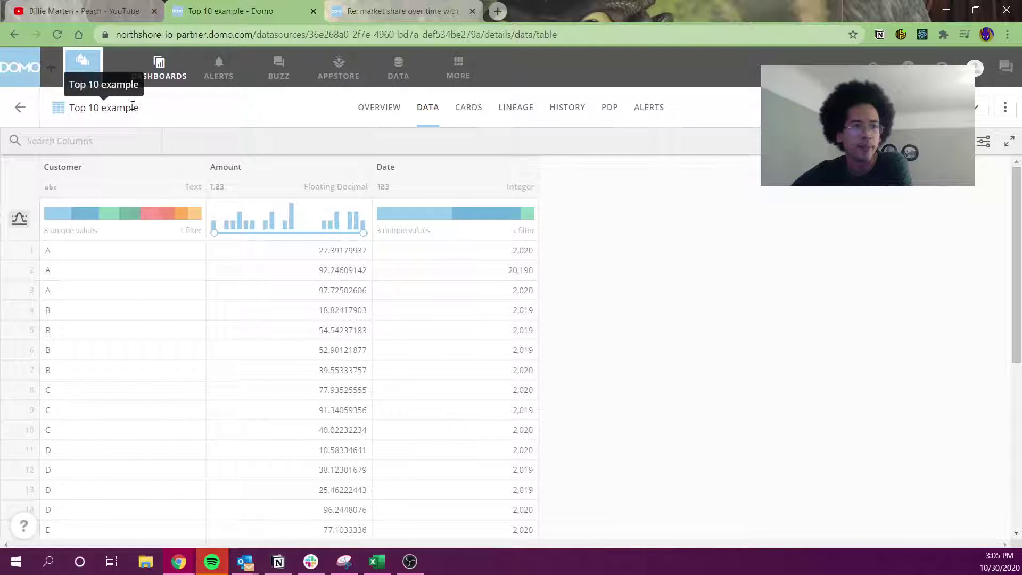
# Step: Examine the values in the dataset's Customer, Amount and Date columns
pyautogui.moveTo(99, 257); pyautogui.dragTo(92, 380)
pyautogui.click(139, 319)
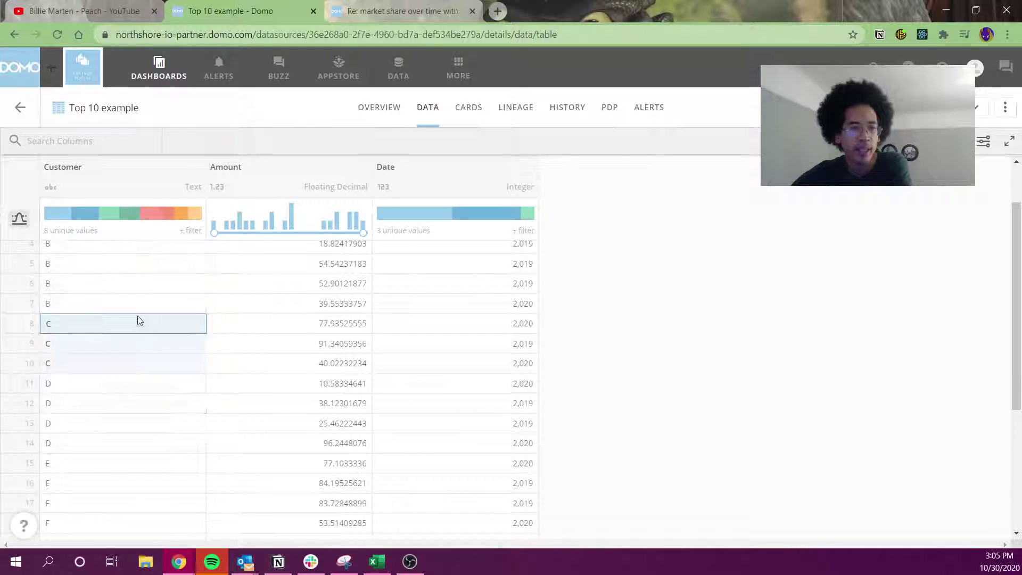
pyautogui.click(264, 281)
pyautogui.moveTo(265, 283); pyautogui.dragTo(286, 429)
pyautogui.scroll(2, 450, 320)
pyautogui.moveTo(426, 250); pyautogui.dragTo(416, 385)
# Step: Start a new card in the analyzer from the Top 10 example dataset
pyautogui.click(470, 112)
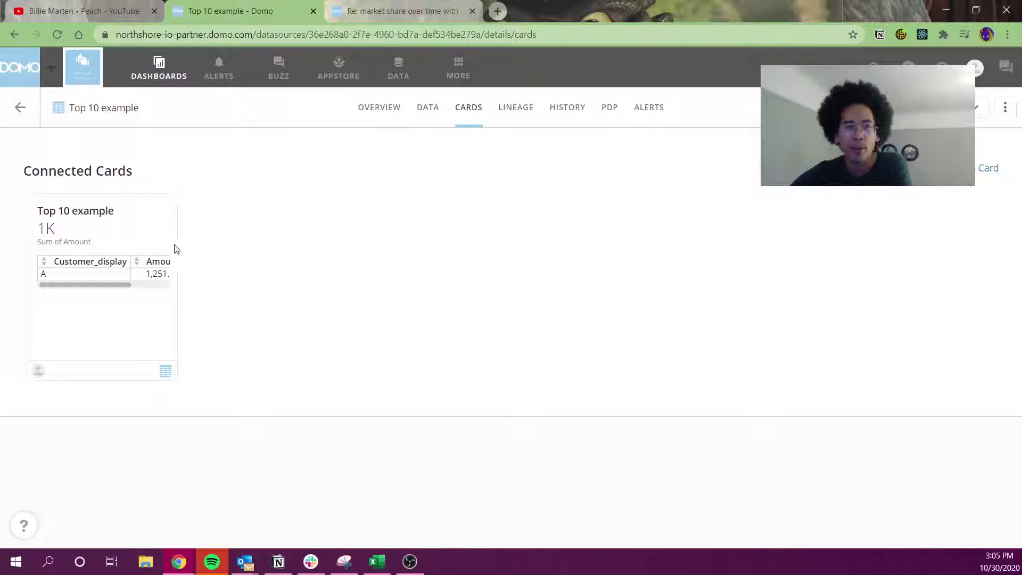
pyautogui.click(101, 298)
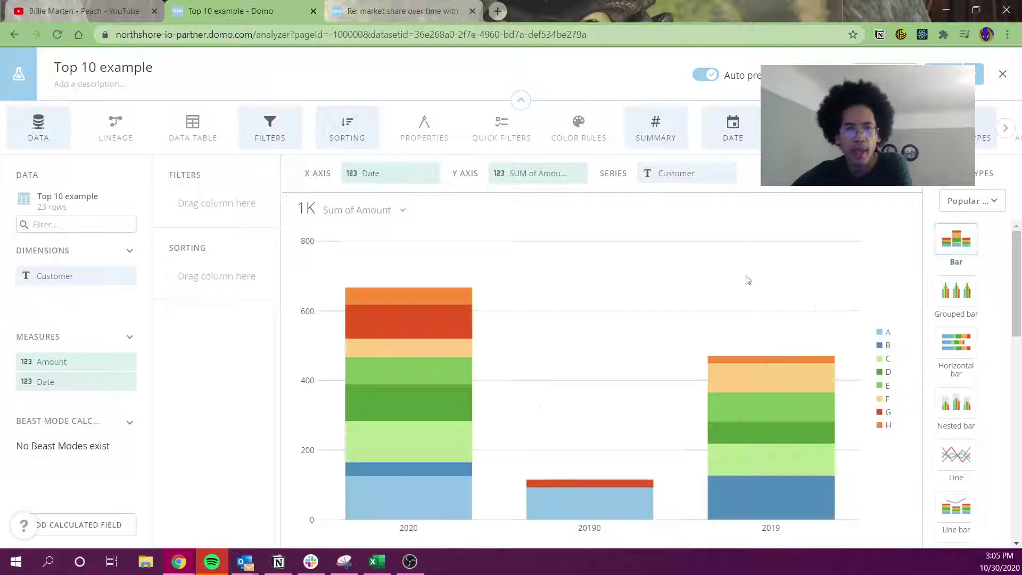
# Step: Change the chart type to Table, remove the Date column, and place Customer ahead of the summed Amount
pyautogui.scroll(-4, 954, 377)
pyautogui.scroll(-3, 955, 377)
pyautogui.click(959, 269)
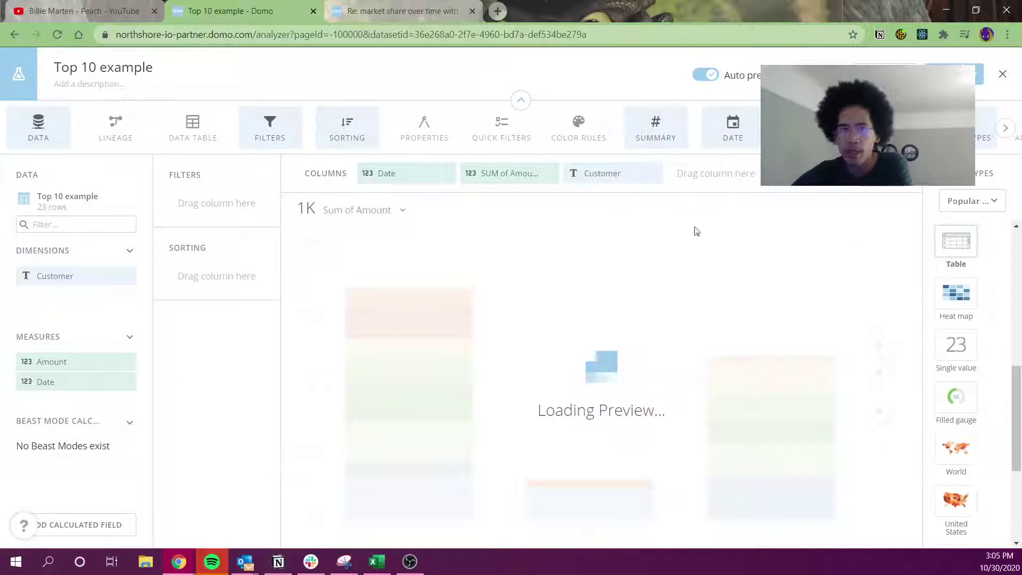
pyautogui.click(446, 173)
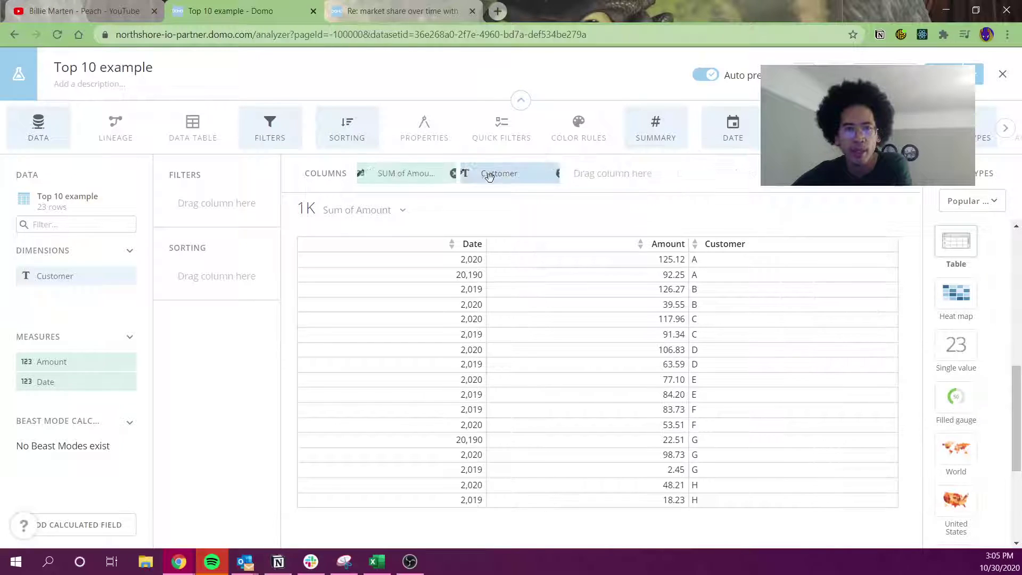
pyautogui.moveTo(499, 176); pyautogui.dragTo(411, 178)
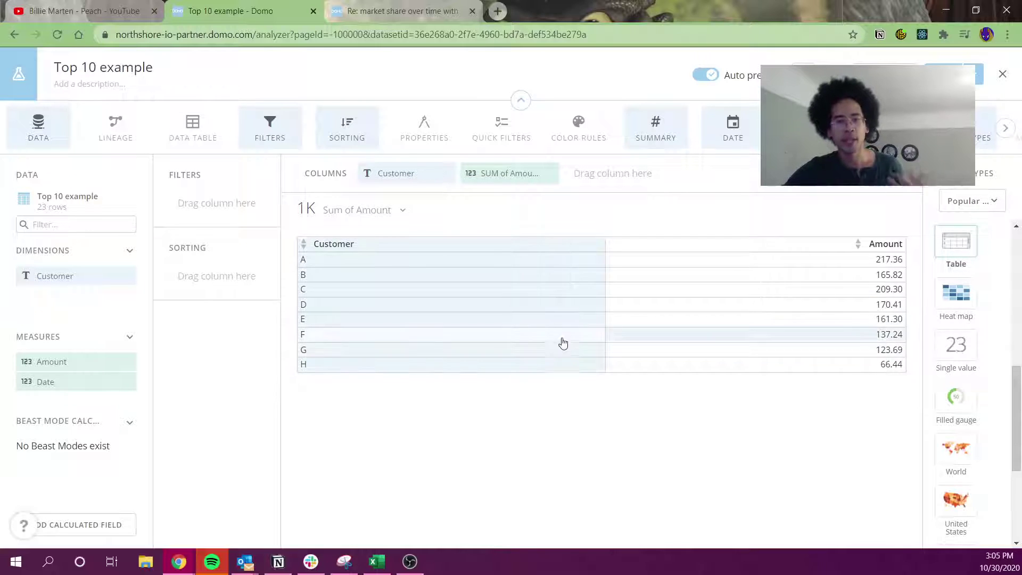
# Step: Create a calculated field with the formula rank() over (order by sum(`Amount` ) desc)
pyautogui.click(119, 526)
pyautogui.click(400, 240)
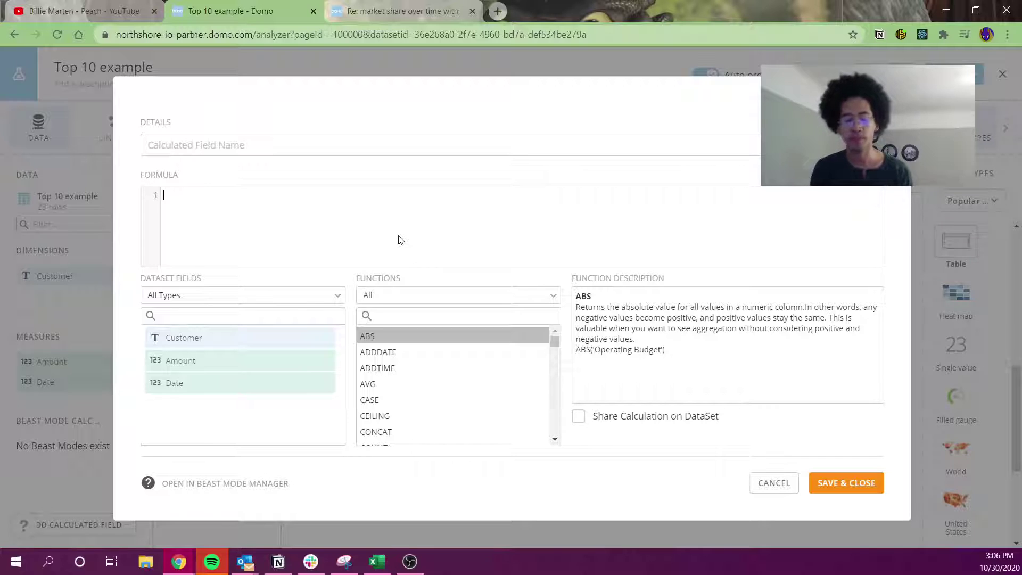
pyautogui.write('rank() ')
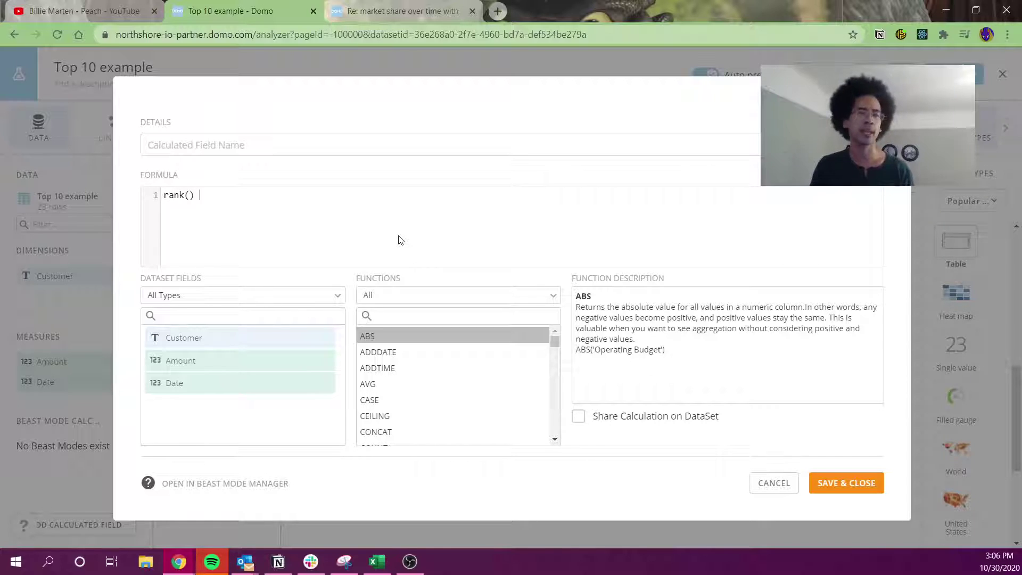
pyautogui.write('over(')
pyautogui.write('pa')
pyautogui.write('order by')
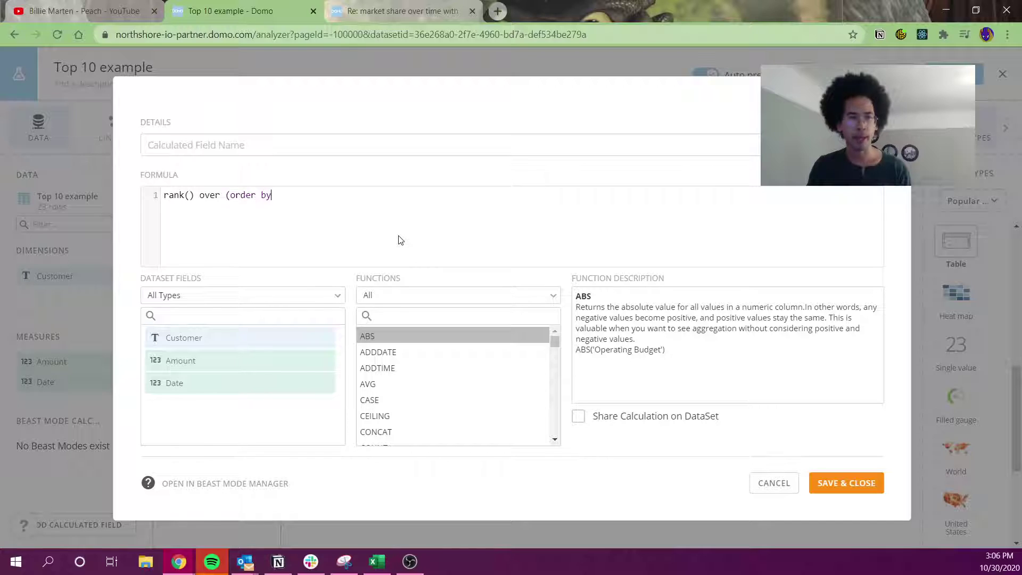
pyautogui.write('sum(a')
pyautogui.press('Return')
pyautogui.write('de')
pyautogui.press('BackSpace')
pyautogui.press('BackSpace')
pyautogui.write(') de')
pyautogui.press('BackSpace')
pyautogui.write('esc)')
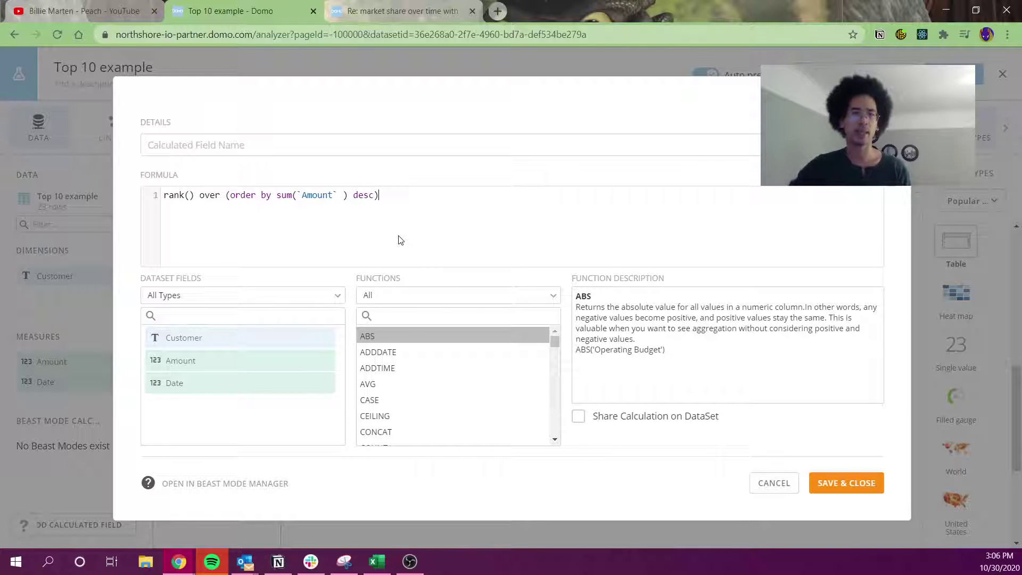
# Step: Validate and save the calculated field as rank, and add it as the table's third column
pyautogui.click(543, 143)
pyautogui.write('rank')
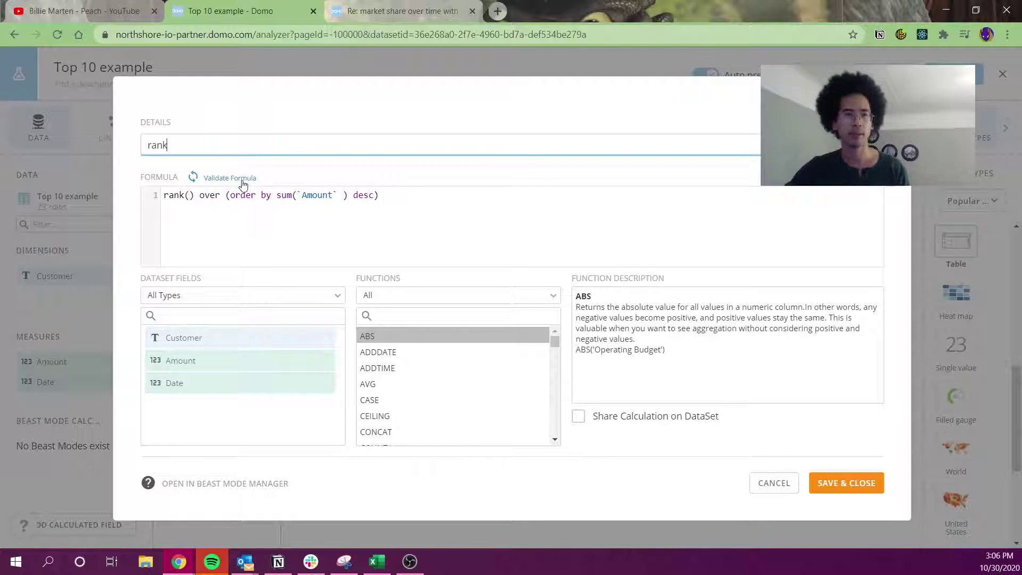
pyautogui.click(242, 181)
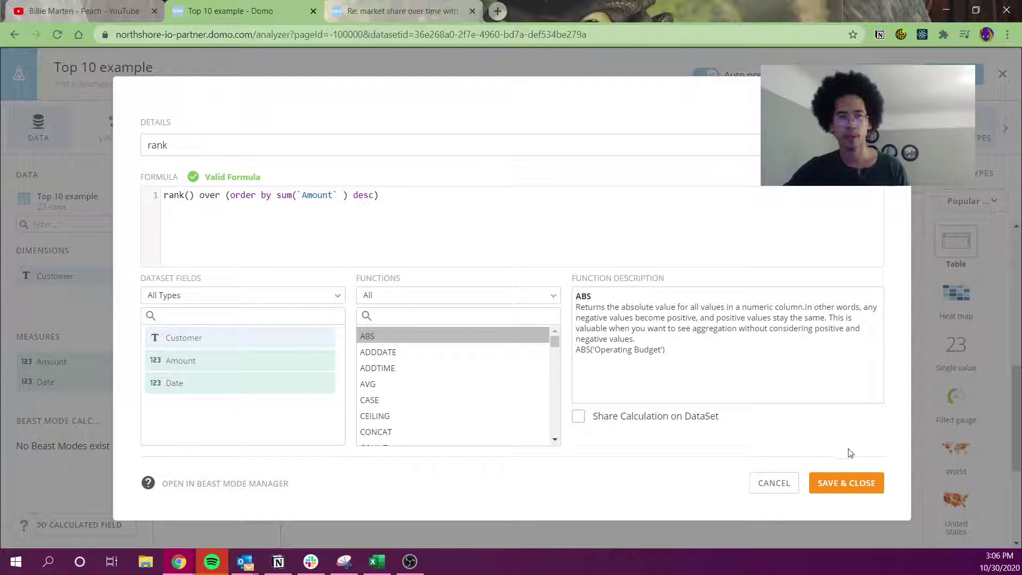
pyautogui.click(846, 486)
pyautogui.moveTo(94, 444); pyautogui.dragTo(610, 176)
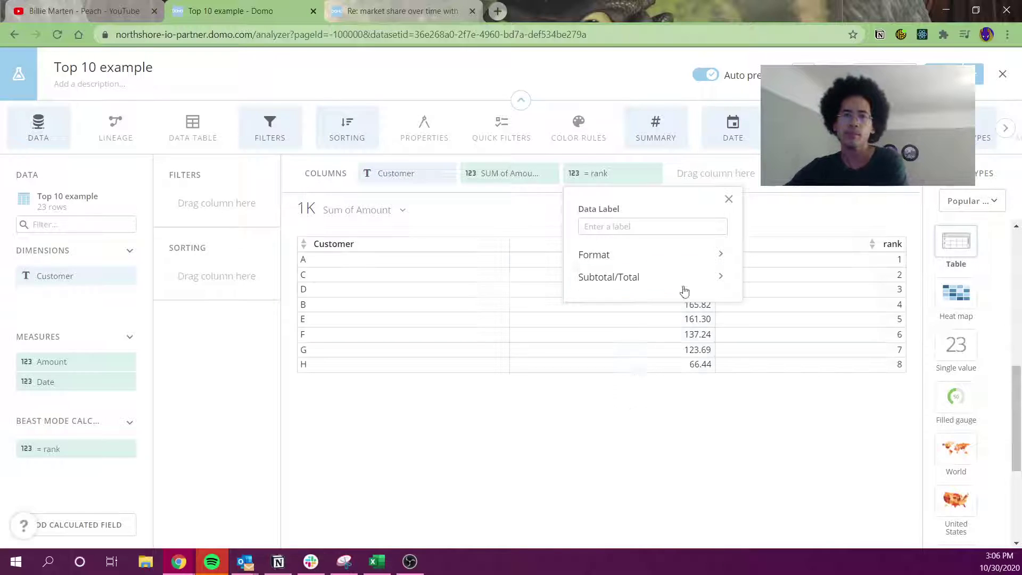
pyautogui.click(729, 200)
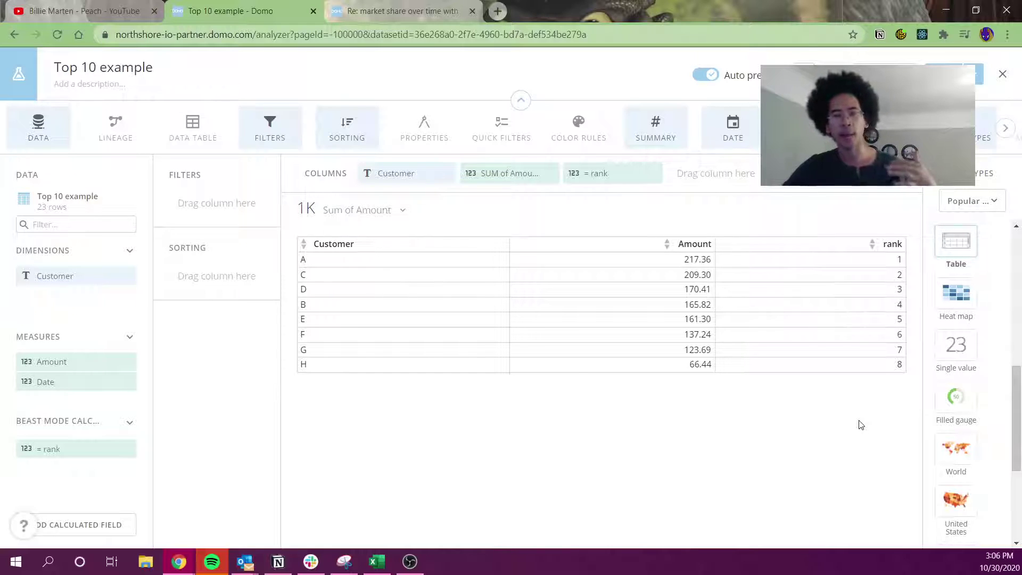
# Step: Start a calculated field with a case condition testing whether rank() over (order by sum(`Amount` ) desc) <= 5
pyautogui.click(114, 524)
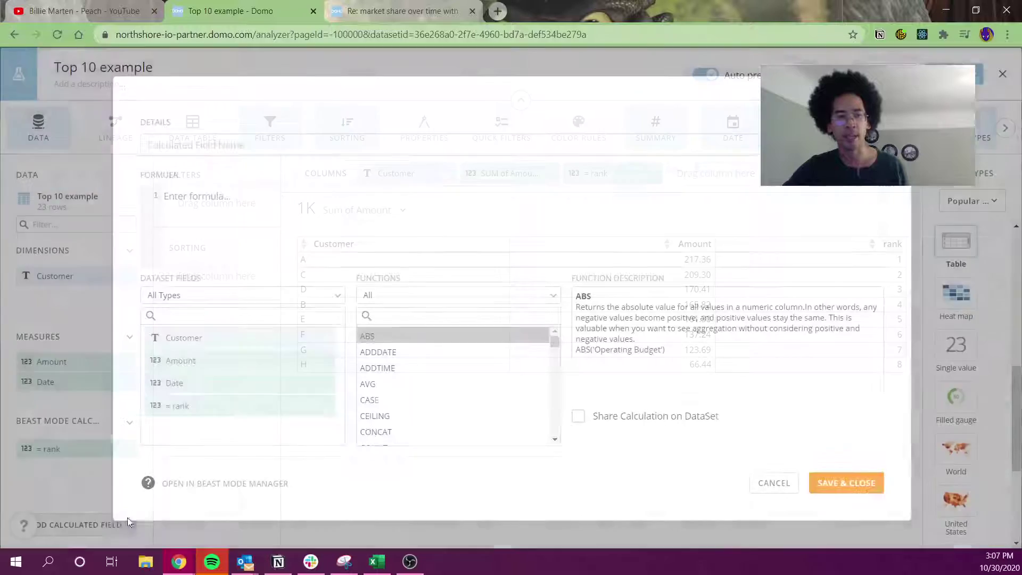
pyautogui.click(276, 209)
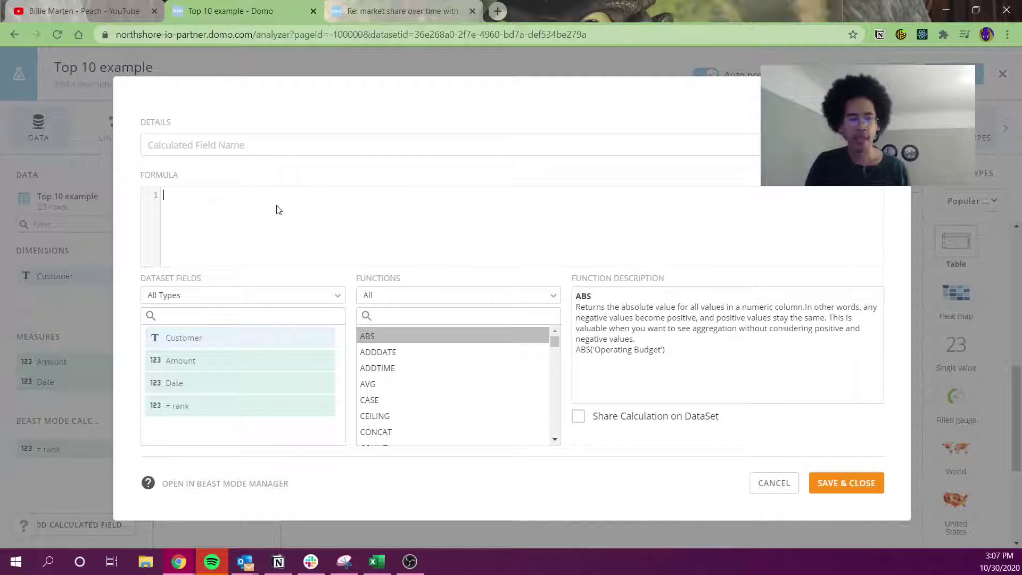
pyautogui.click(170, 406)
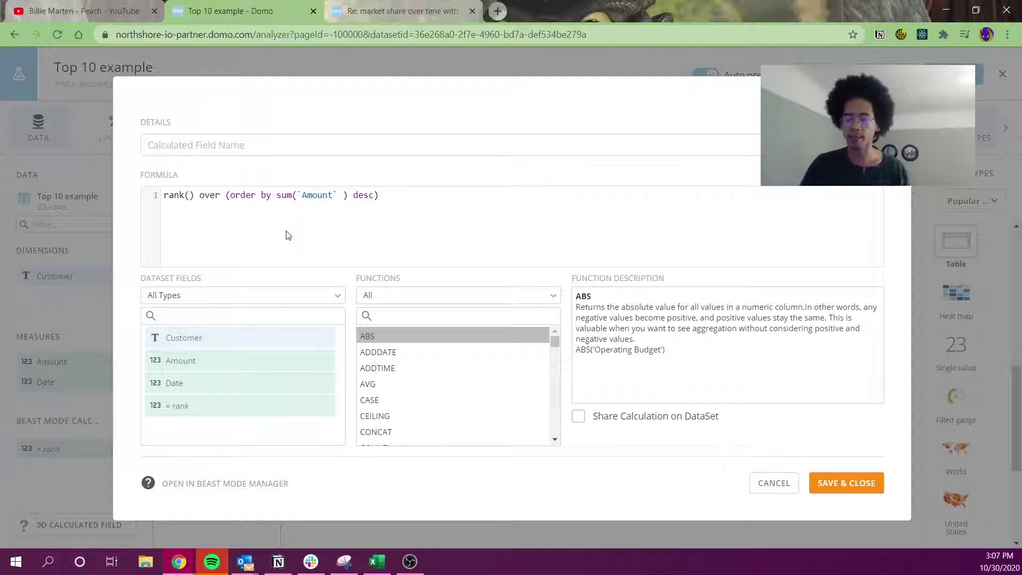
pyautogui.write('case')
pyautogui.press('Return')
pyautogui.write('when')
pyautogui.press('End')
pyautogui.write('<= 5 then ')
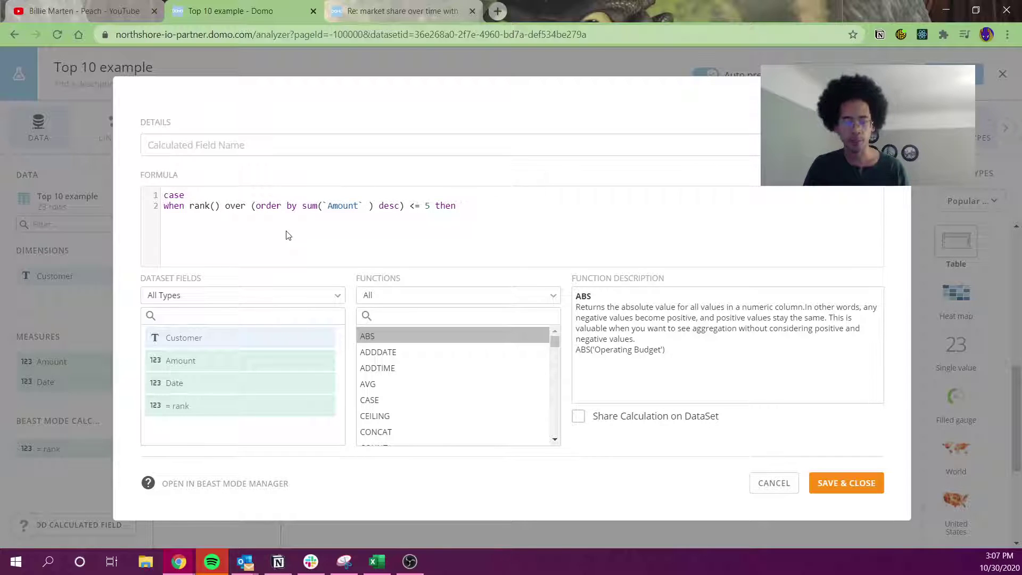
# Step: Complete the case formula so it returns `Customer` when the condition is met, else 'other', and close it with end
pyautogui.write('cus')
pyautogui.press('Return')
pyautogui.press('Return')
pyautogui.write('else ')
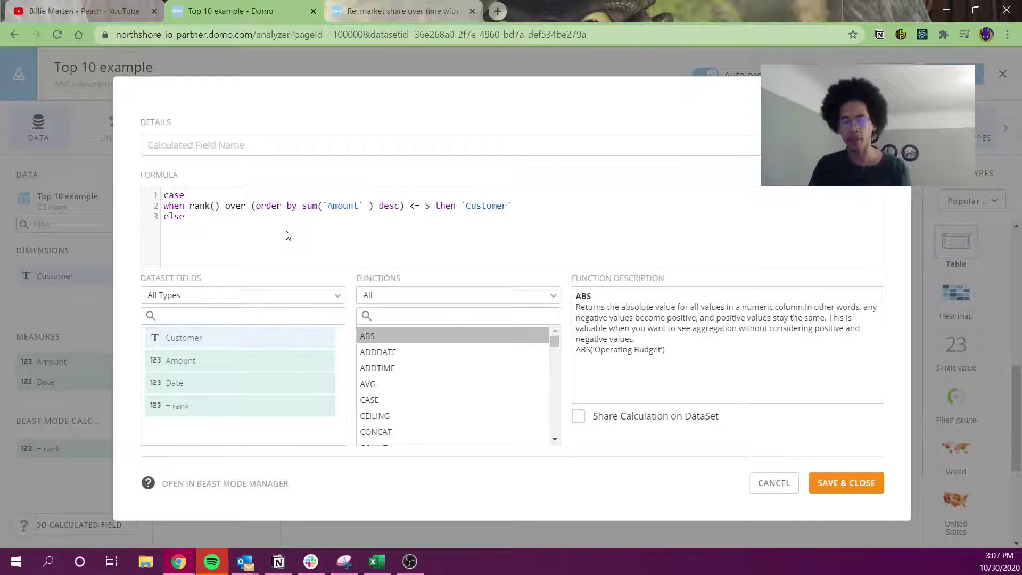
pyautogui.write("'lother'")
pyautogui.press('BackSpace')
pyautogui.press('BackSpace')
pyautogui.press('BackSpace')
pyautogui.press('BackSpace')
pyautogui.press('BackSpace')
pyautogui.press('BackSpace')
pyautogui.write('other')
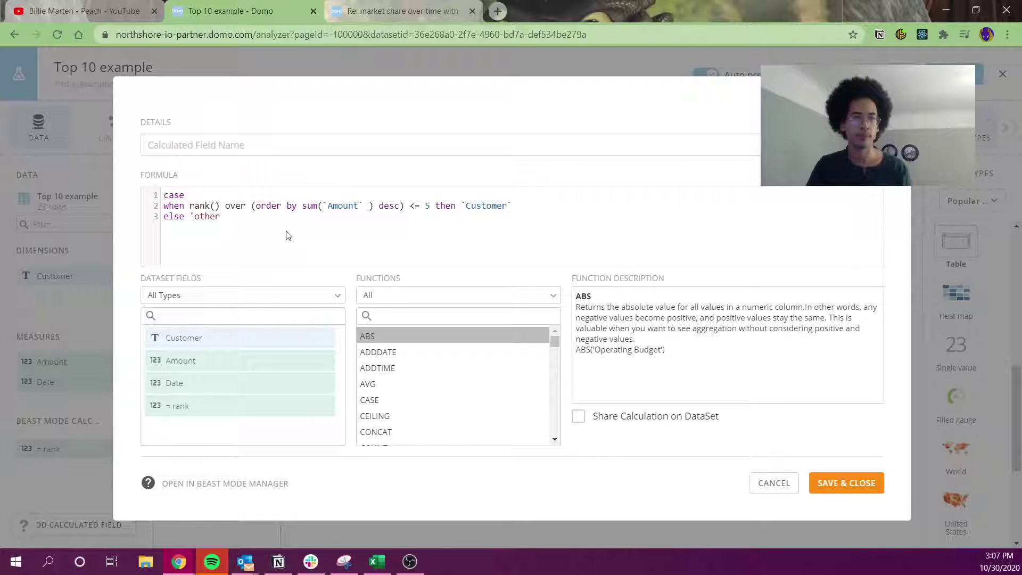
pyautogui.write('end')
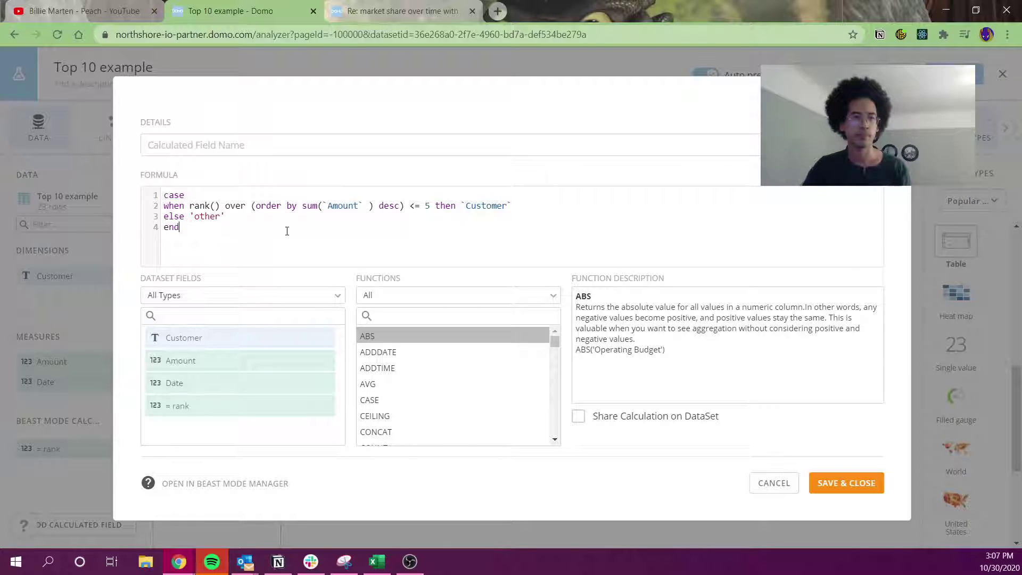
# Step: Name the calculated field customer_display and save it
pyautogui.click(341, 138)
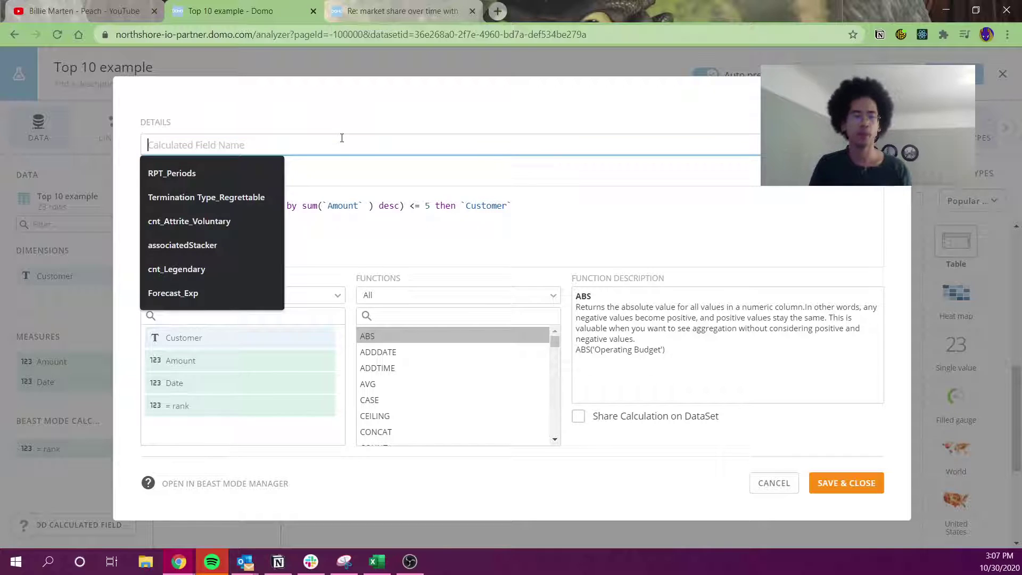
pyautogui.write('customer_dipslay')
pyautogui.press('BackSpace')
pyautogui.press('BackSpace')
pyautogui.press('BackSpace')
pyautogui.press('BackSpace')
pyautogui.press('BackSpace')
pyautogui.press('BackSpace')
pyautogui.write('isplay')
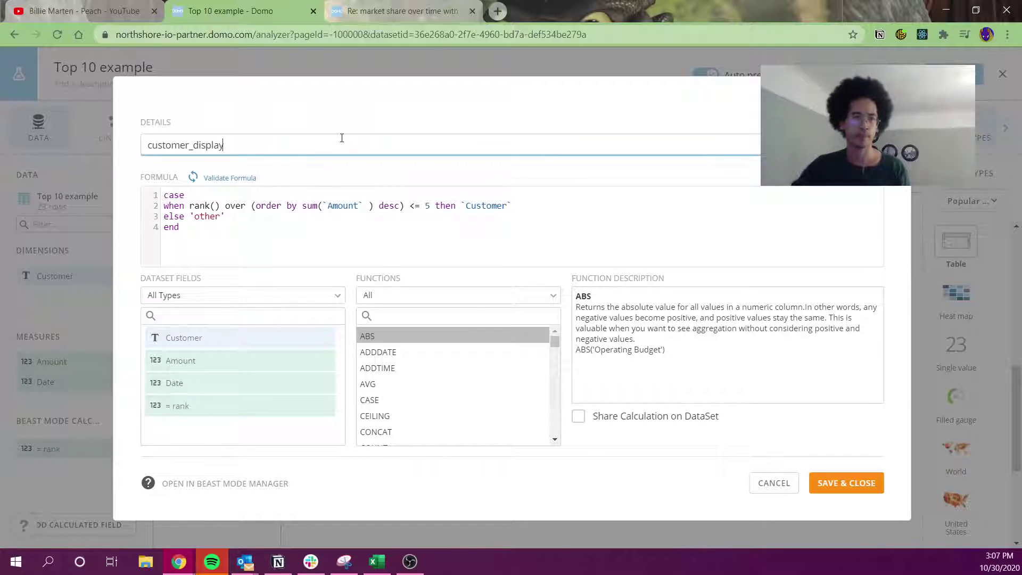
pyautogui.click(833, 490)
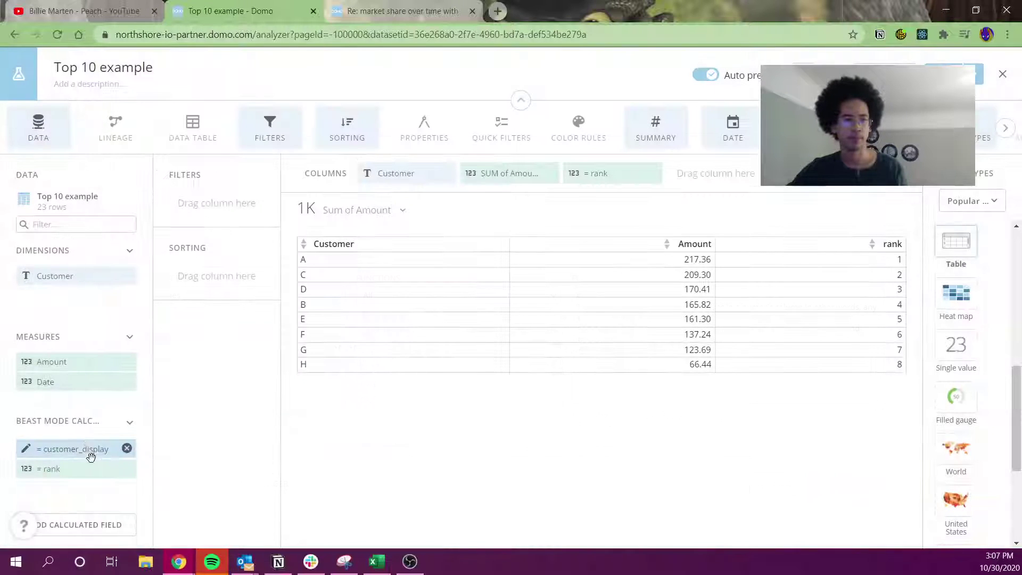
# Step: Add customer_display as the table's first column and remove the Customer column
pyautogui.moveTo(80, 449); pyautogui.dragTo(424, 172)
pyautogui.click(423, 172)
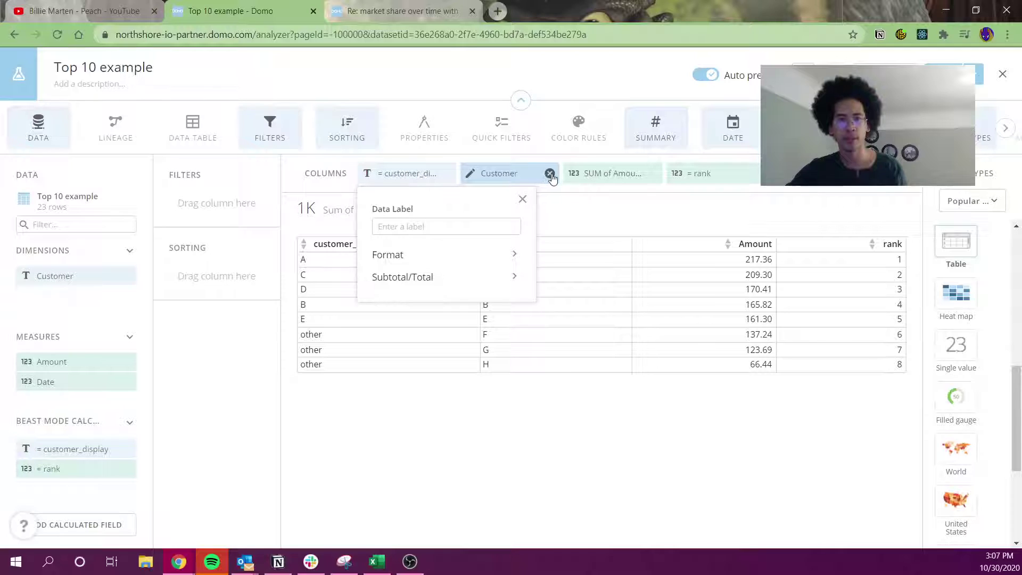
pyautogui.click(523, 199)
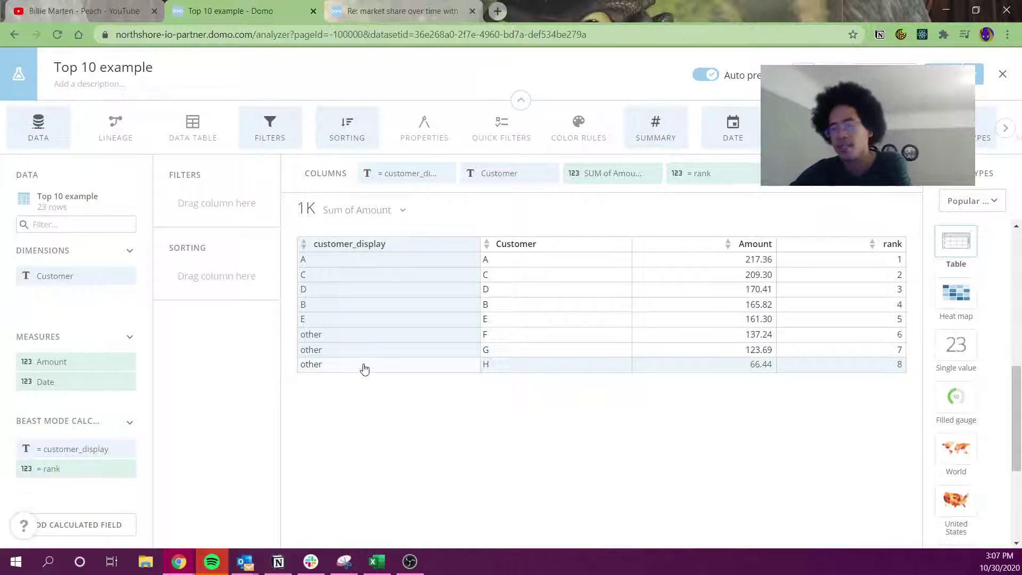
pyautogui.click(550, 174)
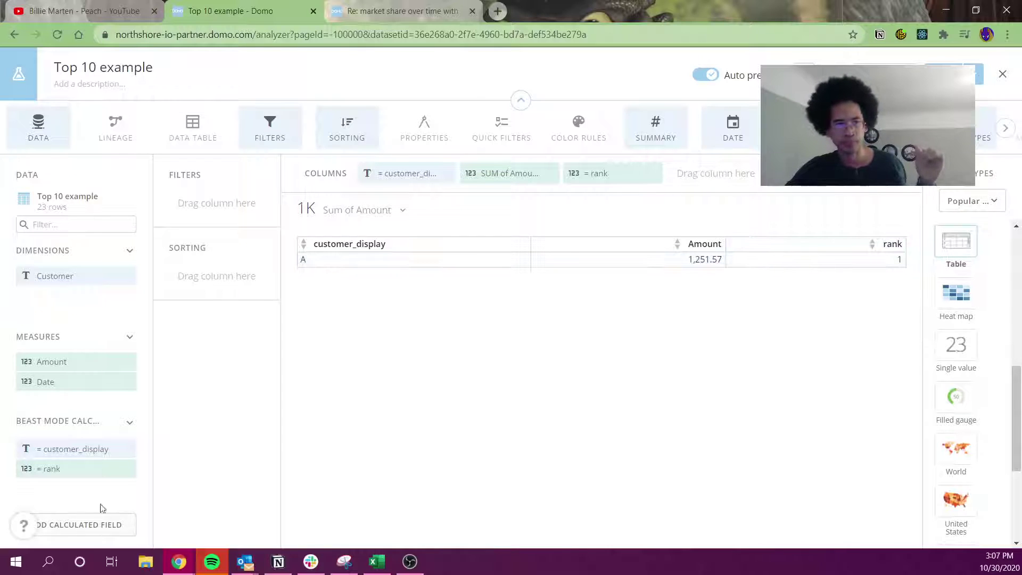
# Step: Review the customer_display formula, focusing on its rank condition, and leave it without saving
pyautogui.click(102, 450)
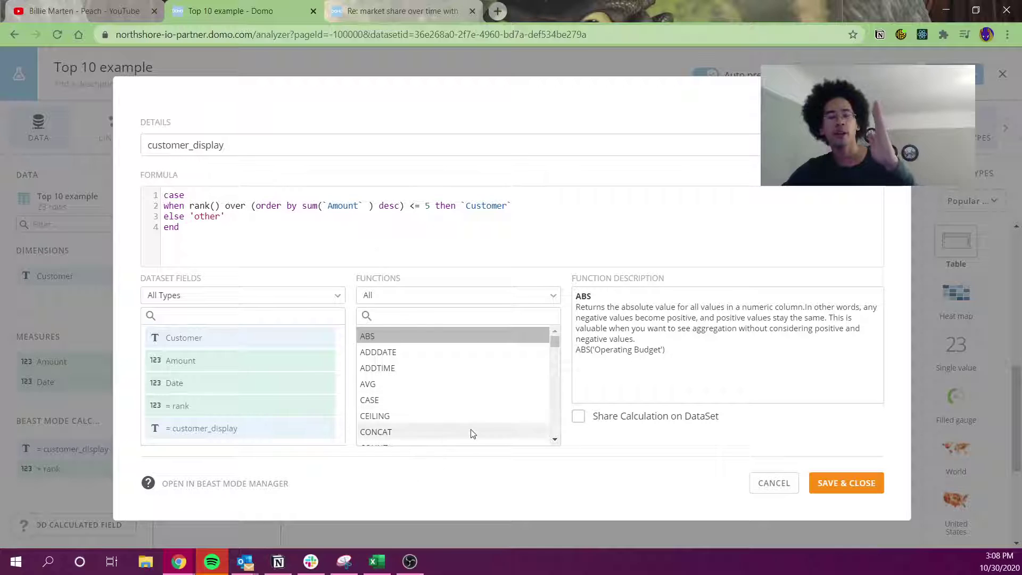
pyautogui.click(754, 485)
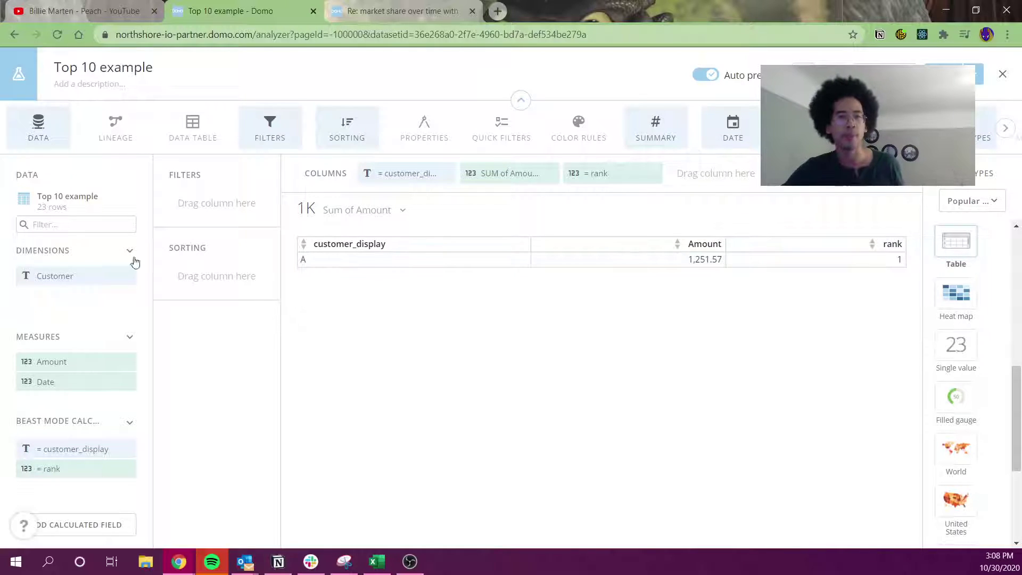
pyautogui.click(75, 450)
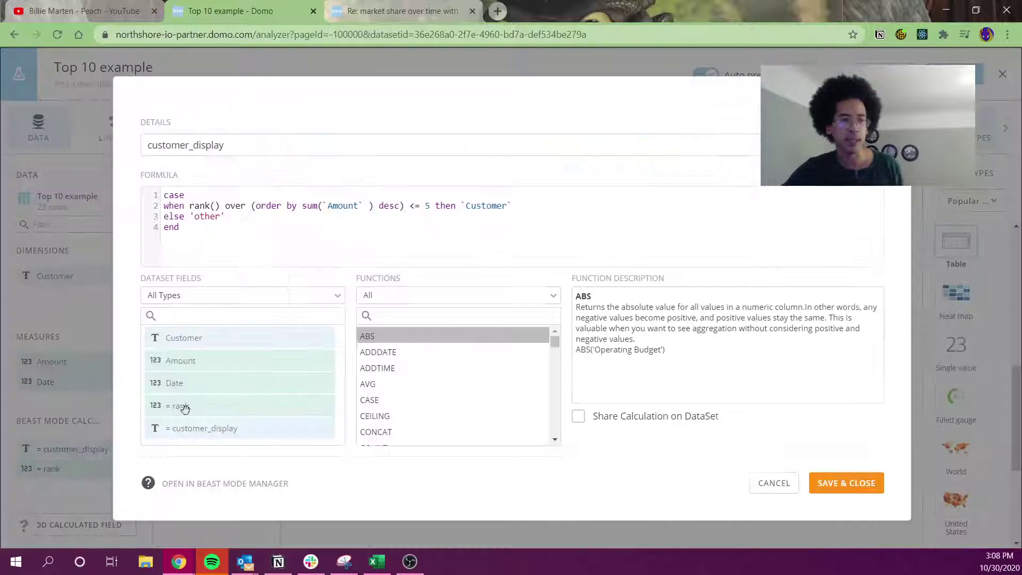
pyautogui.moveTo(189, 206); pyautogui.dragTo(435, 203)
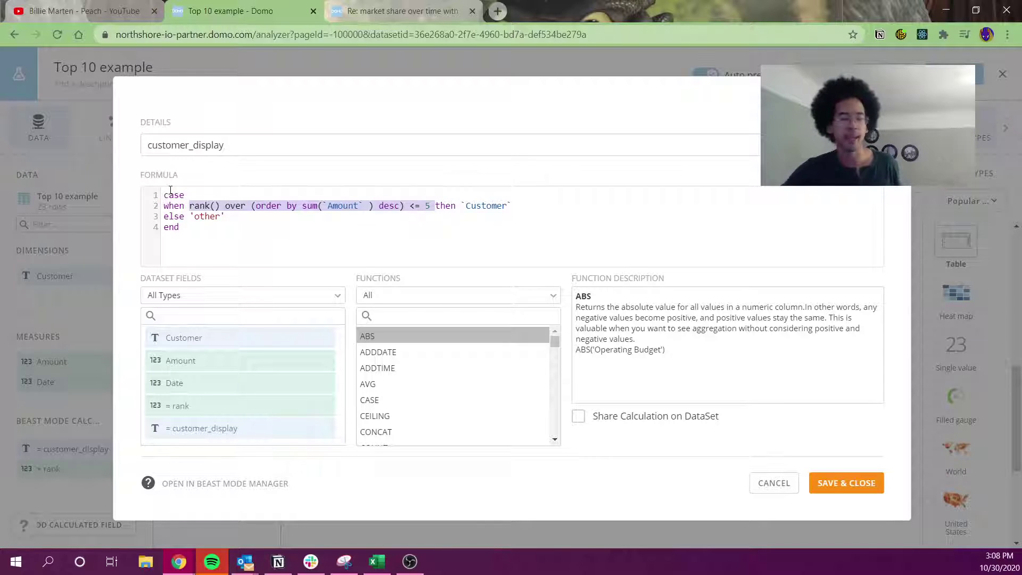
pyautogui.click(789, 485)
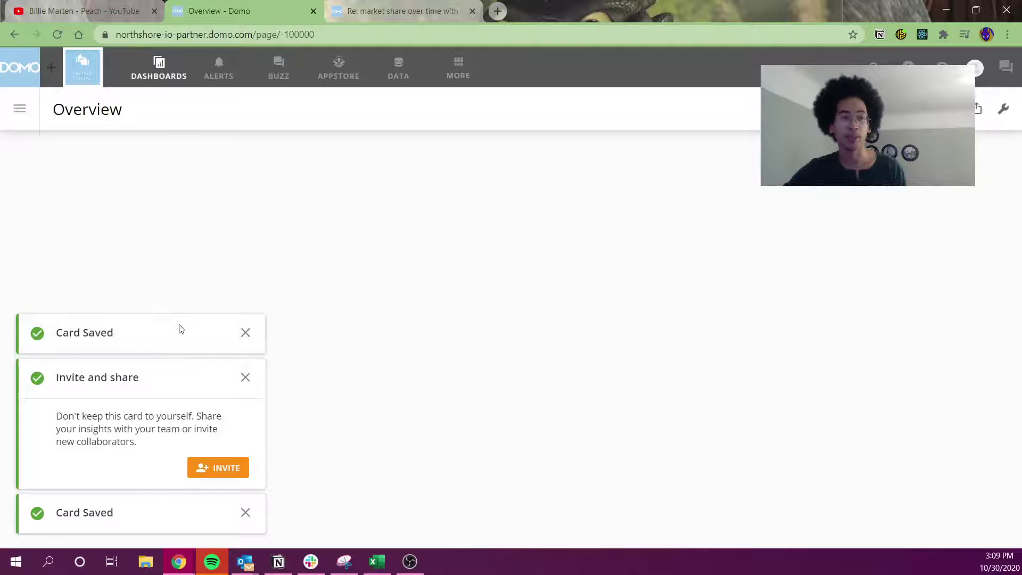
# Step: Open the data of the Top 10 example dataset and start a new dataset view from it
pyautogui.click(399, 80)
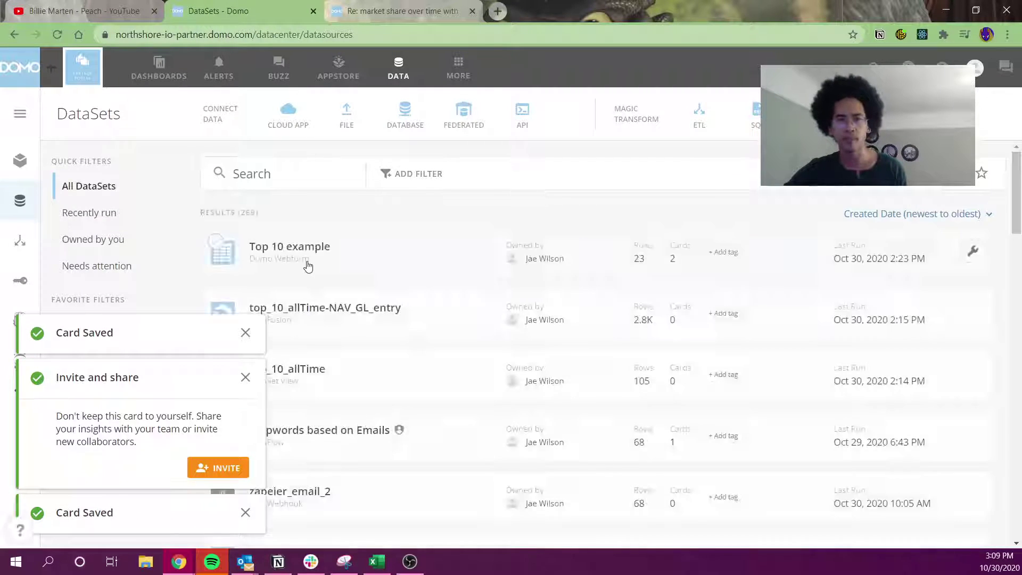
pyautogui.click(308, 265)
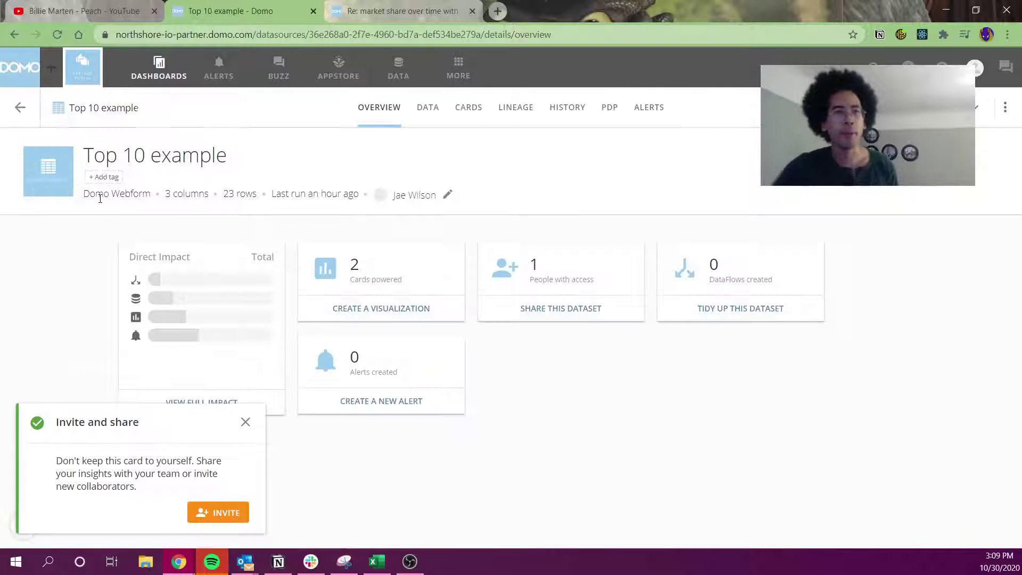
pyautogui.click(420, 108)
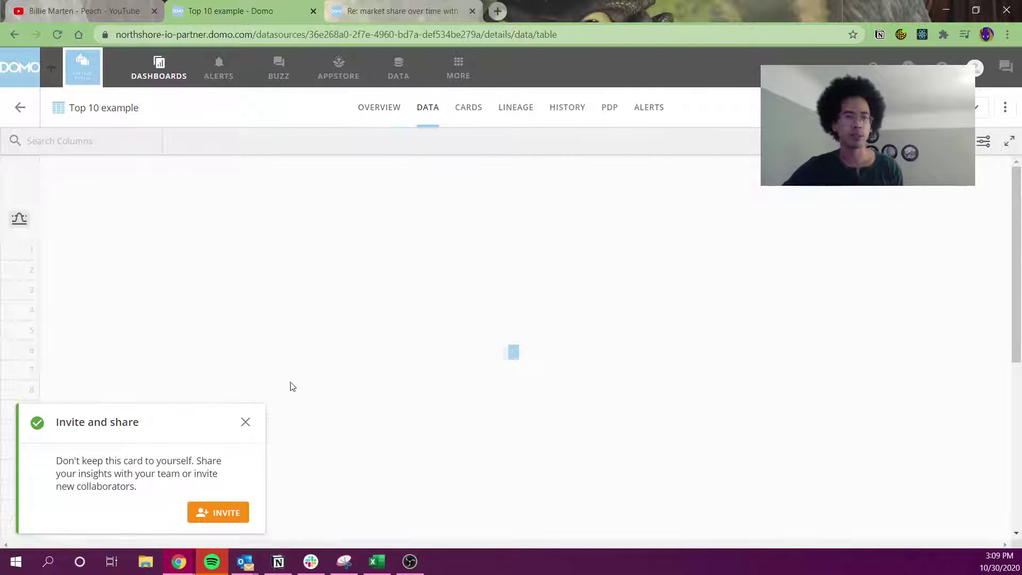
pyautogui.click(244, 423)
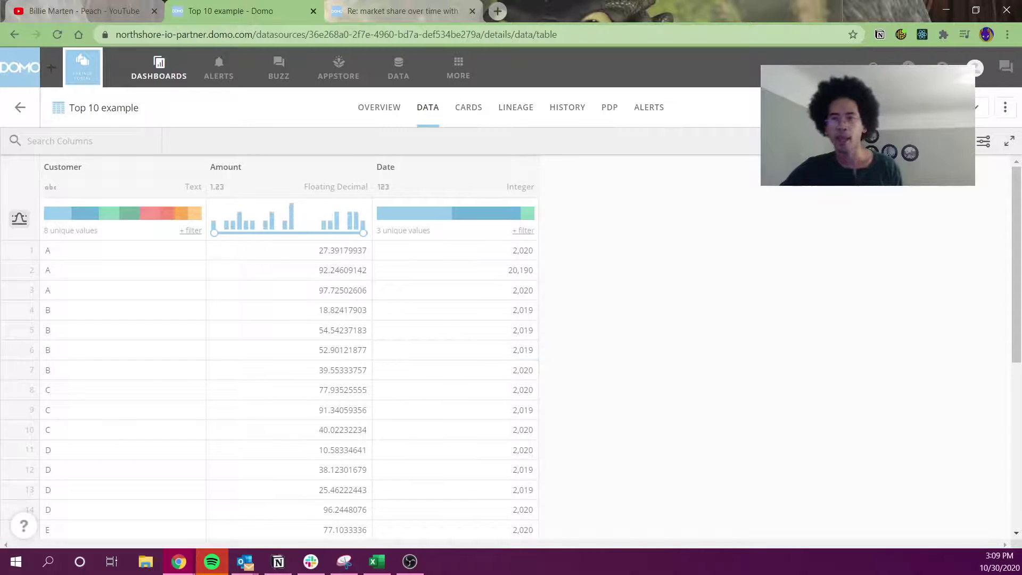
pyautogui.click(976, 107)
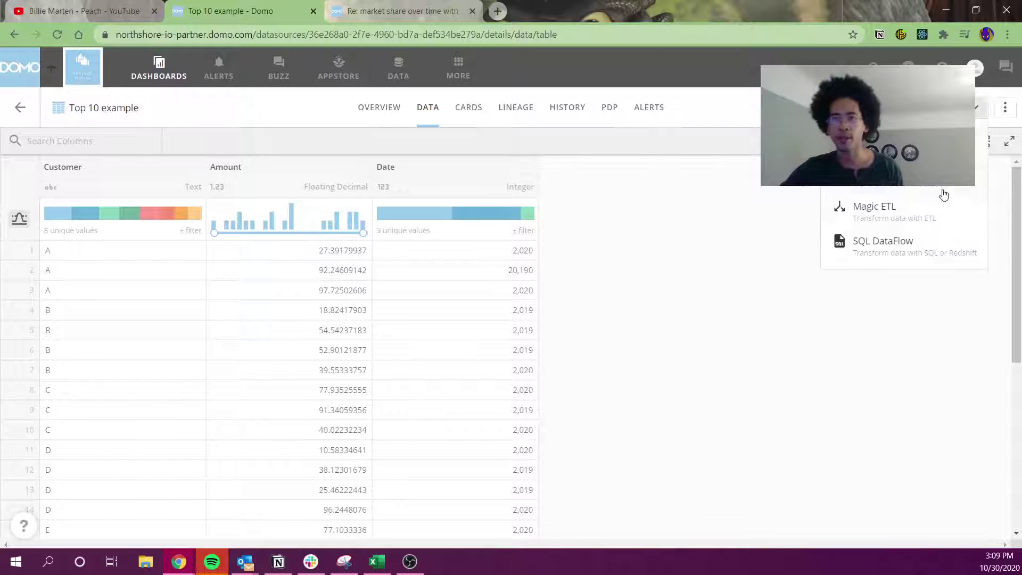
pyautogui.click(911, 184)
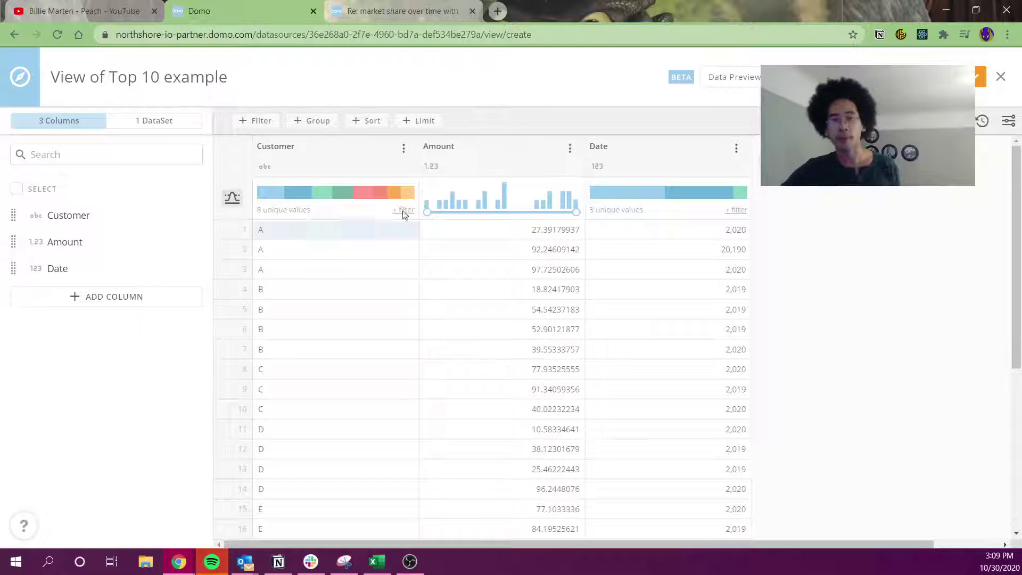
# Step: Group the view by Customer, aggregating Amount as a sum
pyautogui.click(316, 121)
pyautogui.moveTo(310, 212); pyautogui.dragTo(498, 205)
pyautogui.moveTo(338, 236); pyautogui.dragTo(556, 305)
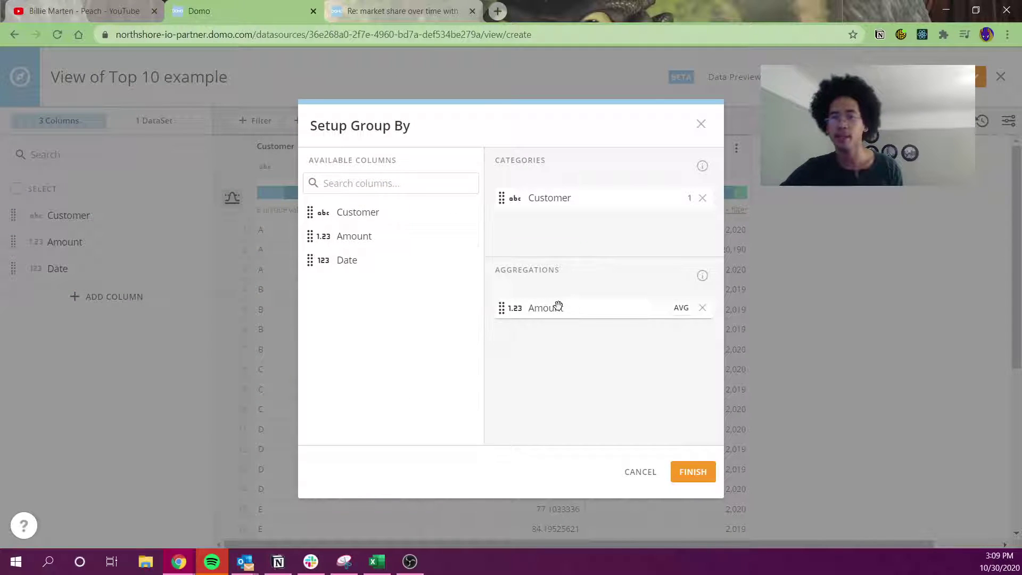
pyautogui.click(684, 308)
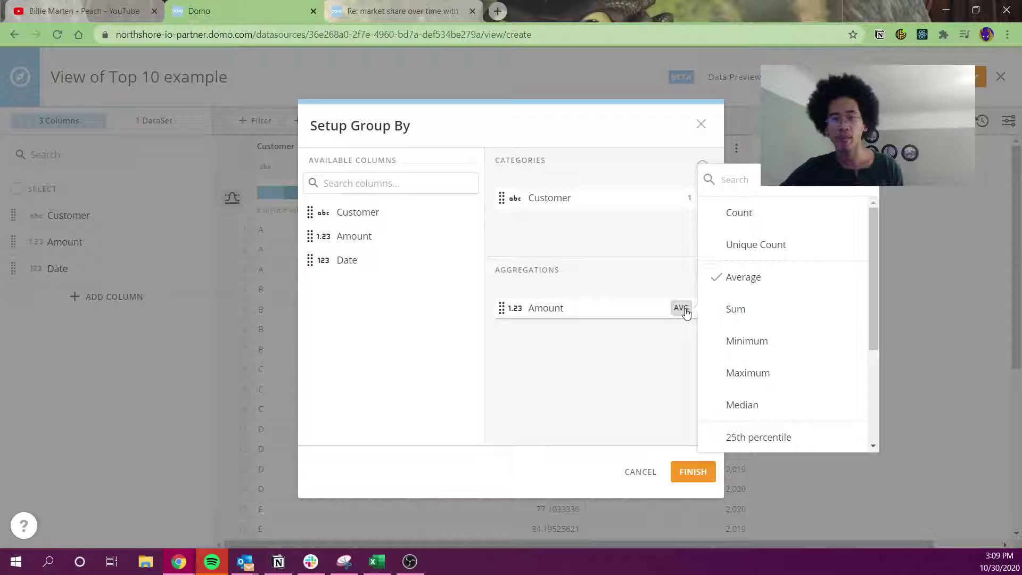
pyautogui.click(726, 310)
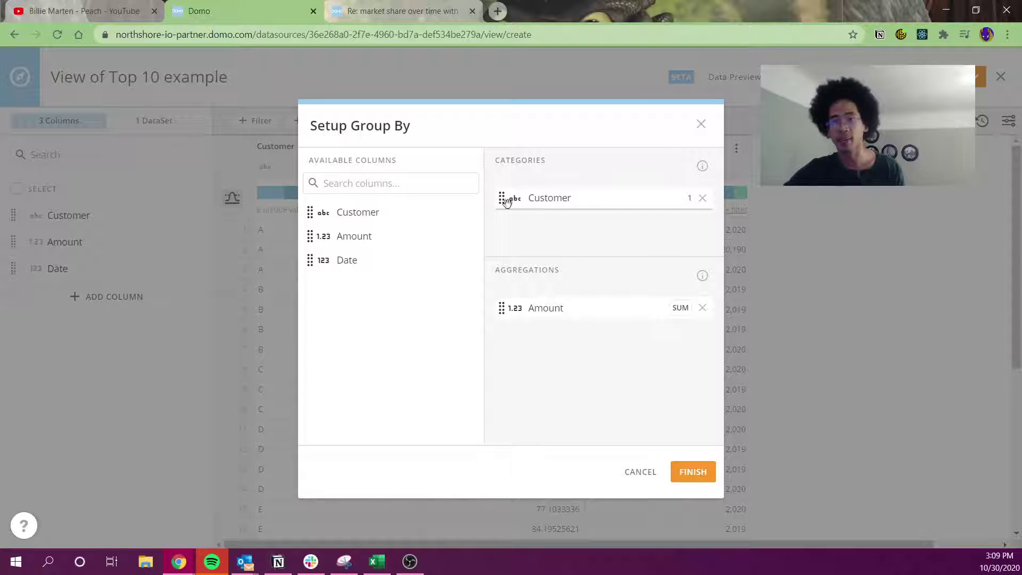
pyautogui.click(690, 478)
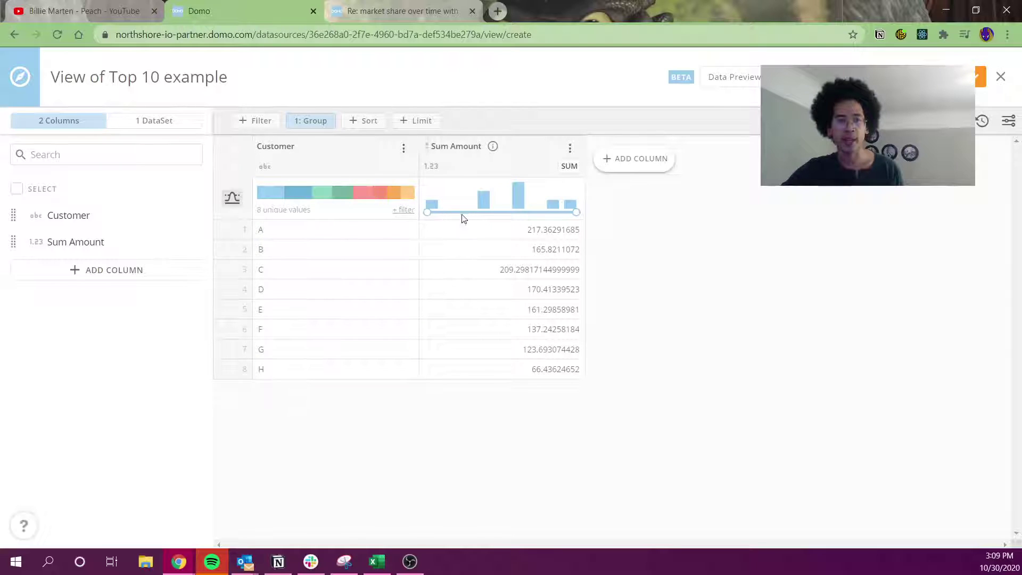
# Step: Add a calculated column to the view with the formula rank() over (order by sum(`Amount`) desc)
pyautogui.click(631, 159)
pyautogui.click(861, 196)
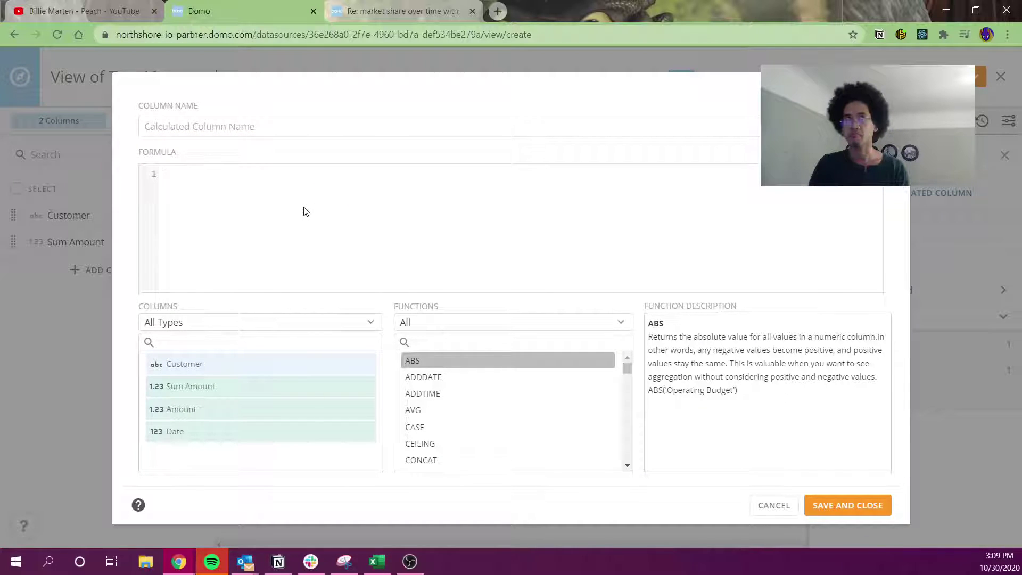
pyautogui.write('rank() over (or')
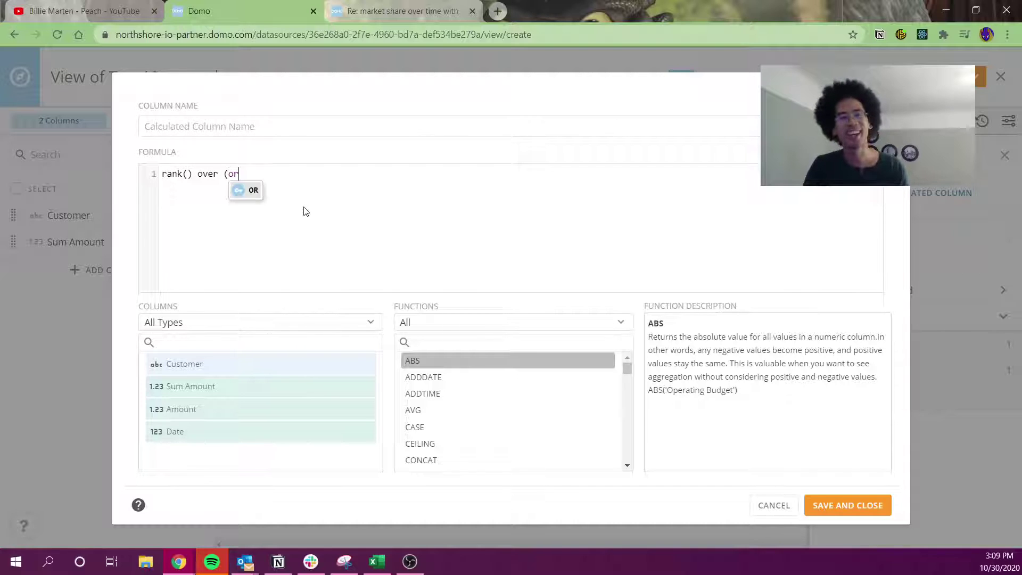
pyautogui.write('der by sum(`Amount`')
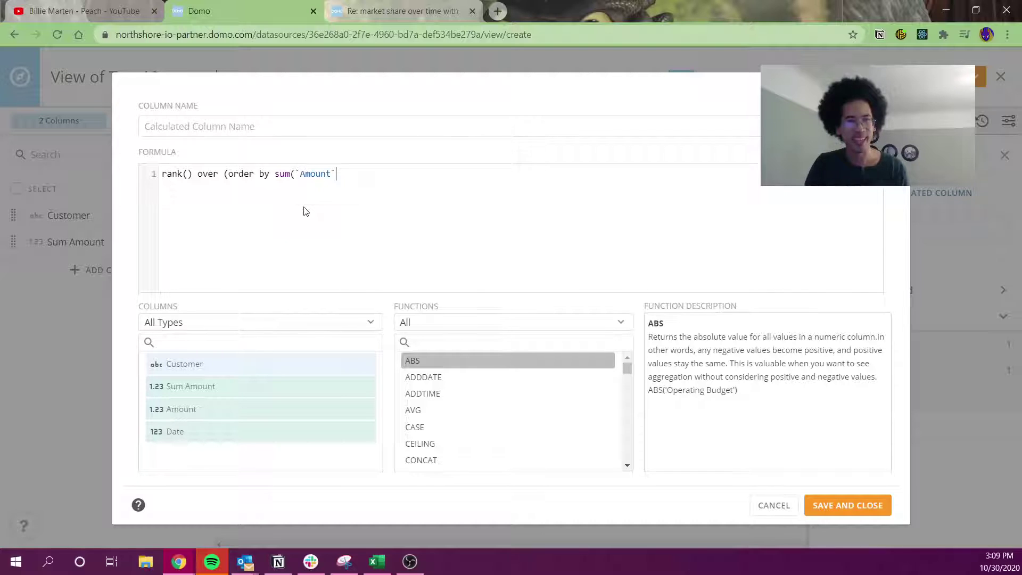
pyautogui.write(') desc')
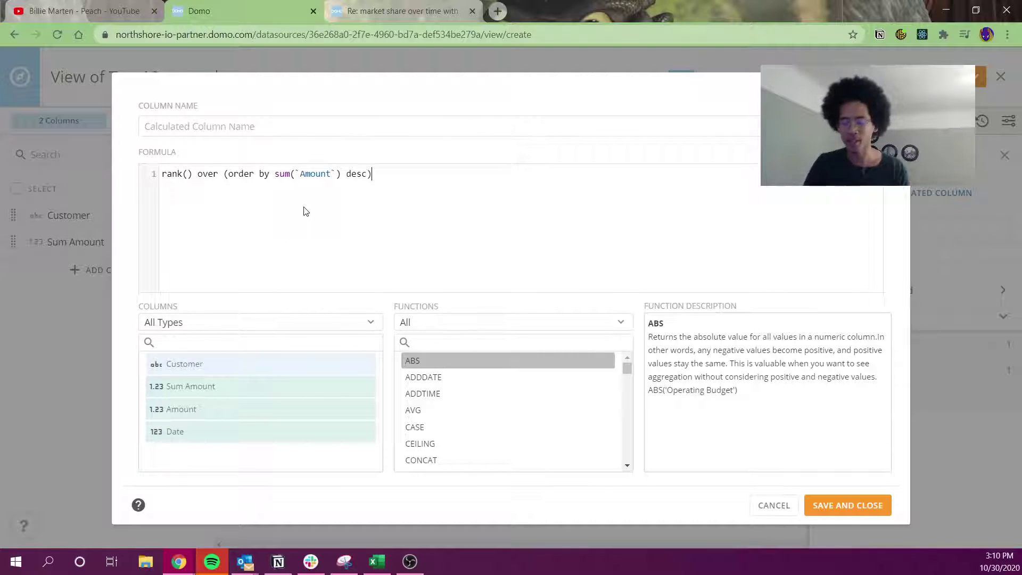
# Step: Name the calculated column rank, validate its formula and save it
pyautogui.click(308, 130)
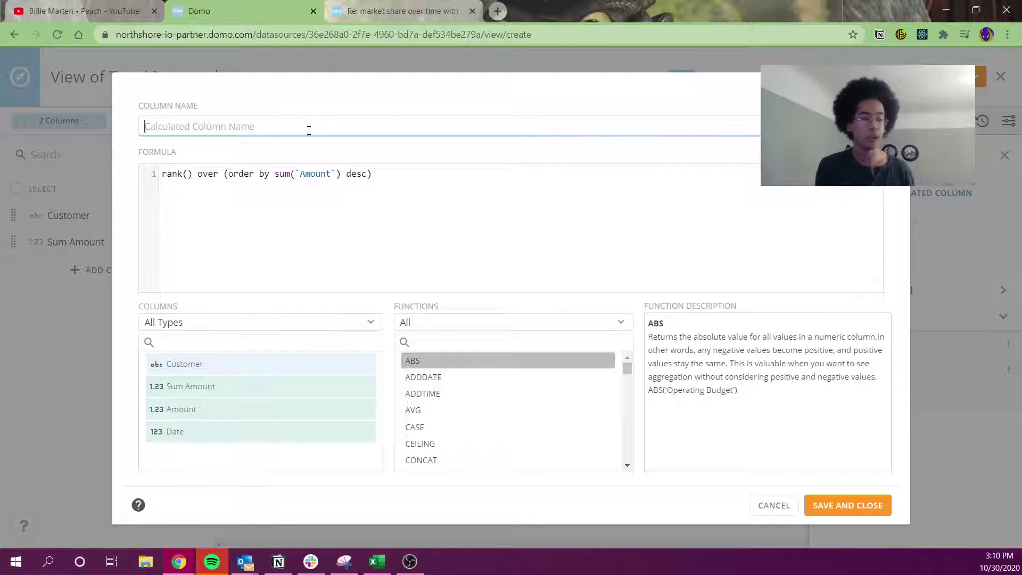
pyautogui.write('rank')
pyautogui.click(246, 153)
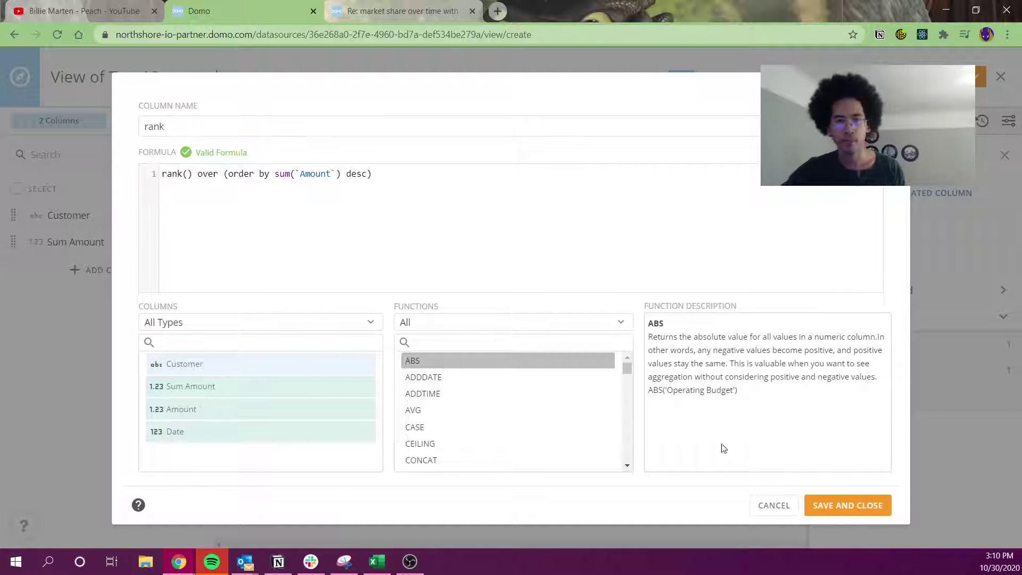
pyautogui.click(816, 507)
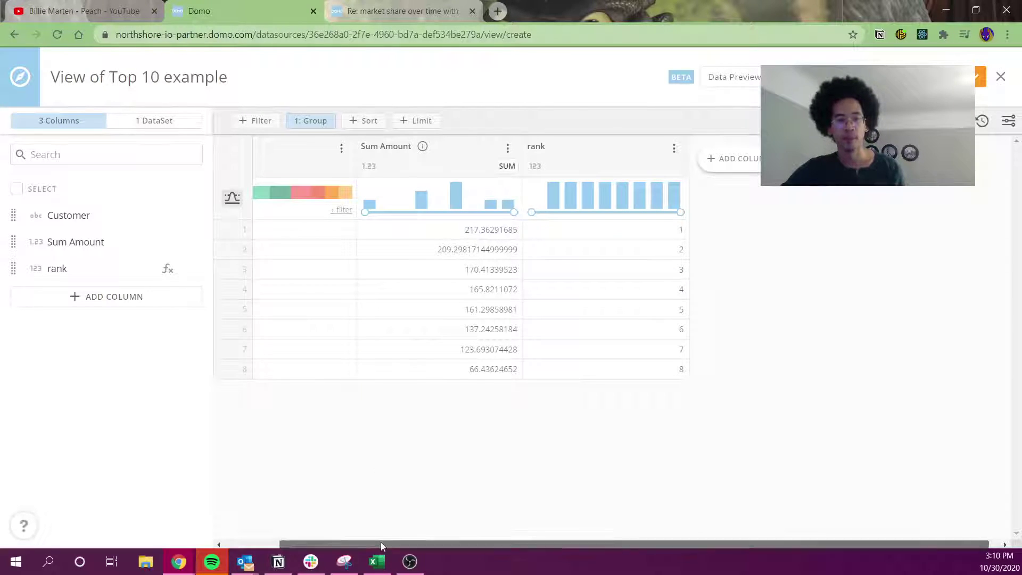
# Step: Rename the dataset view as rank_customerData_allTime
pyautogui.moveTo(381, 542); pyautogui.dragTo(325, 543)
pyautogui.moveTo(302, 231); pyautogui.dragTo(641, 381)
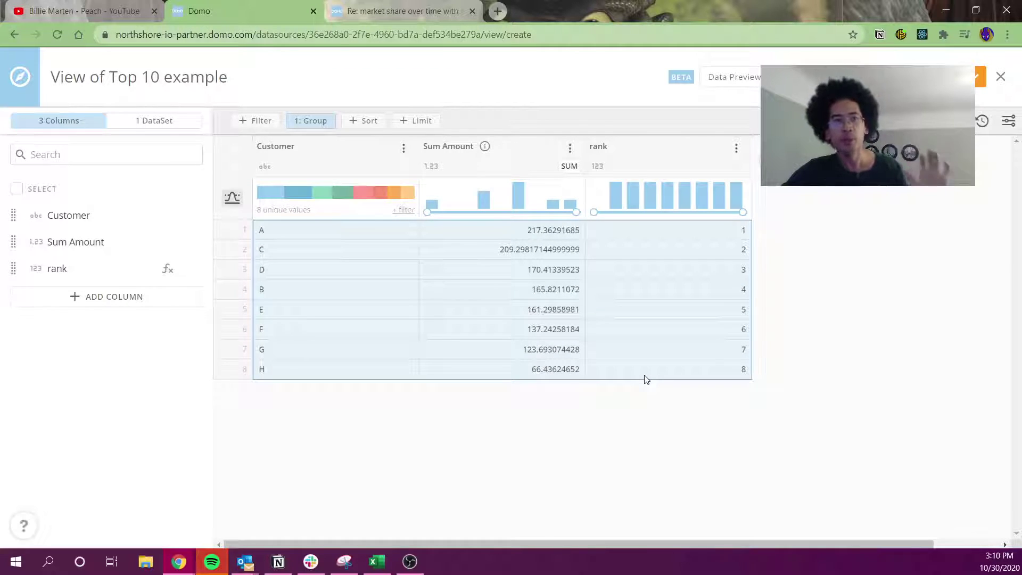
pyautogui.click(180, 83)
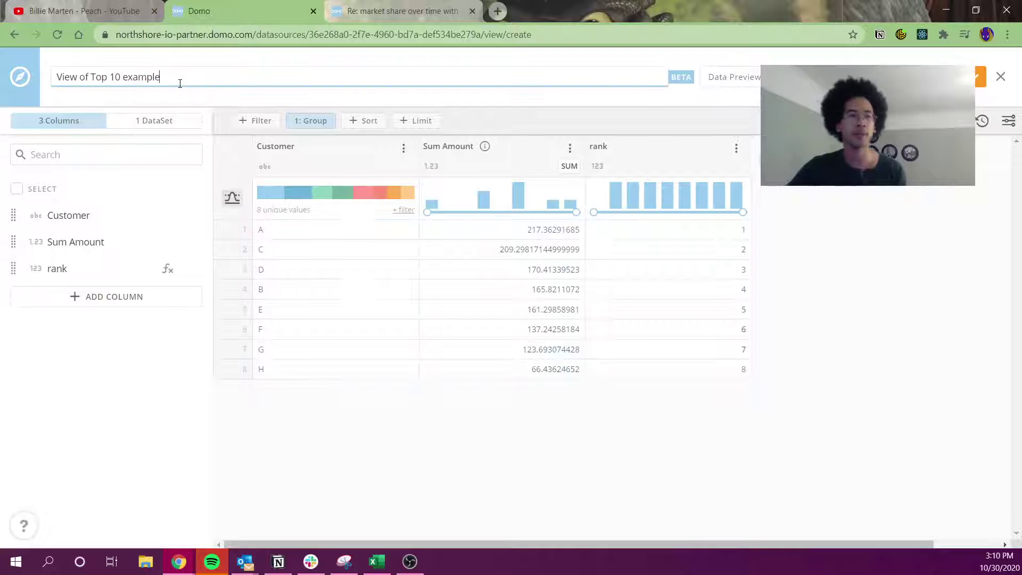
pyautogui.hotkey('ctrl', 'a')
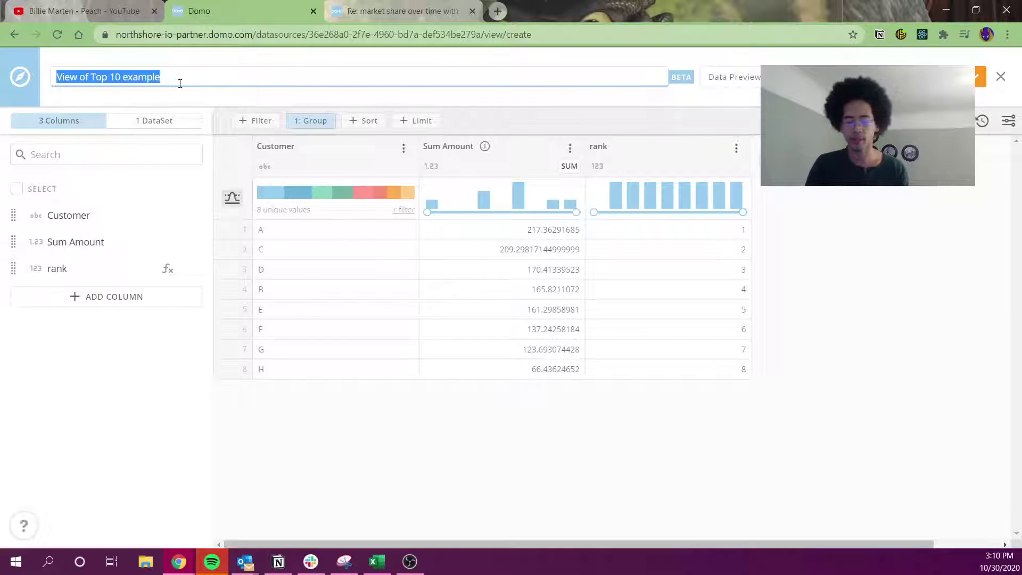
pyautogui.write('vie')
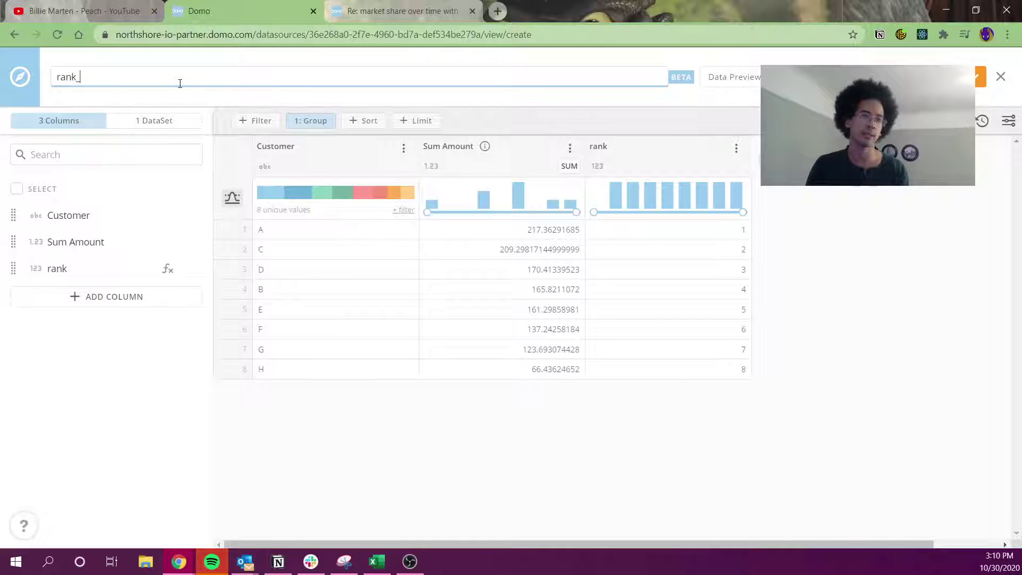
pyautogui.write('rank_customerDat')
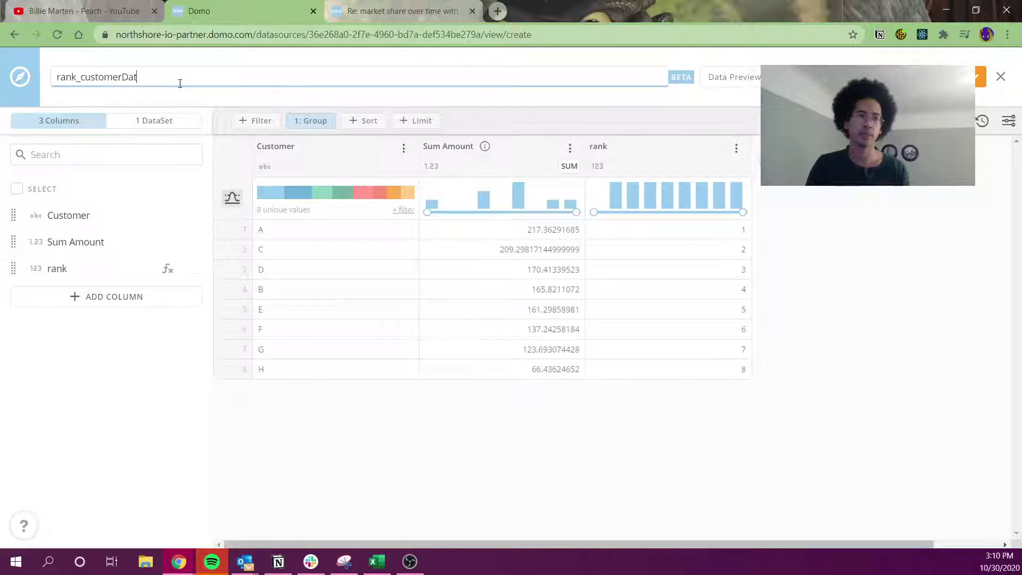
pyautogui.write('a_all')
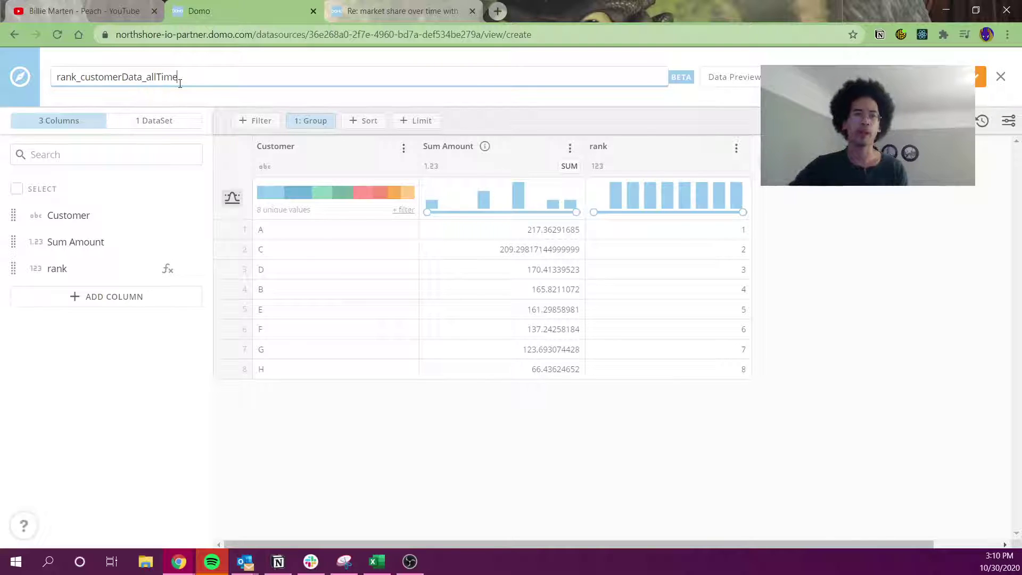
pyautogui.write('Time')
# Step: Review the rank and Sum Amount columns, and save the result as a new DataSet View without a description
pyautogui.moveTo(726, 238); pyautogui.dragTo(723, 373)
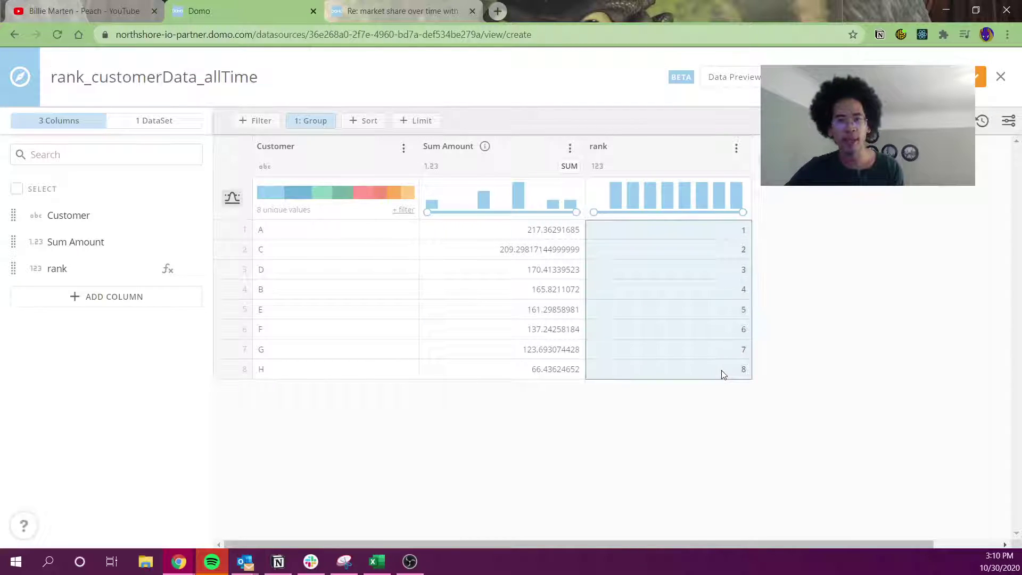
pyautogui.moveTo(552, 234); pyautogui.dragTo(522, 383)
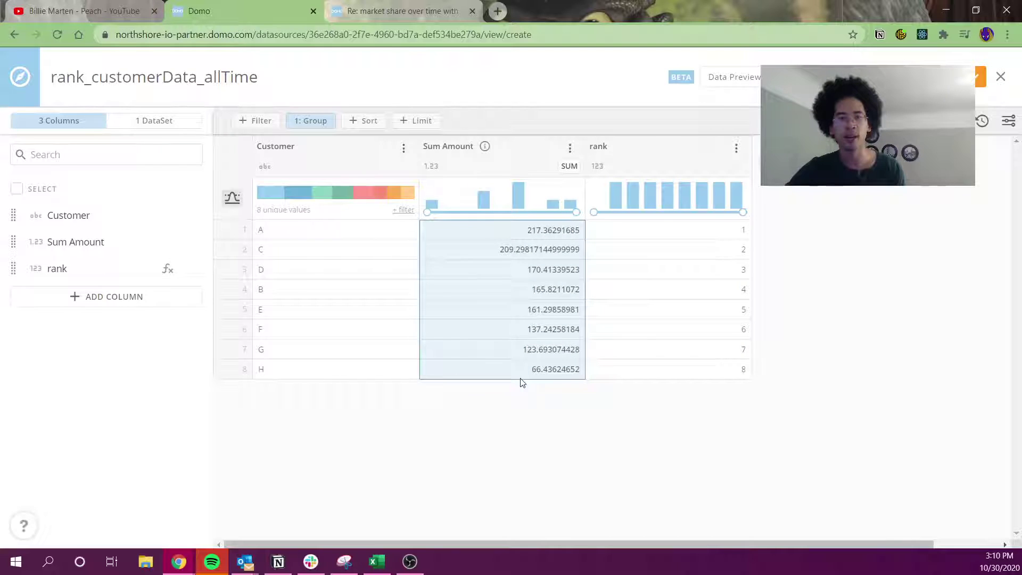
pyautogui.click(946, 77)
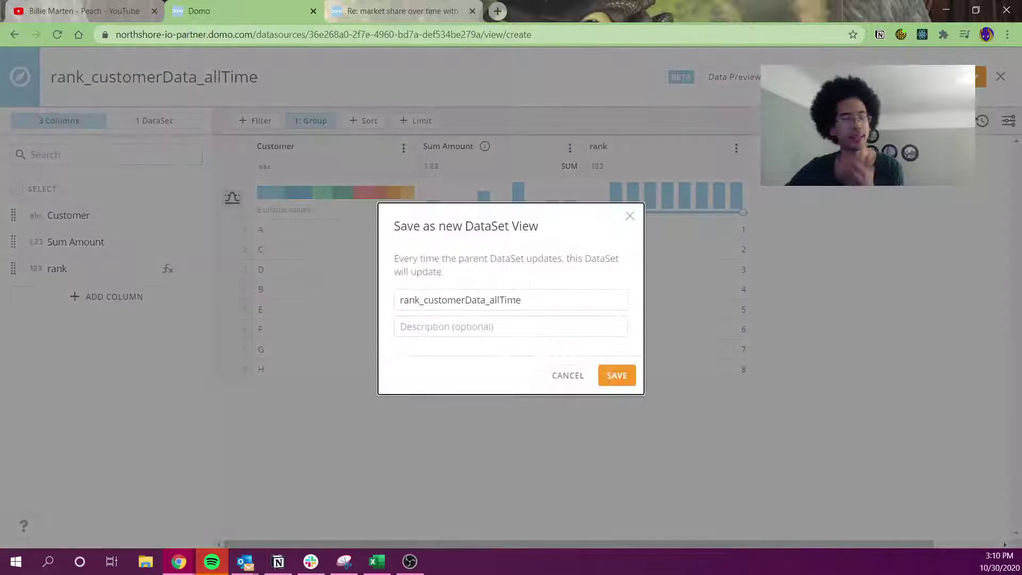
pyautogui.click(605, 376)
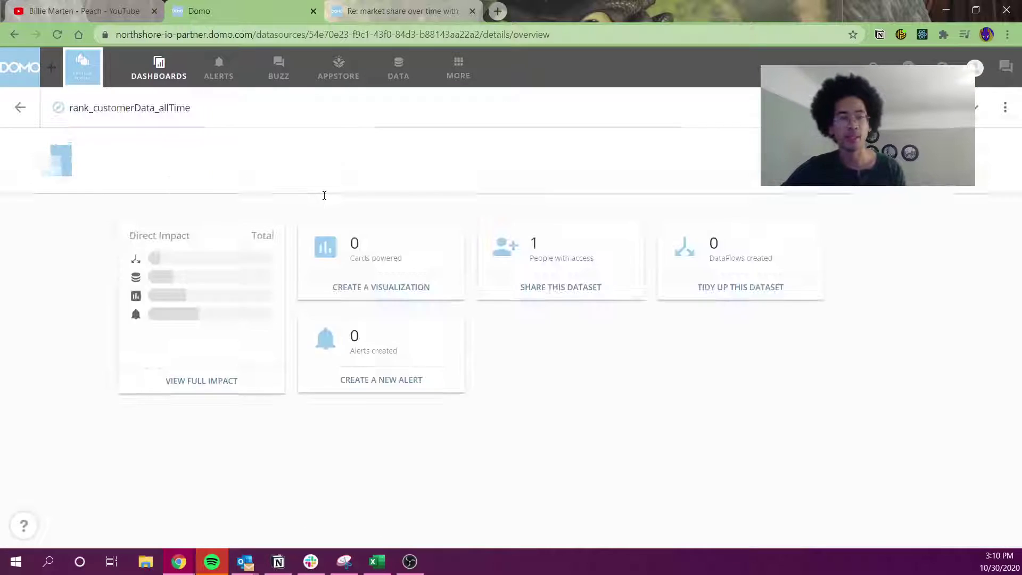
# Step: Create a new card from the rank_customerData_allTime view and set its chart type to Table
pyautogui.click(466, 115)
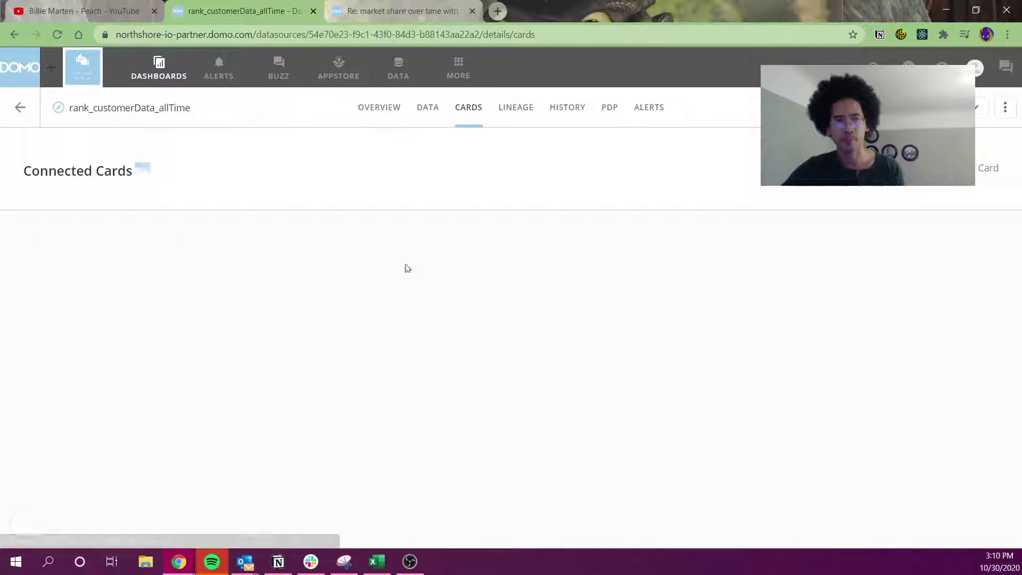
pyautogui.click(985, 168)
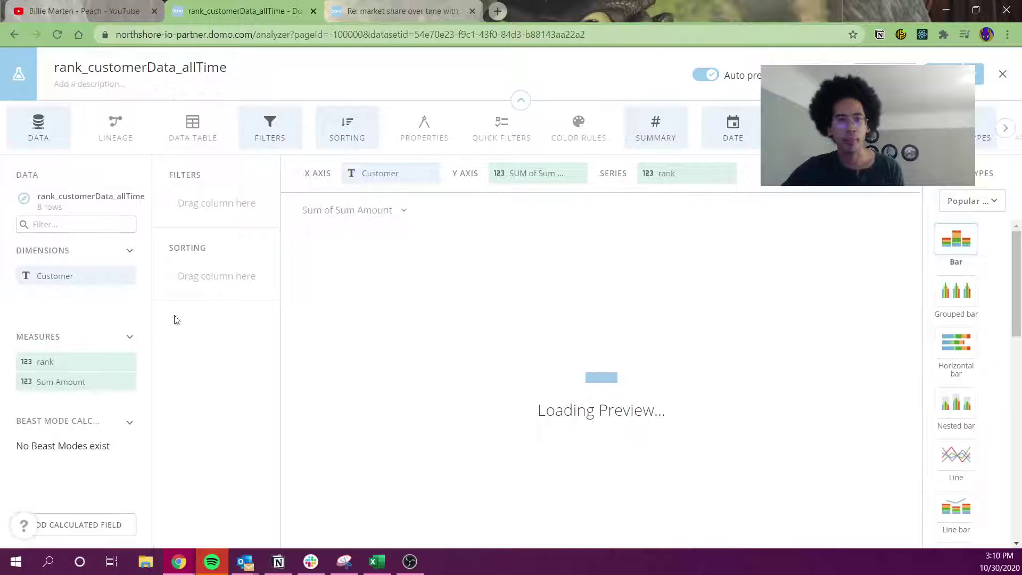
pyautogui.scroll(-5, 951, 456)
pyautogui.scroll(-3, 950, 457)
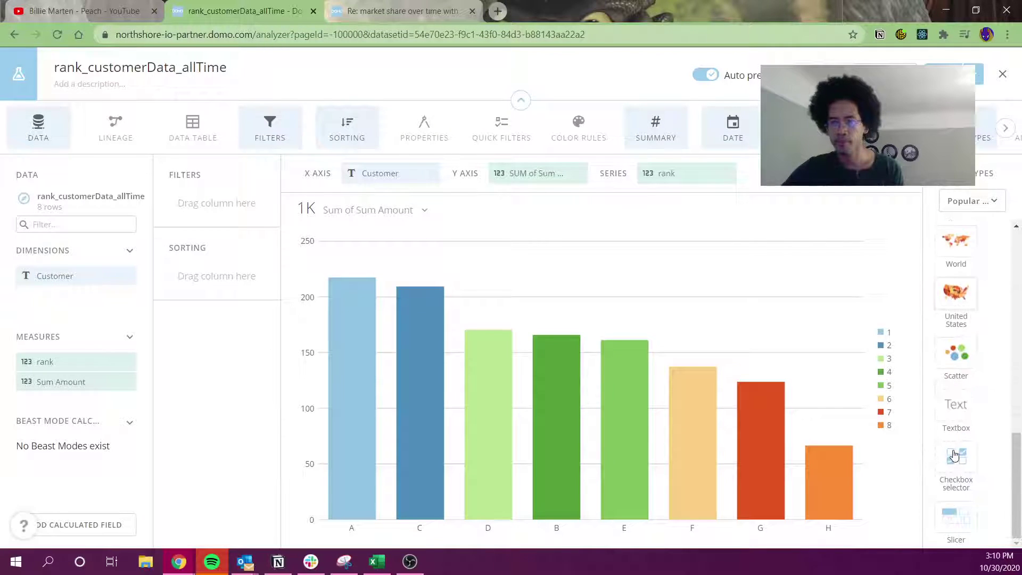
pyautogui.scroll(5, 949, 486)
pyautogui.scroll(3, 951, 469)
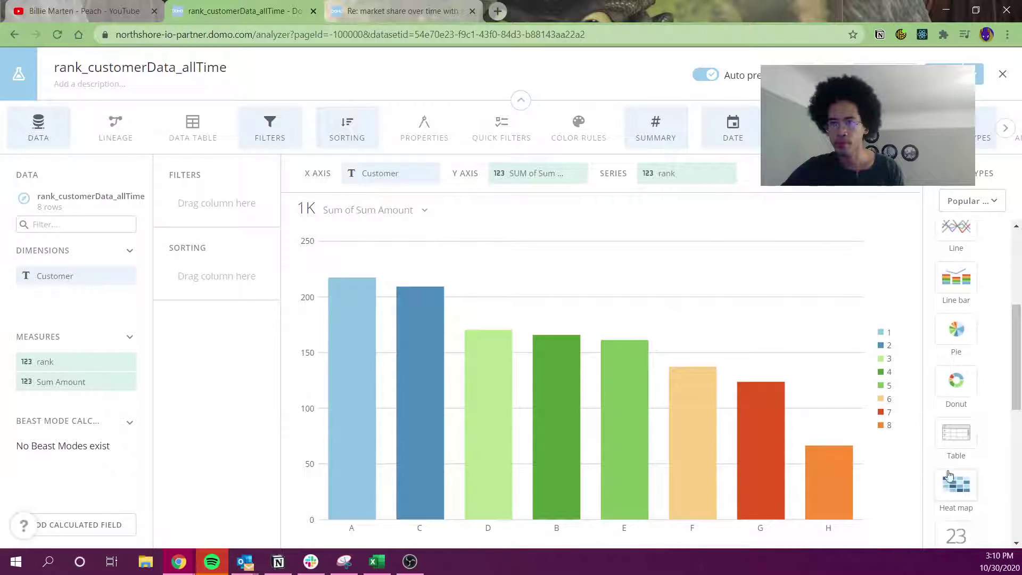
pyautogui.click(956, 437)
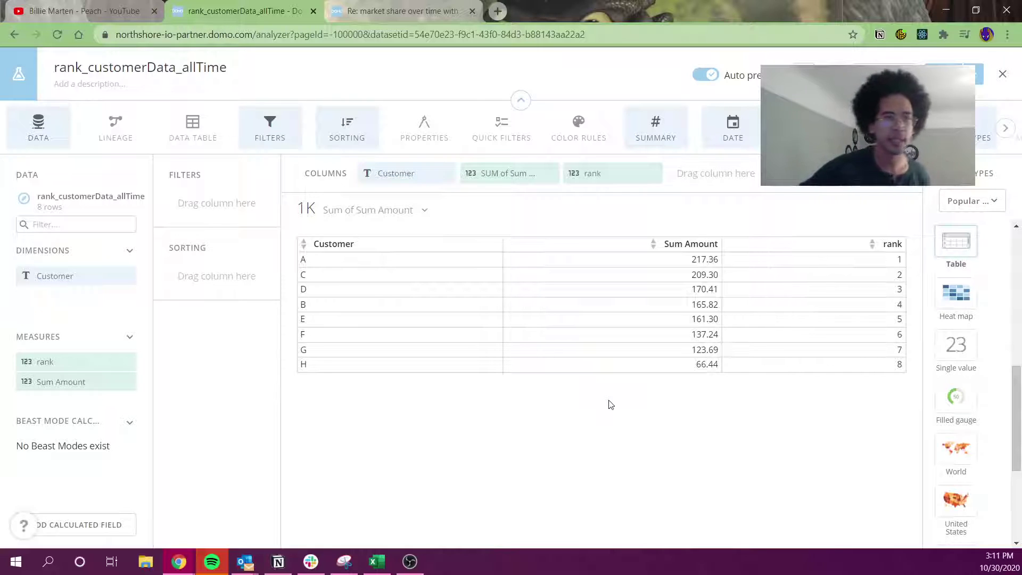
# Step: Add a calculated field named customer_display with the formula case when `rank` <= 5 then `Customer` else 'other'
pyautogui.click(49, 209)
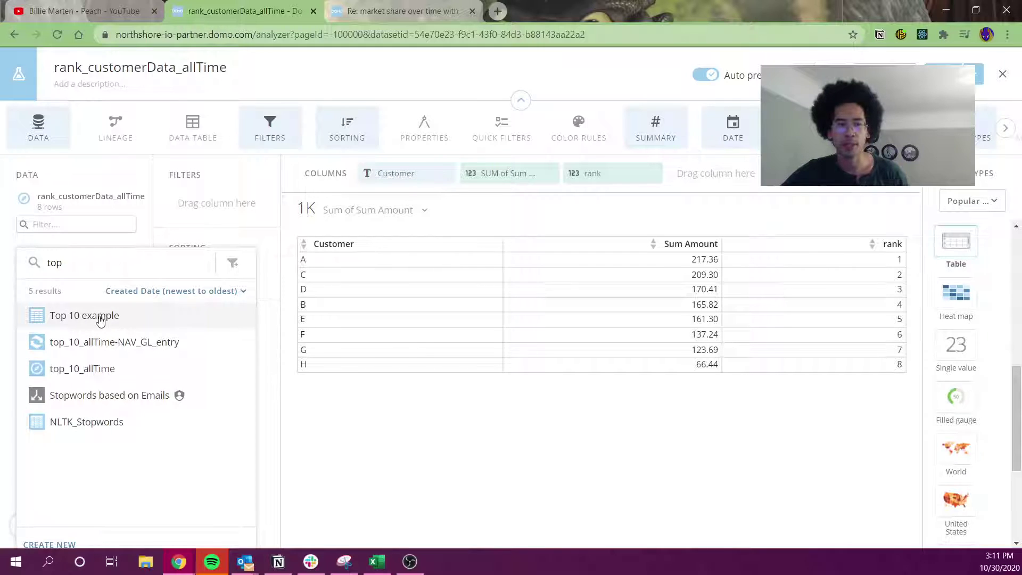
pyautogui.click(338, 421)
pyautogui.click(67, 534)
pyautogui.click(320, 200)
pyautogui.write('case ')
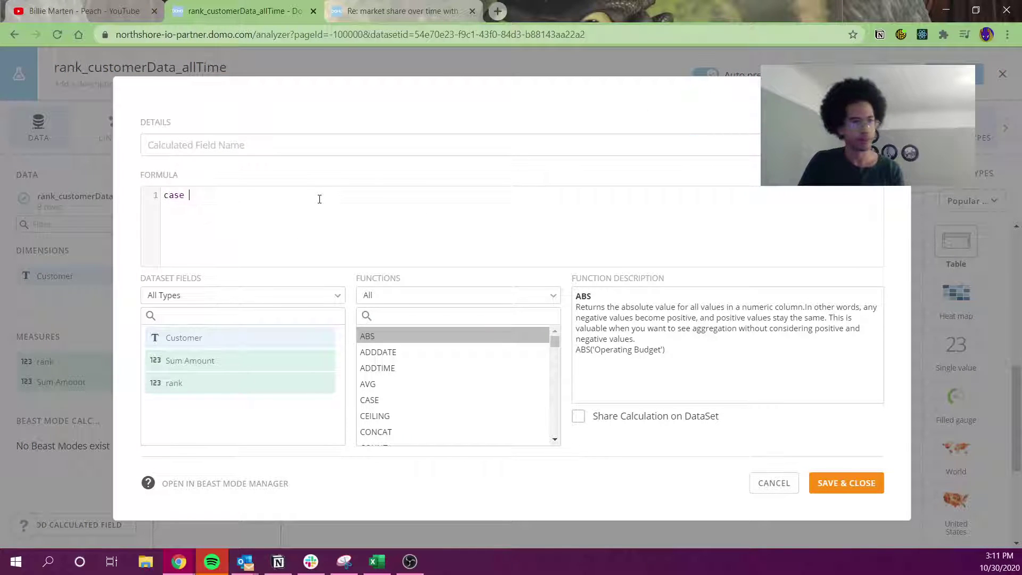
pyautogui.write('when `rank` <= 5 the')
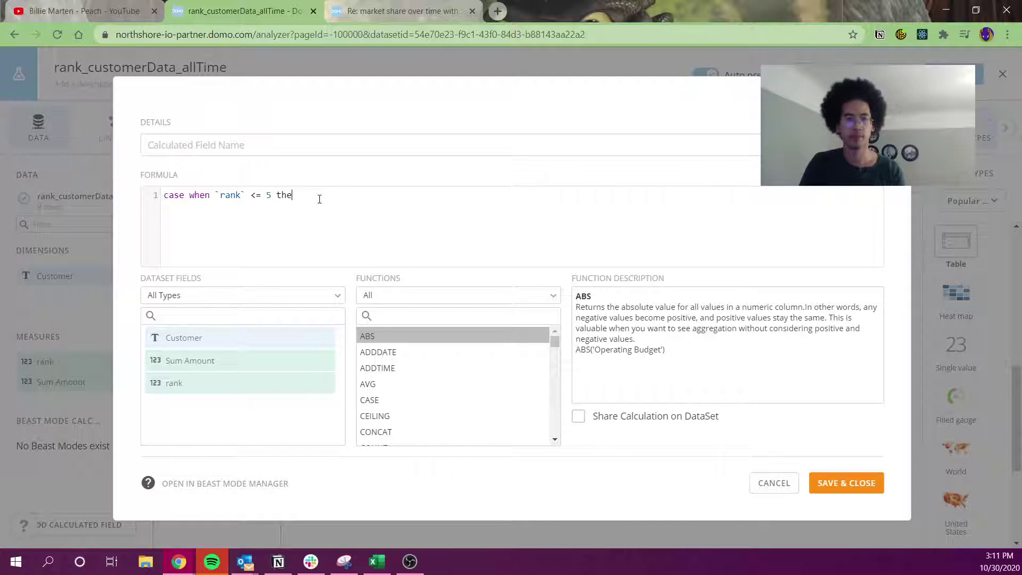
pyautogui.write('n `Customer` else')
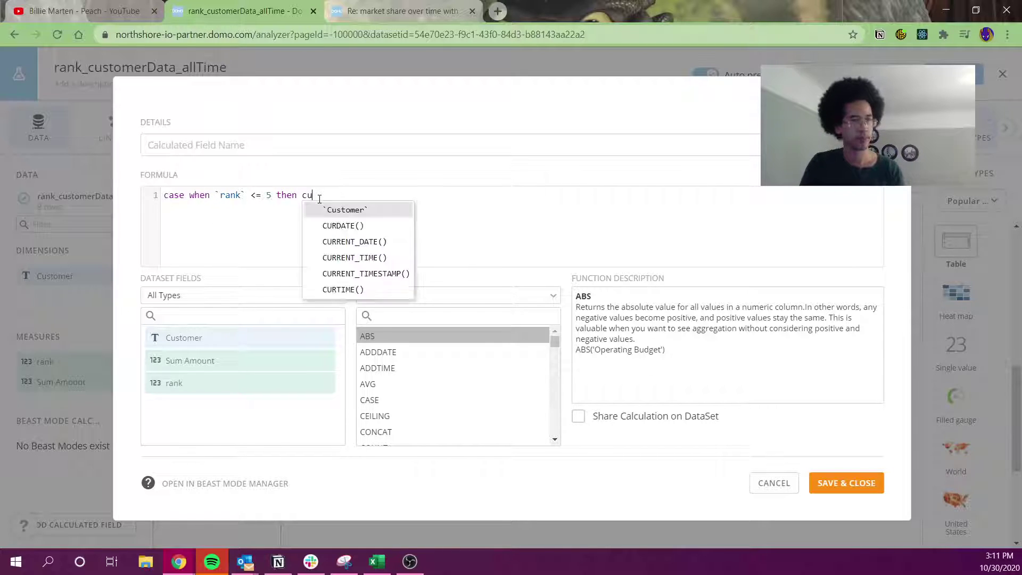
pyautogui.write(" 'other")
pyautogui.click(321, 140)
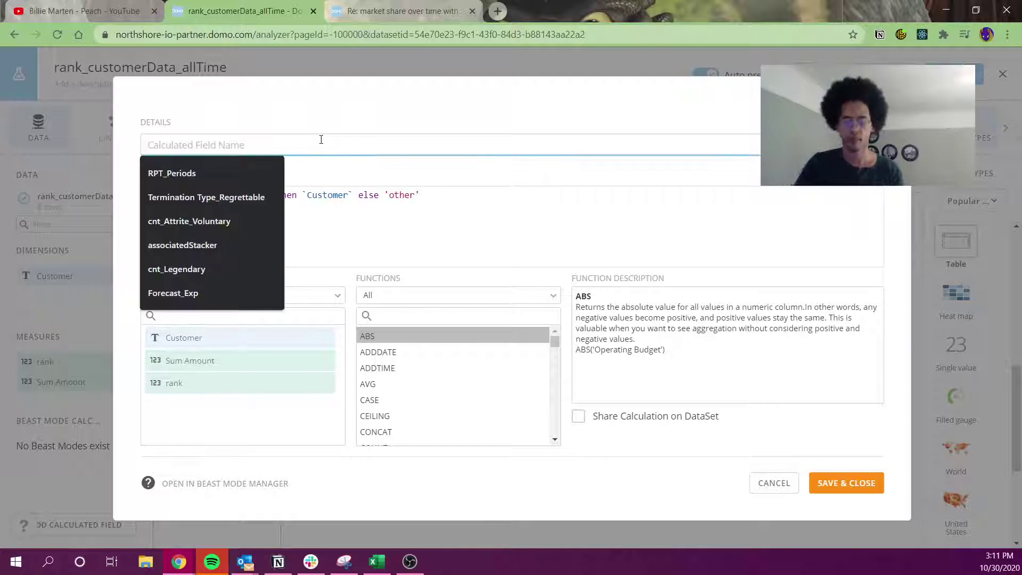
pyautogui.write('customer_display')
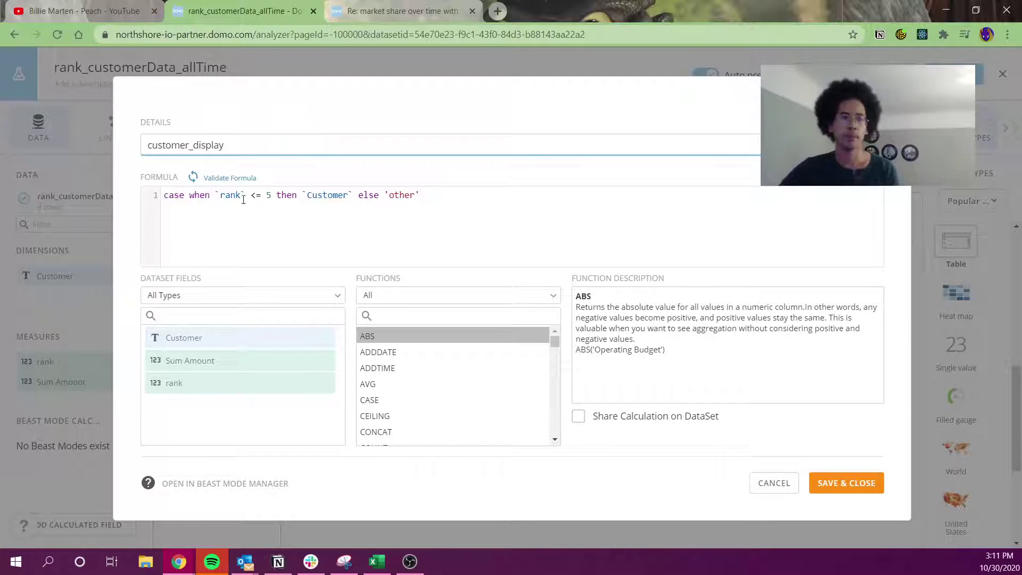
# Step: Complete the customer_display formula with the closing end keyword, validate it and save the calculated field
pyautogui.click(244, 199)
pyautogui.moveTo(215, 199); pyautogui.dragTo(245, 198)
pyautogui.click(243, 224)
pyautogui.click(230, 177)
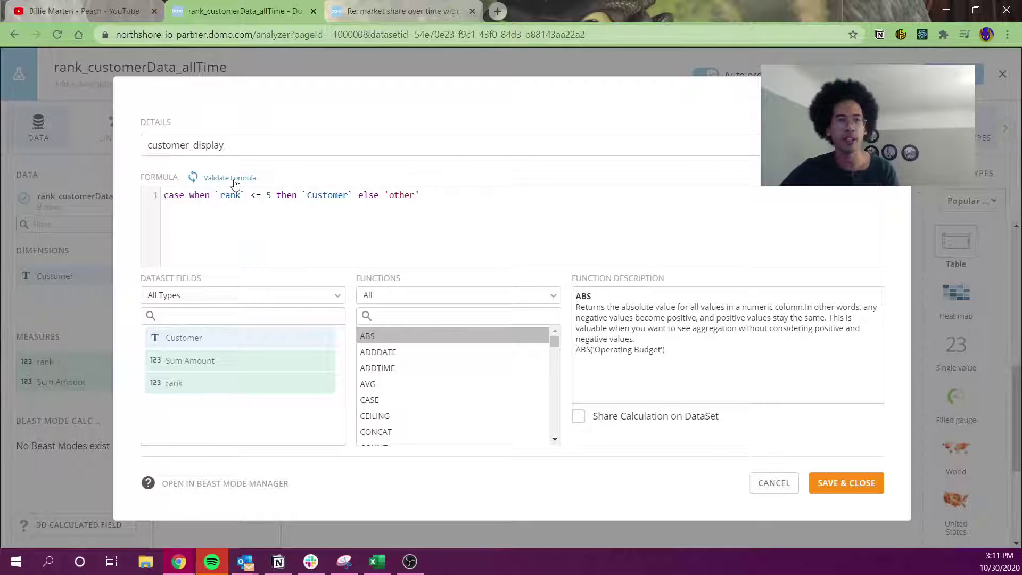
pyautogui.write('end')
pyautogui.click(844, 483)
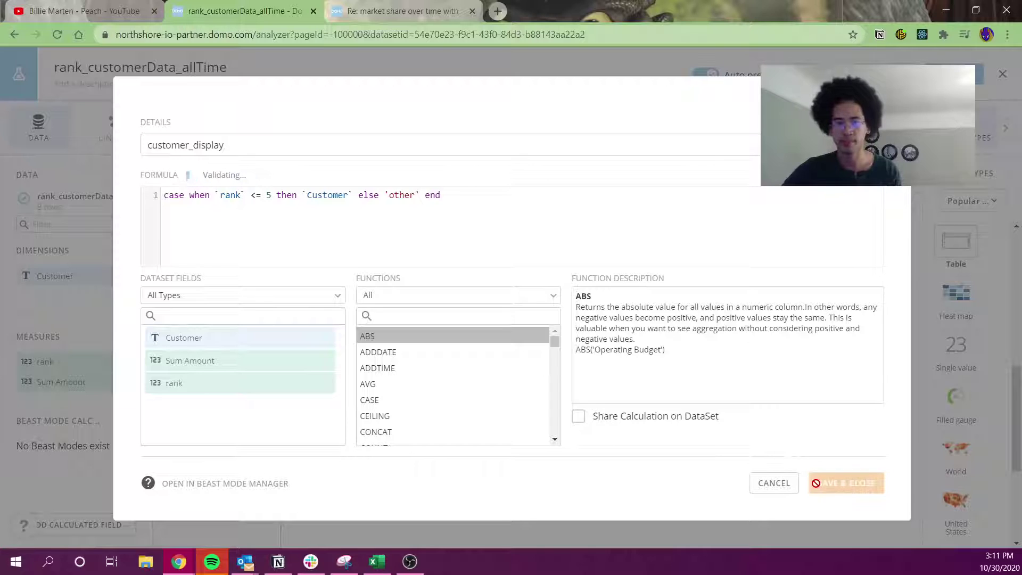
# Step: Replace the table's Customer column with customer_display and remove the rank column
pyautogui.moveTo(72, 449); pyautogui.dragTo(406, 175)
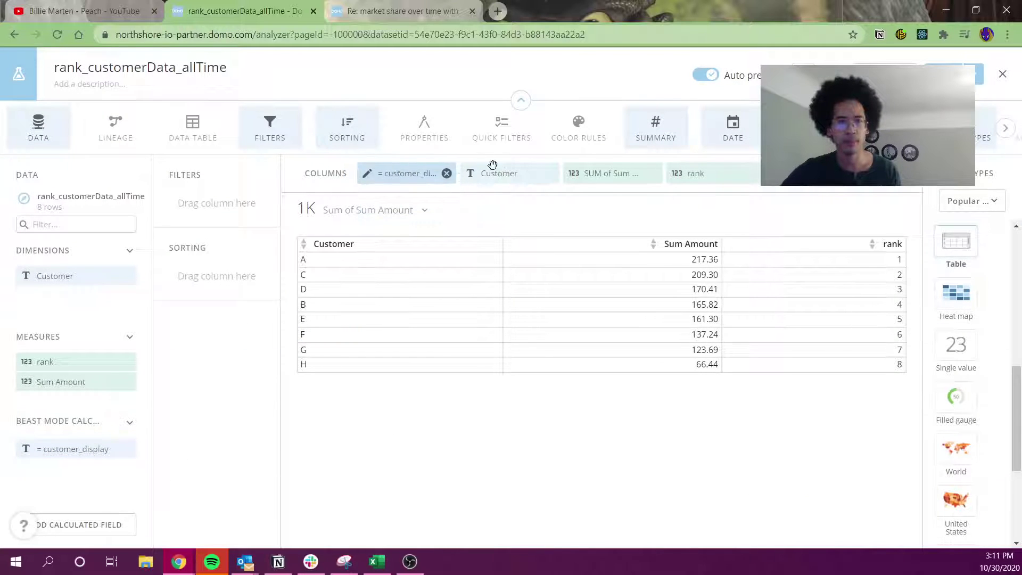
pyautogui.click(550, 175)
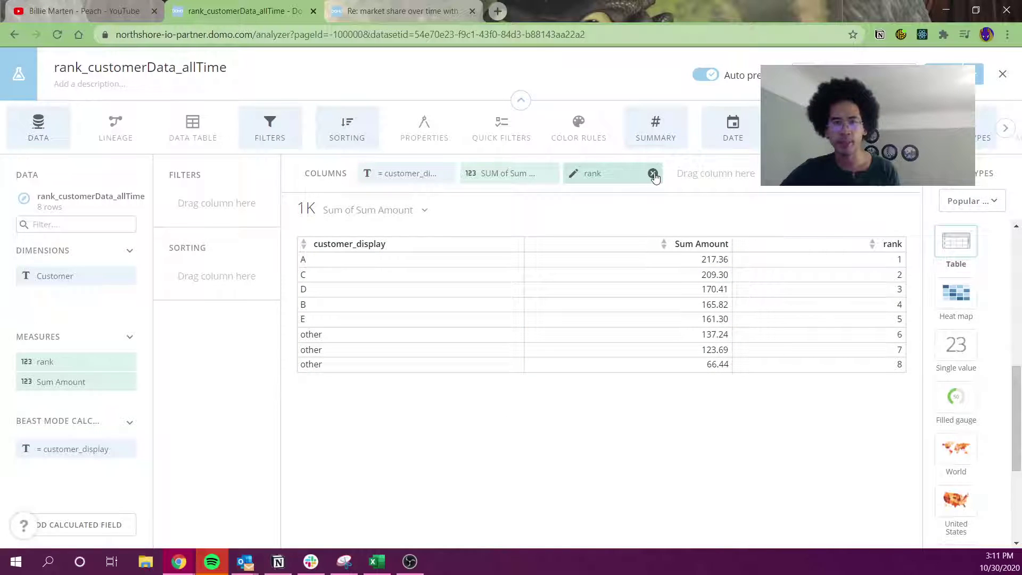
pyautogui.click(653, 174)
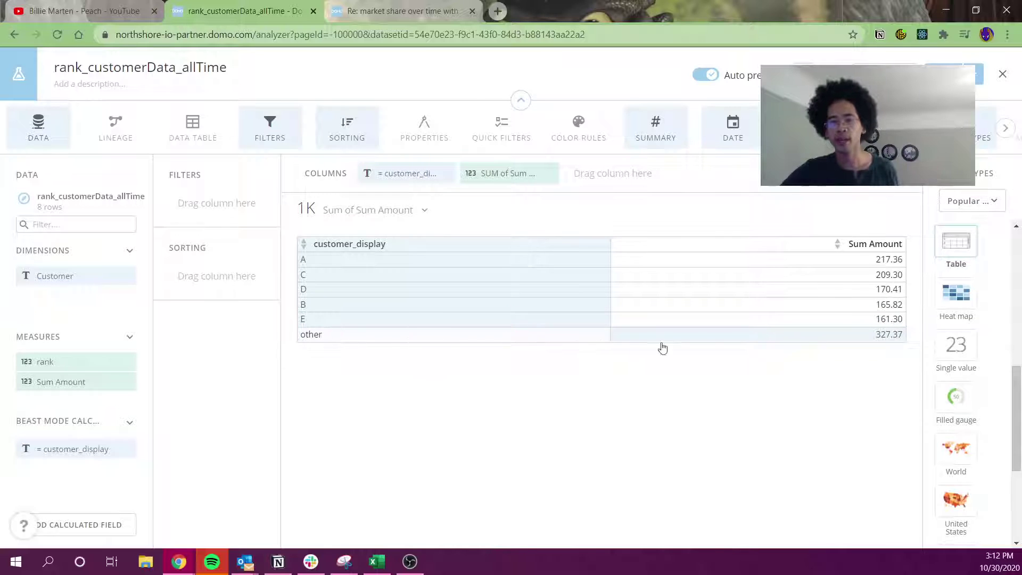
# Step: Review the forum question about market share over time with maximum slices and return to the card
pyautogui.click(376, 20)
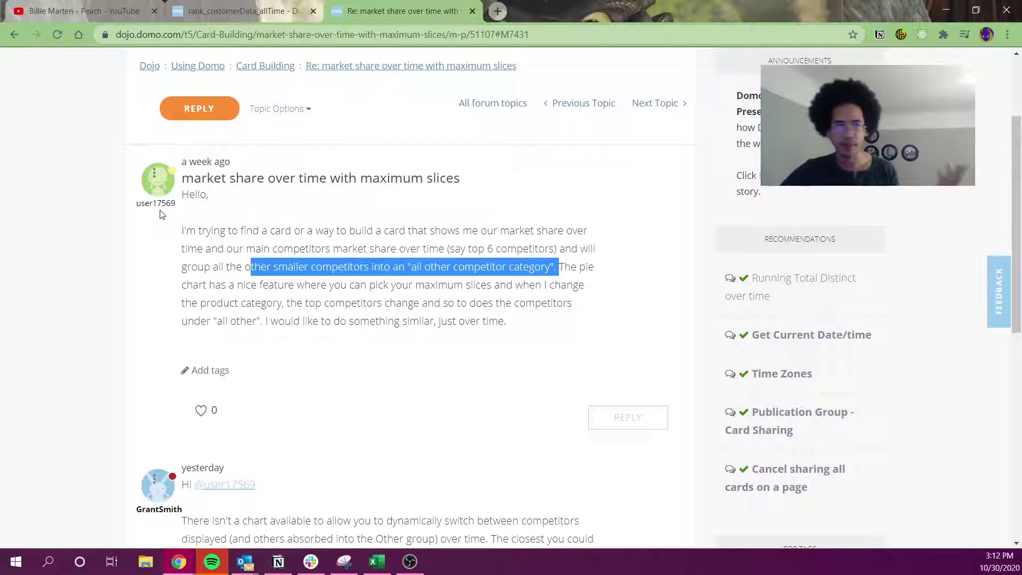
pyautogui.click(250, 17)
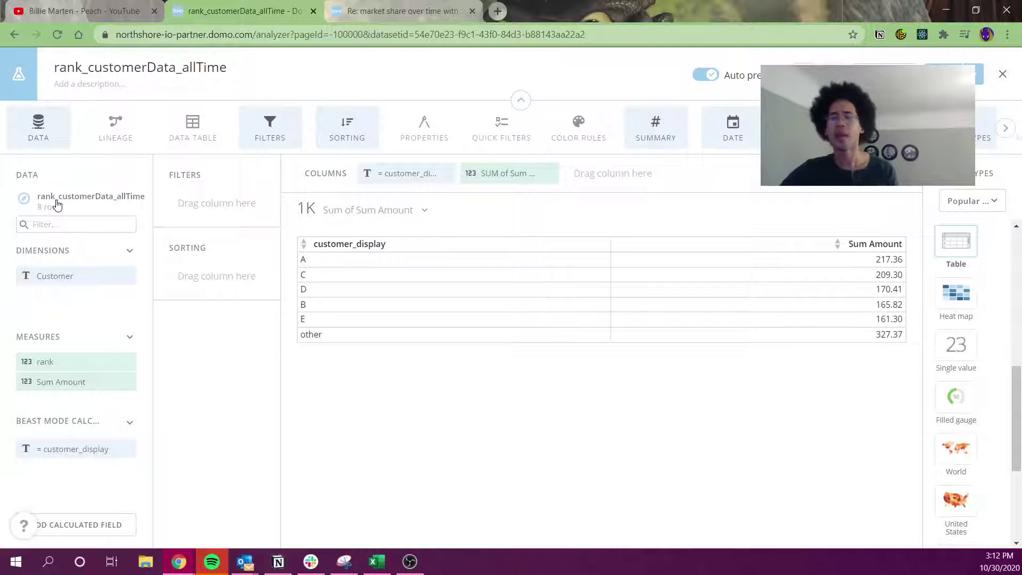
# Step: In a separate browser tab, open the second card connected to the Top 10 example dataset
pyautogui.middleClick(14, 35)
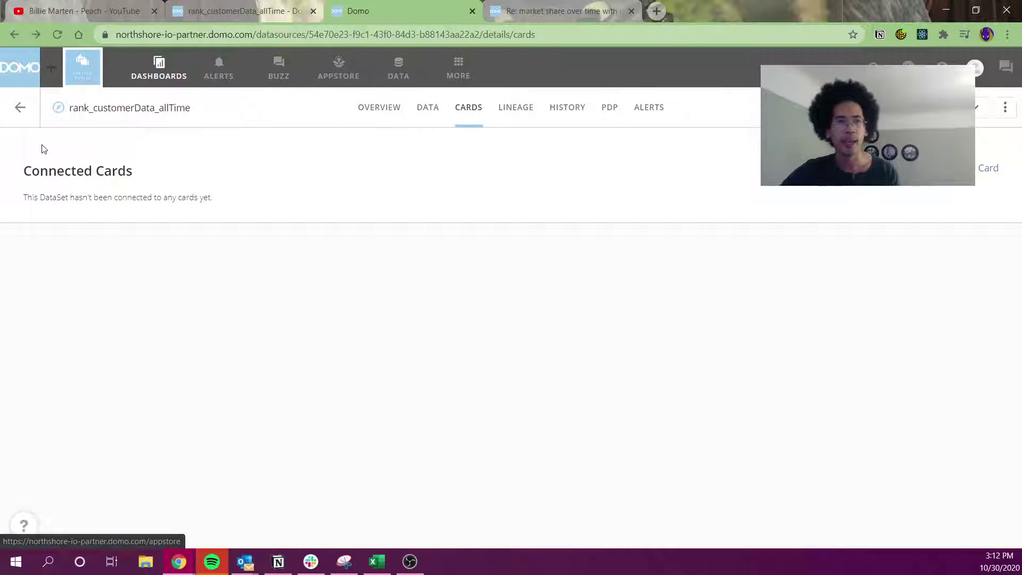
pyautogui.click(22, 108)
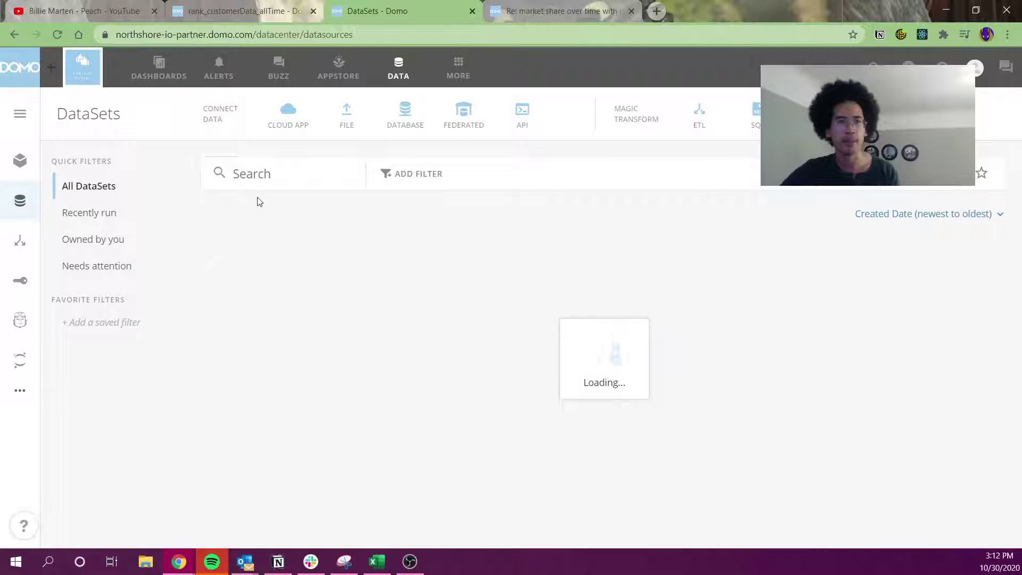
pyautogui.click(295, 313)
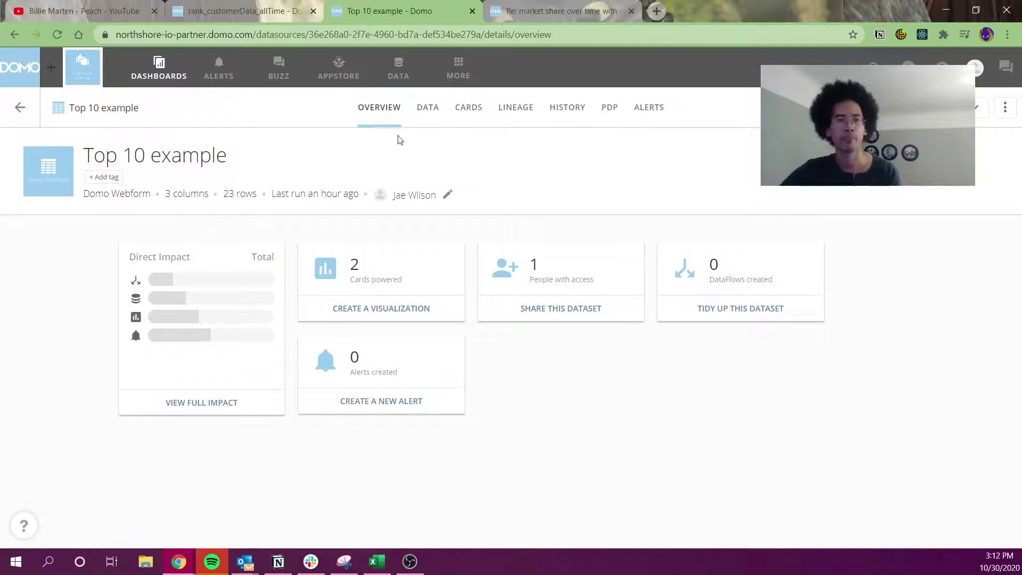
pyautogui.click(462, 109)
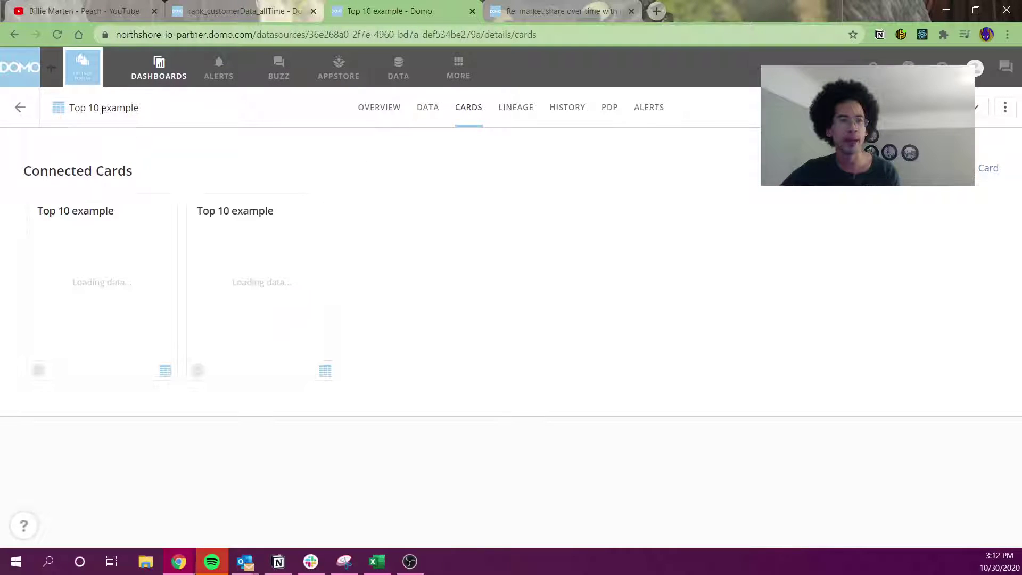
pyautogui.click(237, 212)
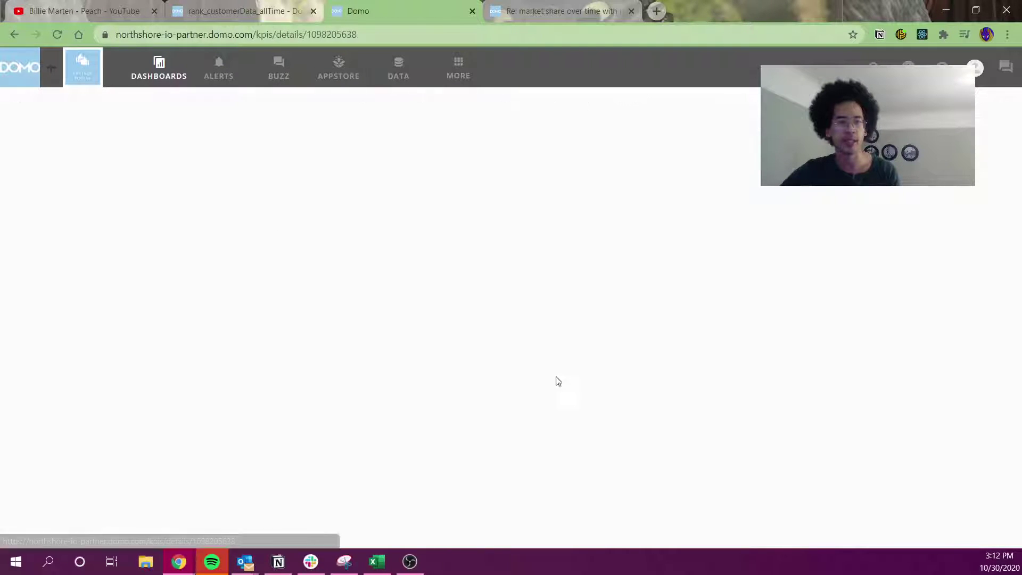
# Step: Open the Top 10 example card for editing and bring up the formula of its rank calculation
pyautogui.click(958, 156)
pyautogui.click(883, 165)
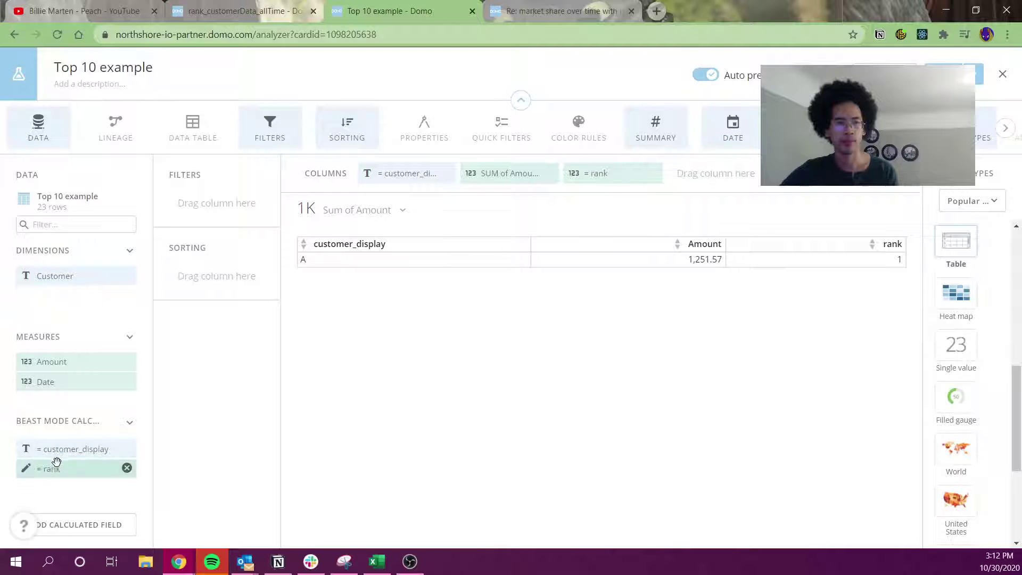
pyautogui.click(56, 461)
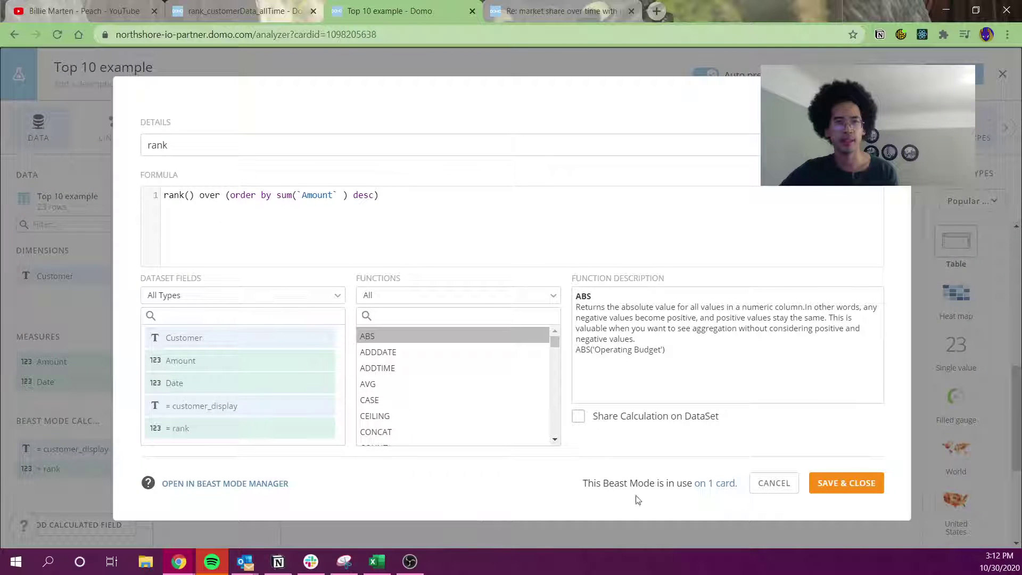
# Step: Close the rank formula without saving, and replace the table's customer_display and rank columns with Customer
pyautogui.click(767, 489)
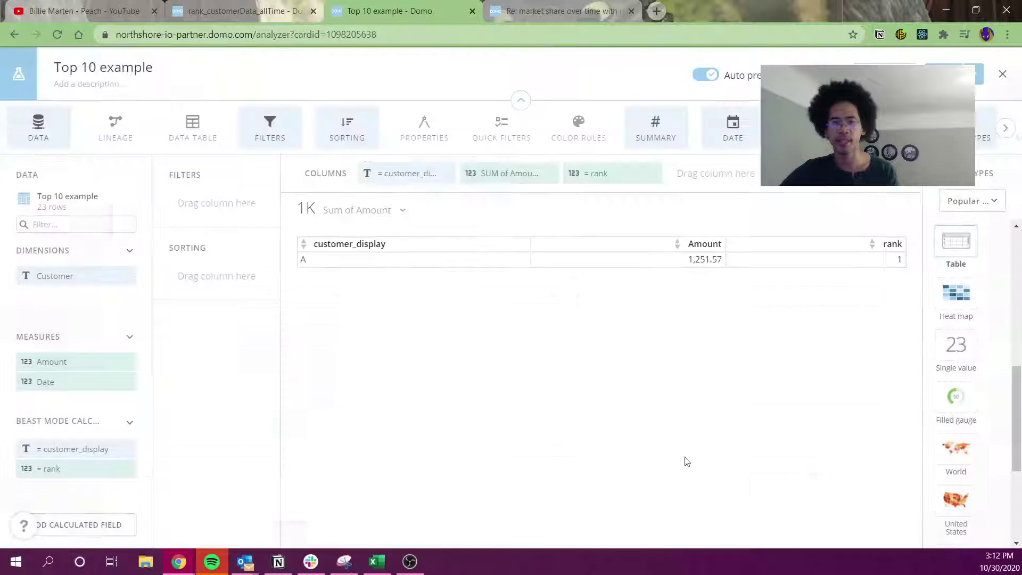
pyautogui.click(655, 173)
pyautogui.click(447, 174)
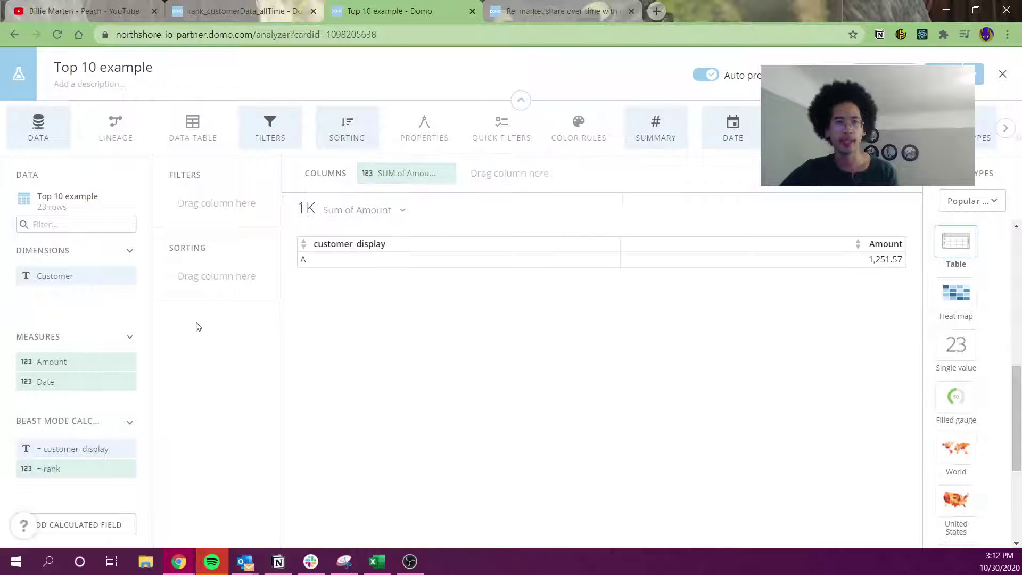
pyautogui.moveTo(53, 272); pyautogui.dragTo(391, 176)
pyautogui.click(391, 176)
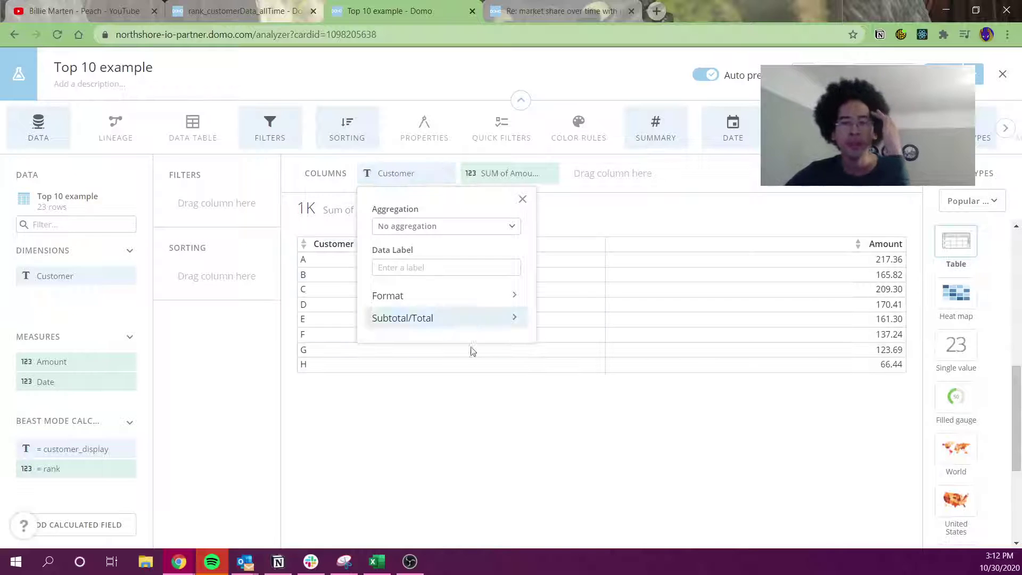
pyautogui.click(522, 199)
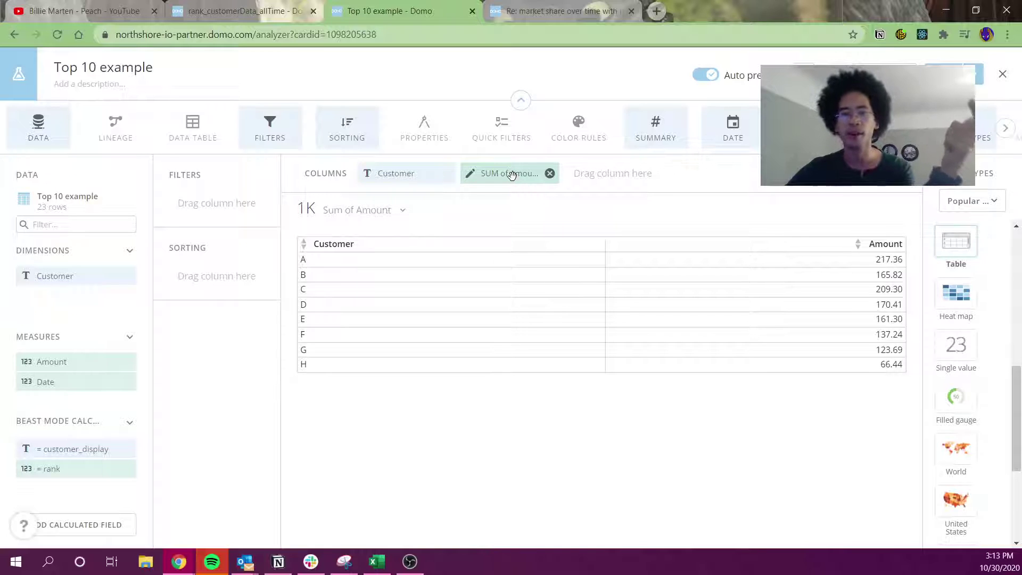
# Step: Remove the Amount column from the table and add it again with Sum aggregation
pyautogui.moveTo(511, 182)
pyautogui.mouseDown()
pyautogui.moveTo(520, 176)
pyautogui.moveTo(516, 183)
pyautogui.mouseUp()
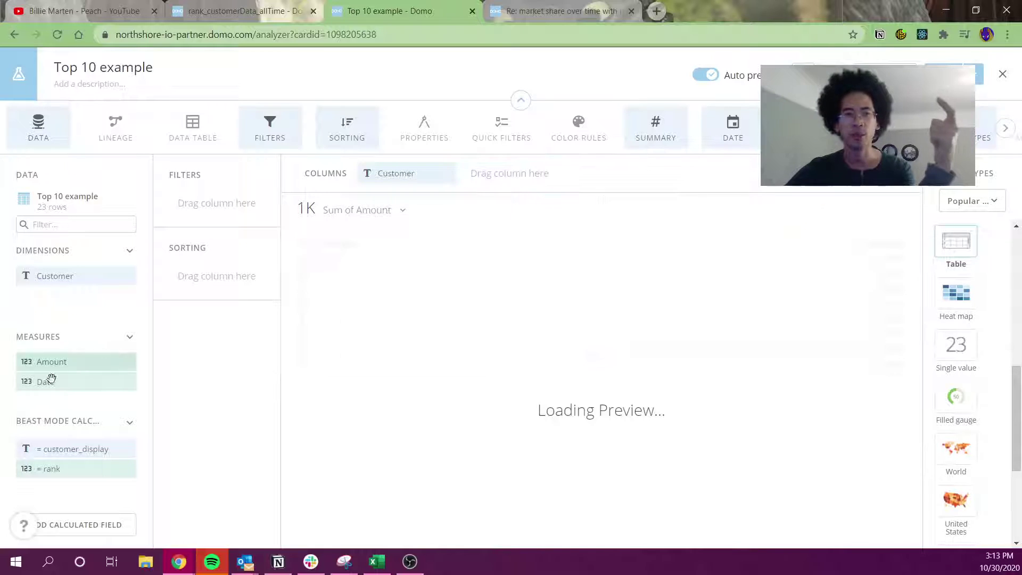
pyautogui.moveTo(66, 361); pyautogui.dragTo(457, 176)
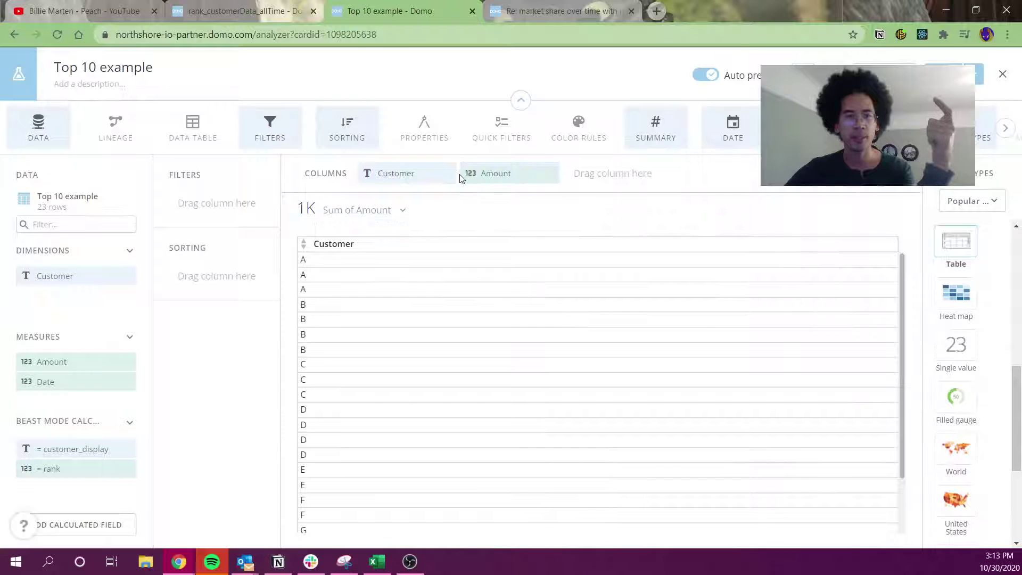
pyautogui.click(469, 174)
pyautogui.click(506, 227)
pyautogui.click(523, 257)
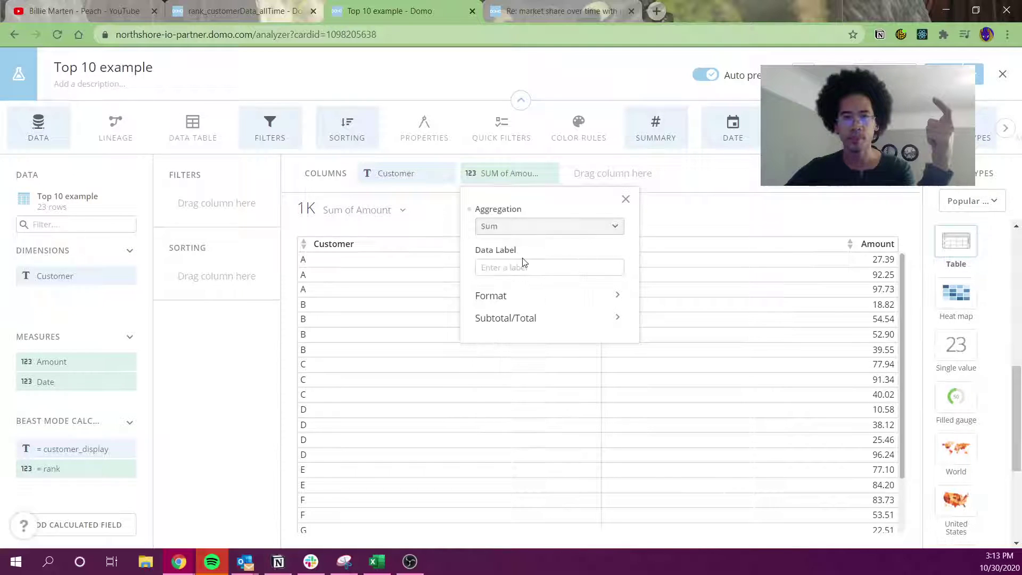
# Step: Create a calculated field named total sales with the formula sum(`Amount`) and save it
pyautogui.click(74, 524)
pyautogui.write('sum(`Amount`')
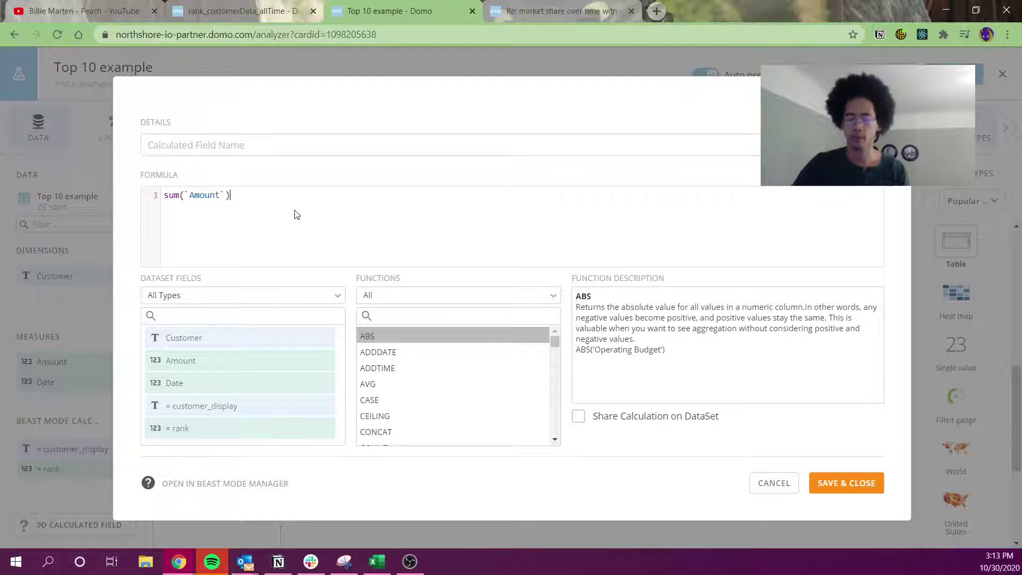
pyautogui.click(153, 145)
pyautogui.write('tio')
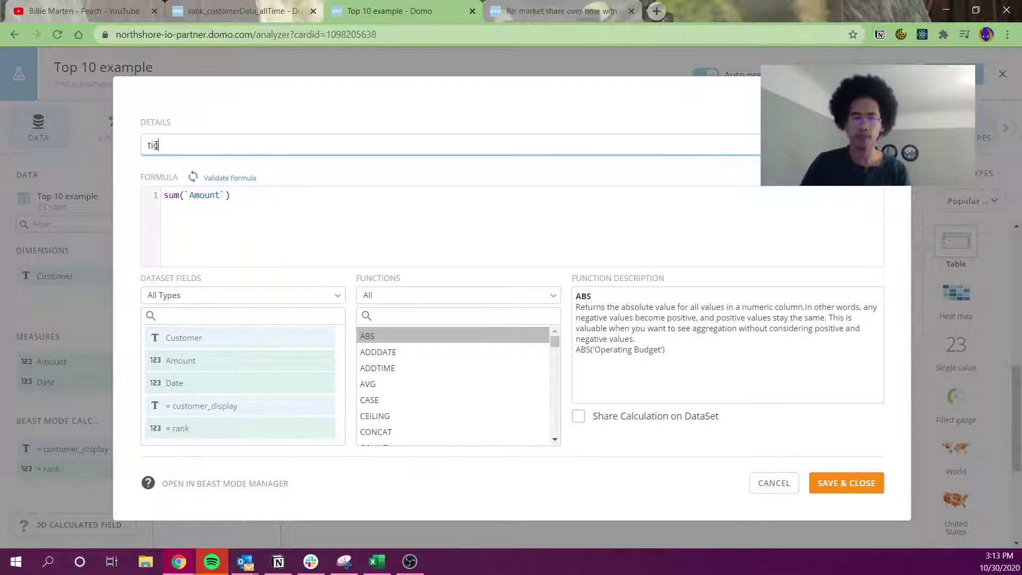
pyautogui.press('BackSpace')
pyautogui.press('BackSpace')
pyautogui.write('otal sales')
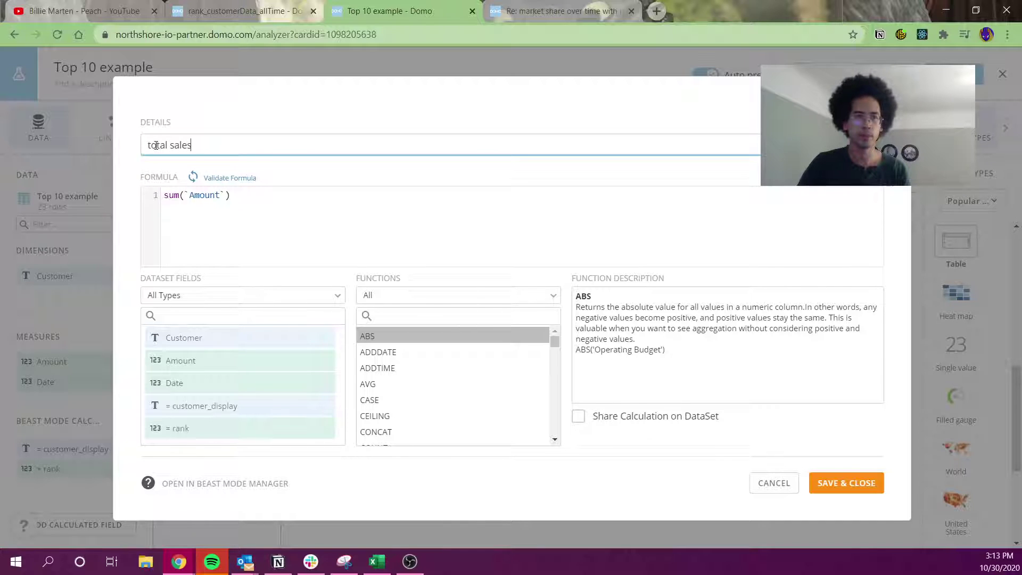
pyautogui.click(844, 483)
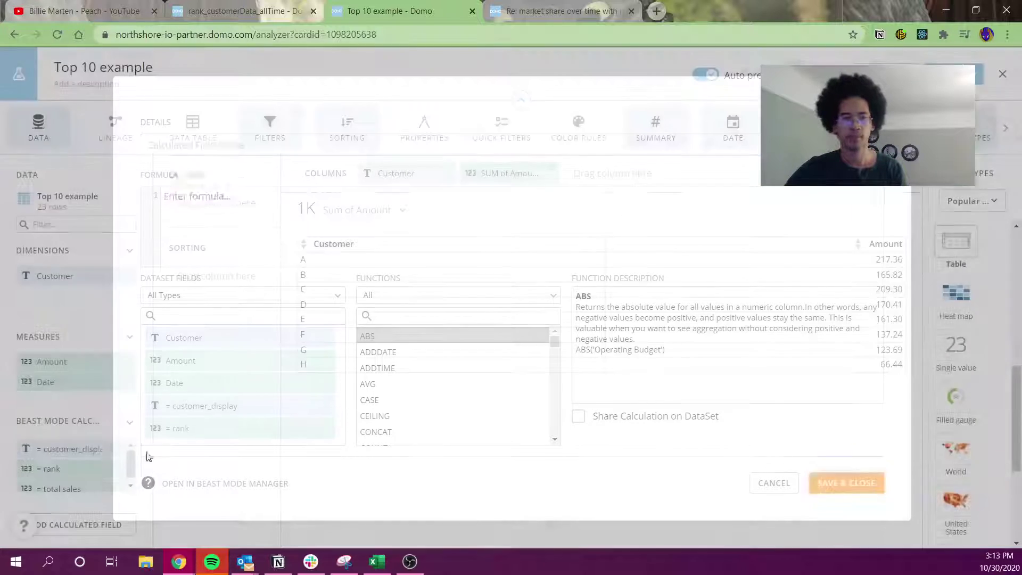
# Step: Filter the card to total sales greater than or equal to 200
pyautogui.moveTo(59, 482); pyautogui.dragTo(204, 229)
pyautogui.click(242, 282)
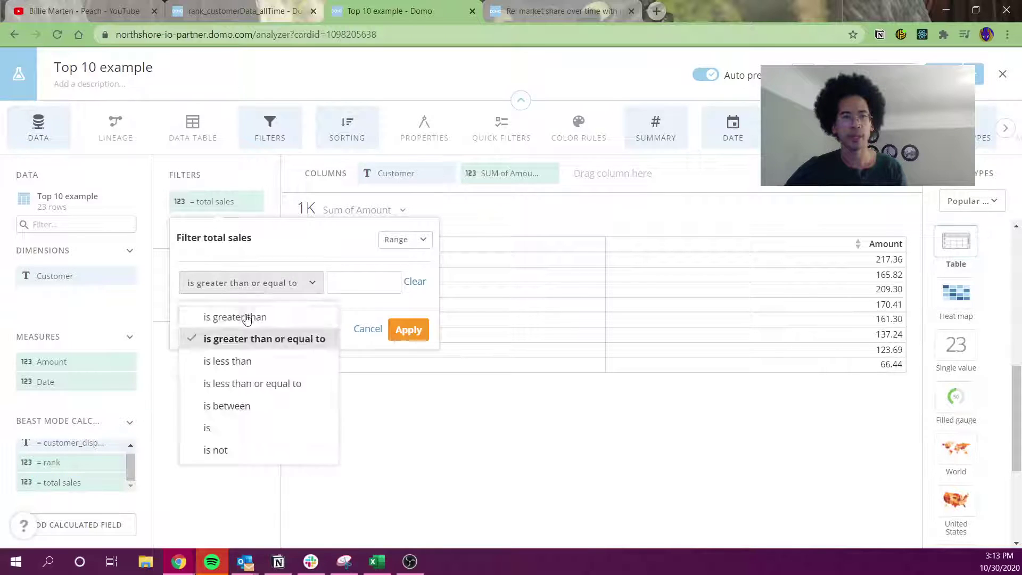
pyautogui.click(351, 285)
pyautogui.write('200')
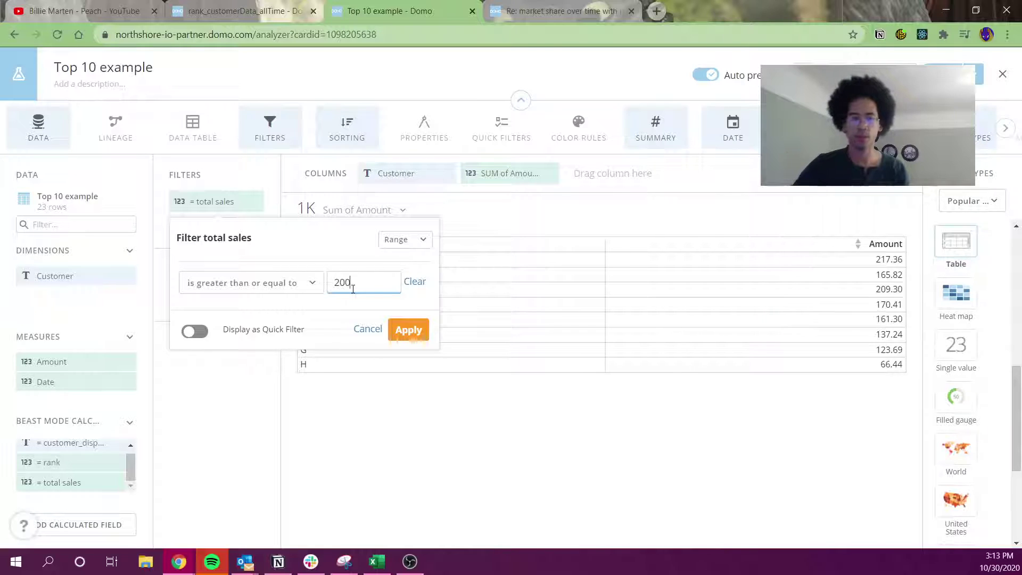
pyautogui.click(409, 331)
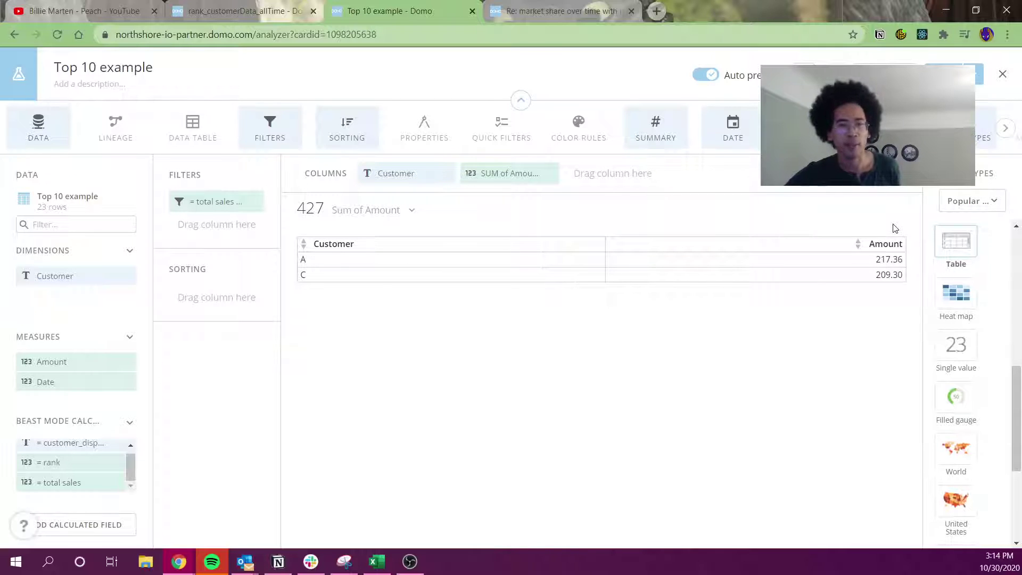
# Step: In the rank_customerData_allTime card, filter Sum Amount to values greater than or equal to 200
pyautogui.click(244, 9)
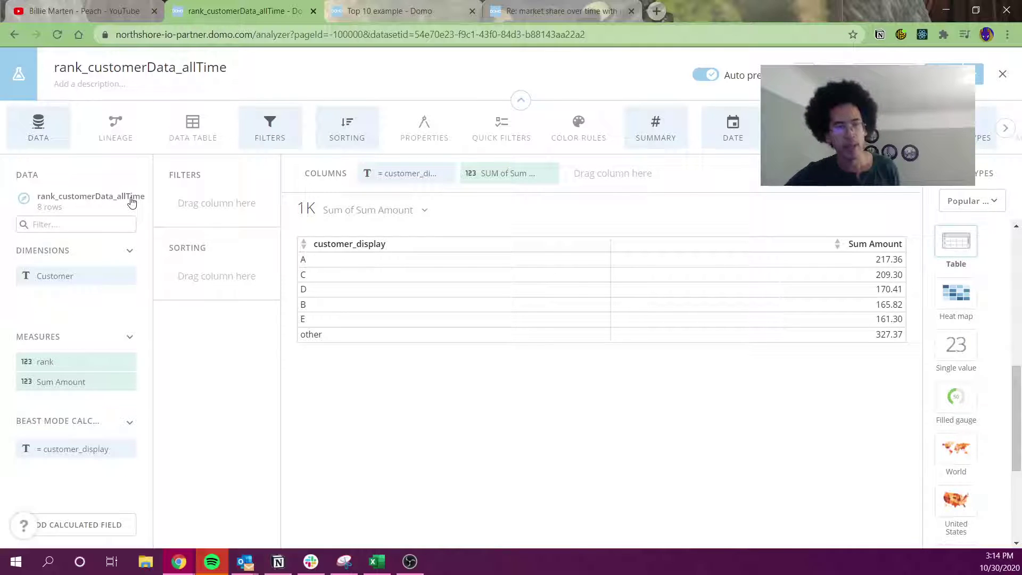
pyautogui.moveTo(85, 385); pyautogui.dragTo(238, 208)
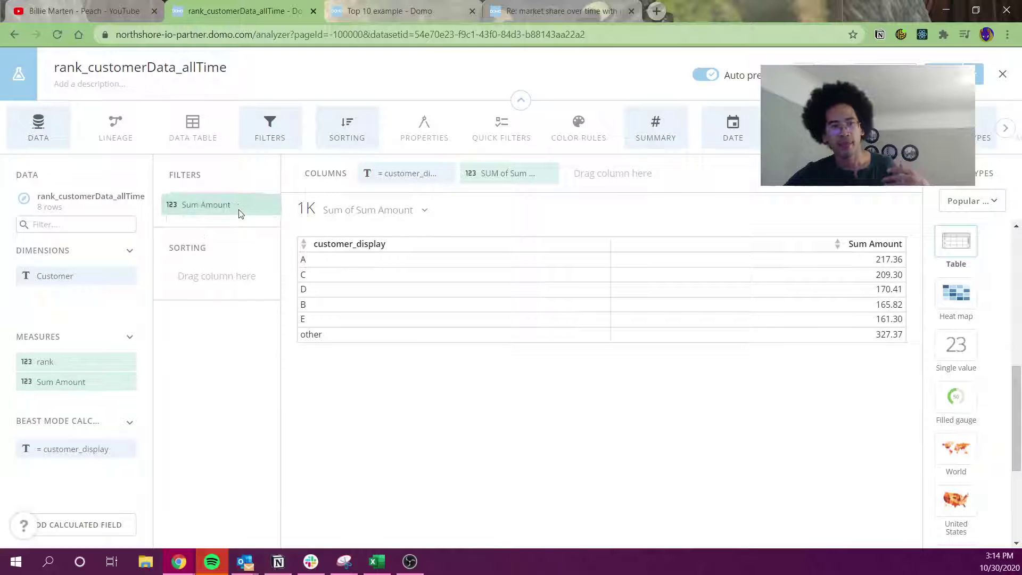
pyautogui.click(223, 283)
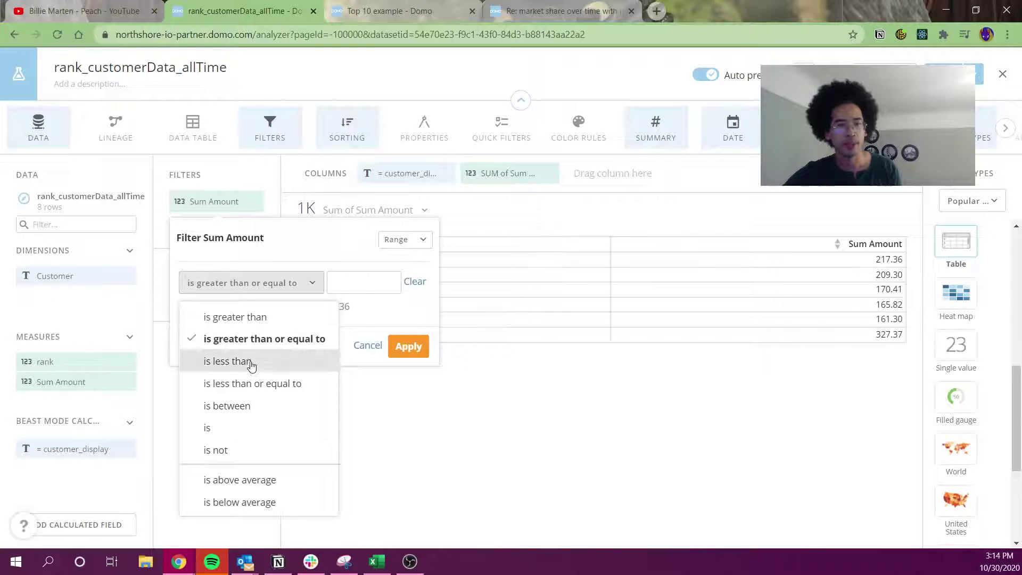
pyautogui.click(334, 285)
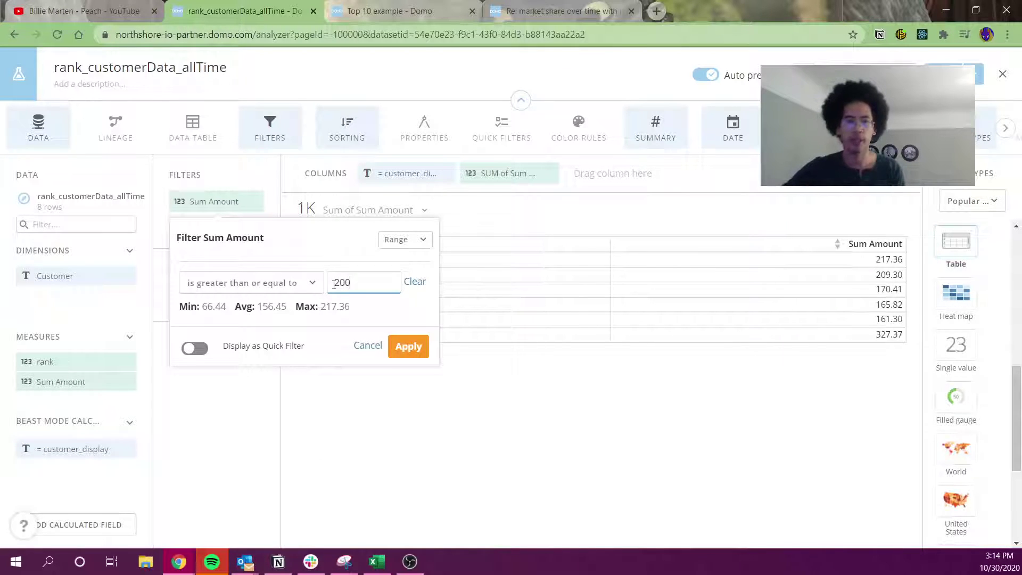
pyautogui.click(407, 347)
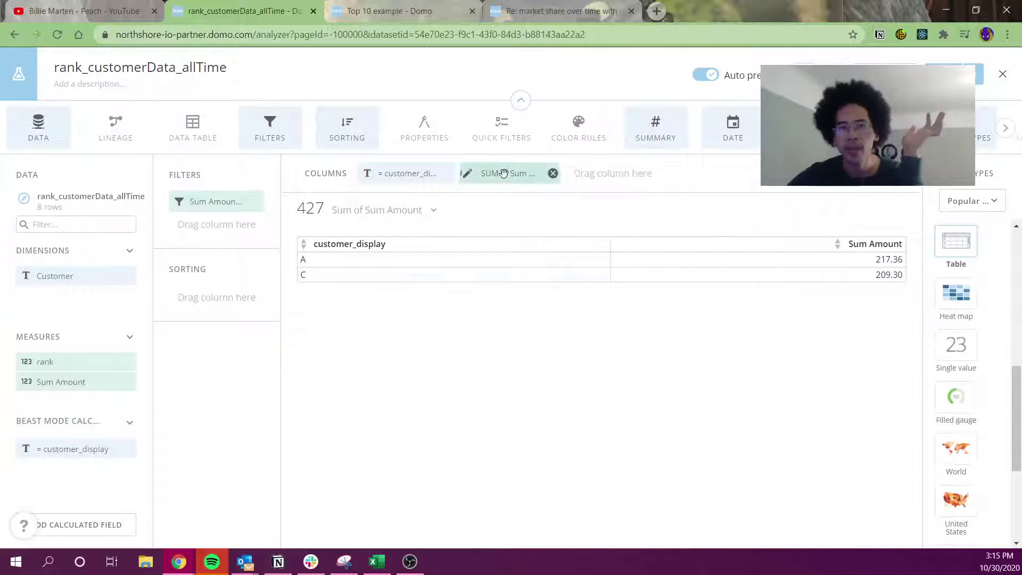
# Step: Clear the Sum Amount filter, and remove the duplicate customer_display column after adding it to the table
pyautogui.moveTo(124, 449); pyautogui.dragTo(546, 175)
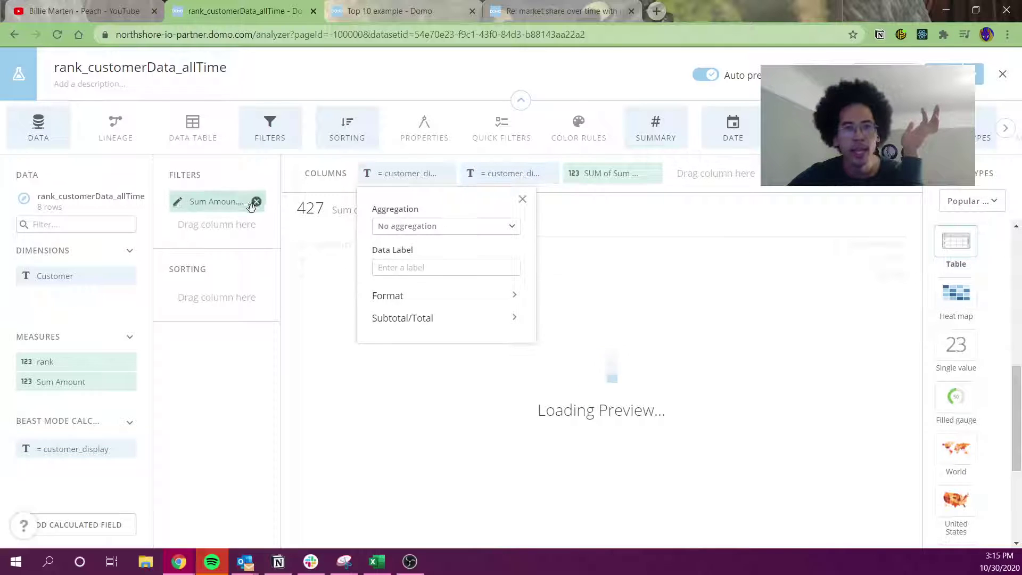
pyautogui.click(256, 202)
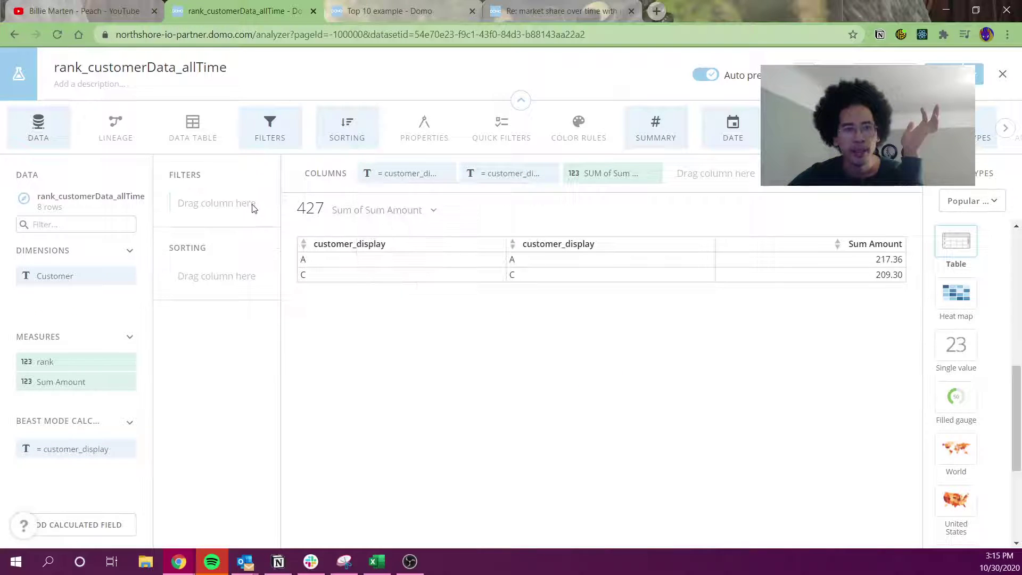
pyautogui.click(547, 172)
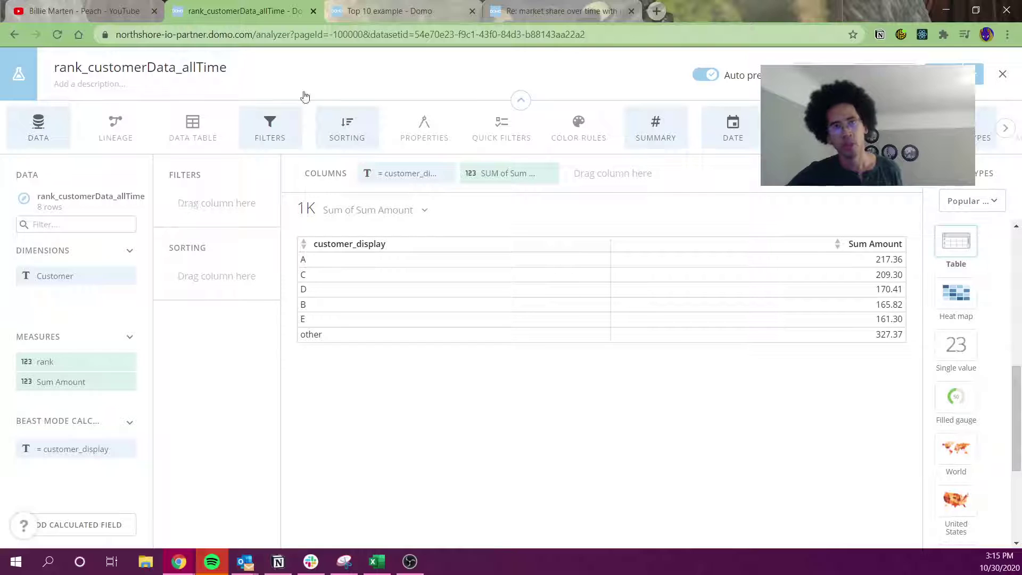
# Step: Return to the Top 10 example card and leave its editor without saving the changes
pyautogui.click(372, 10)
pyautogui.click(1003, 74)
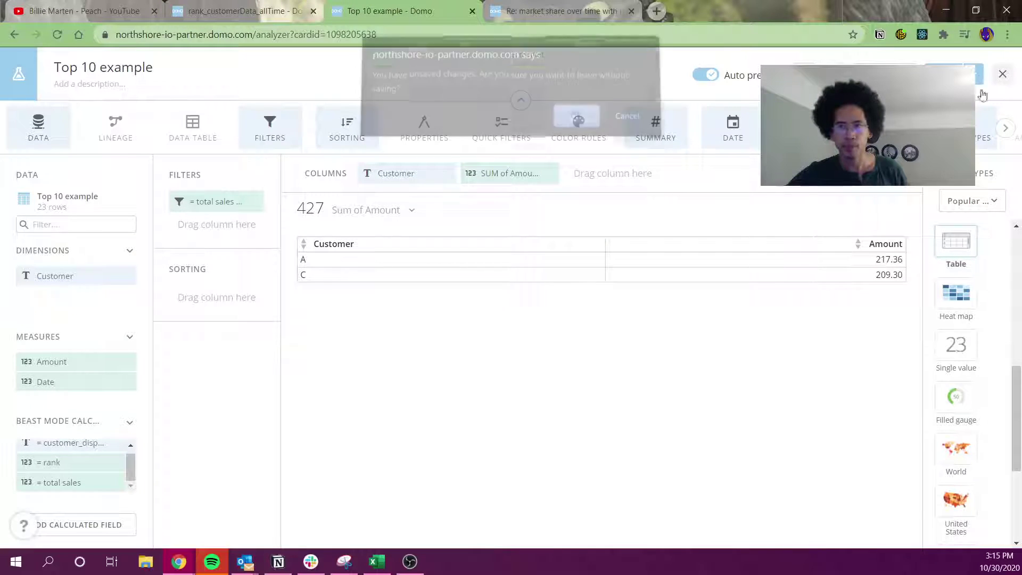
pyautogui.click(628, 118)
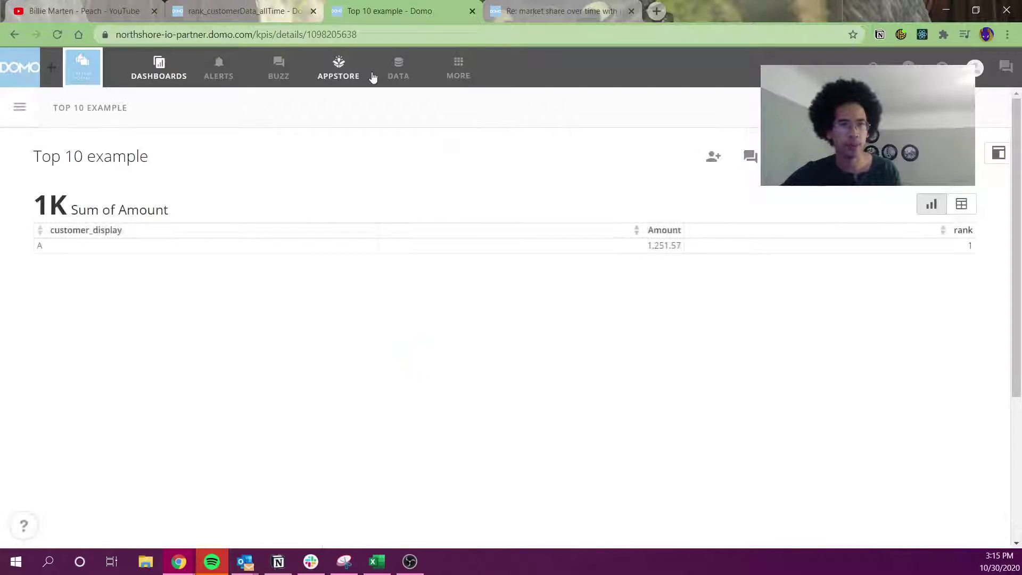
# Step: Start a new DataFusion from the DataSets page and choose rank_customerData_allTime as its first dataset
pyautogui.click(394, 69)
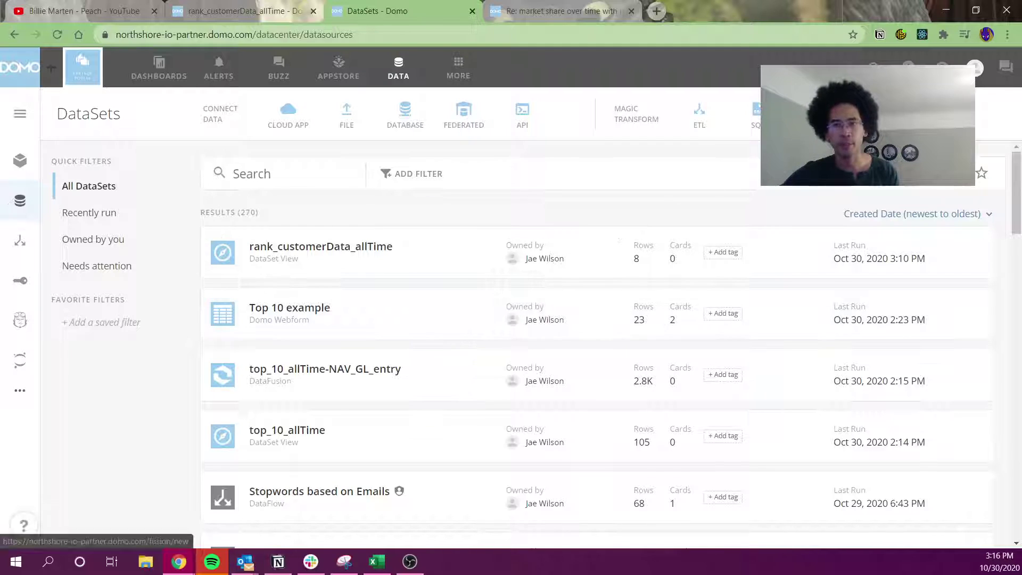
pyautogui.click(813, 115)
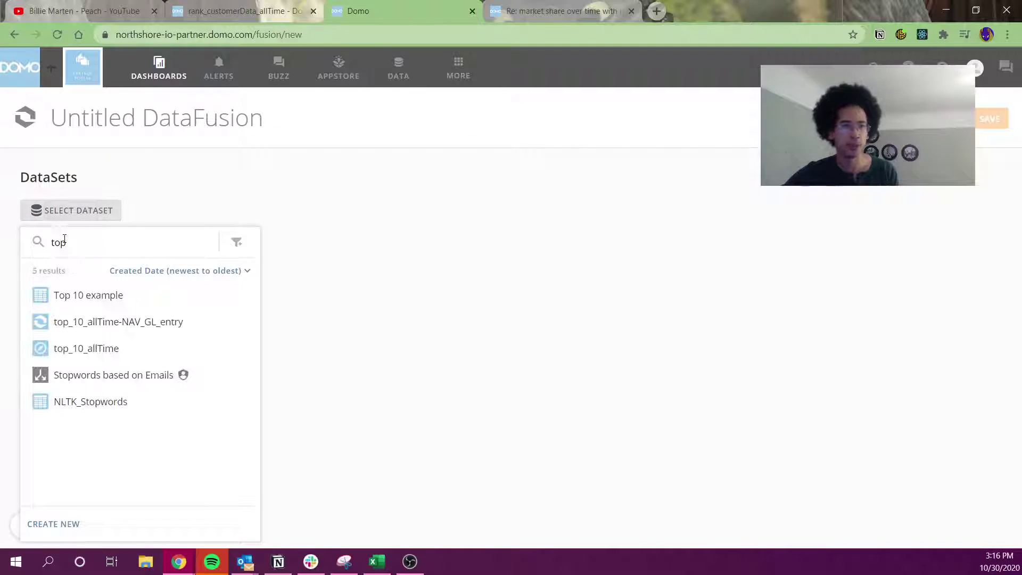
pyautogui.doubleClick(117, 243)
pyautogui.press('BackSpace')
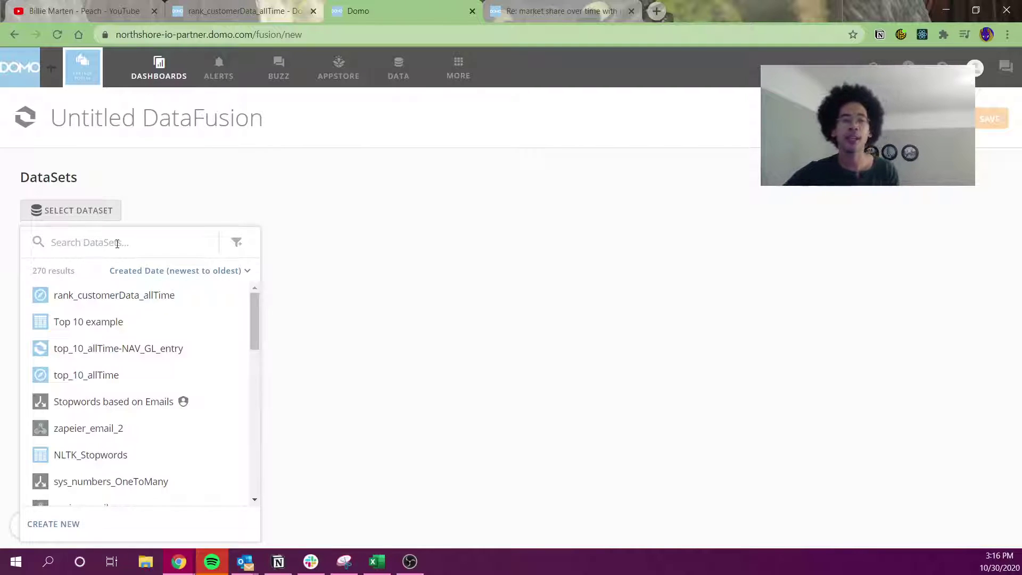
pyautogui.click(110, 300)
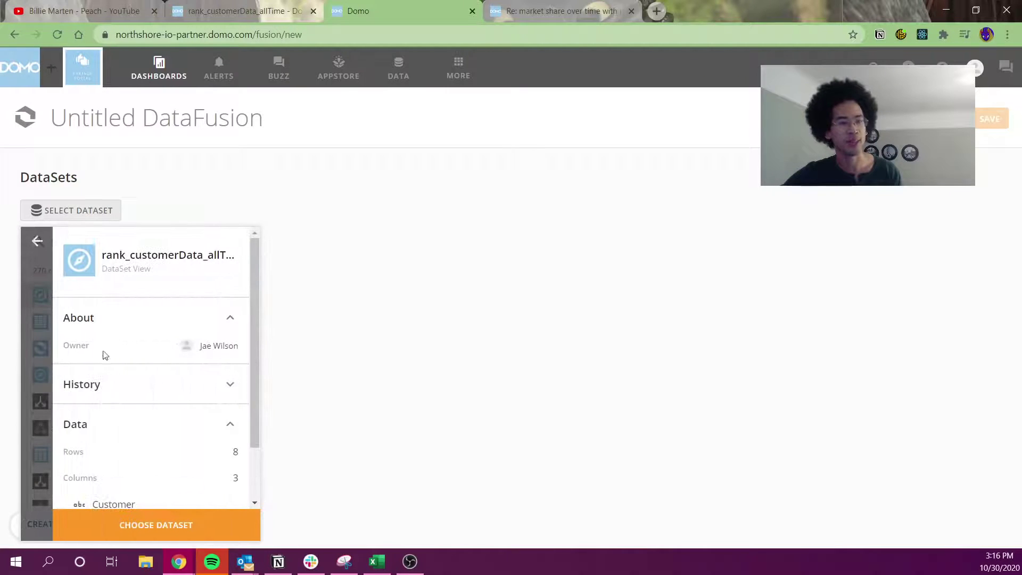
pyautogui.click(126, 521)
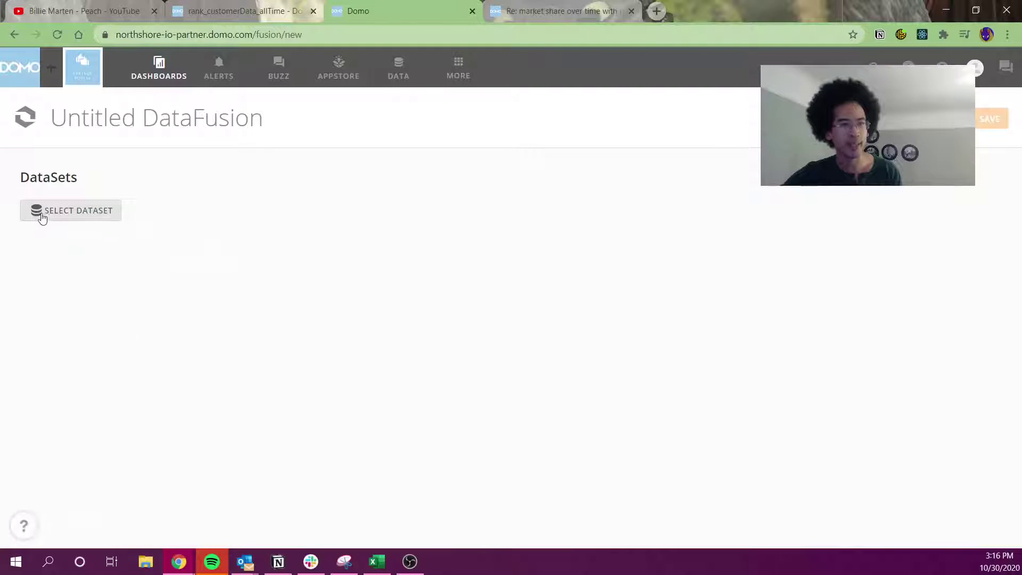
# Step: Add Top 10 example as the second dataset of the DataFusion
pyautogui.click(286, 212)
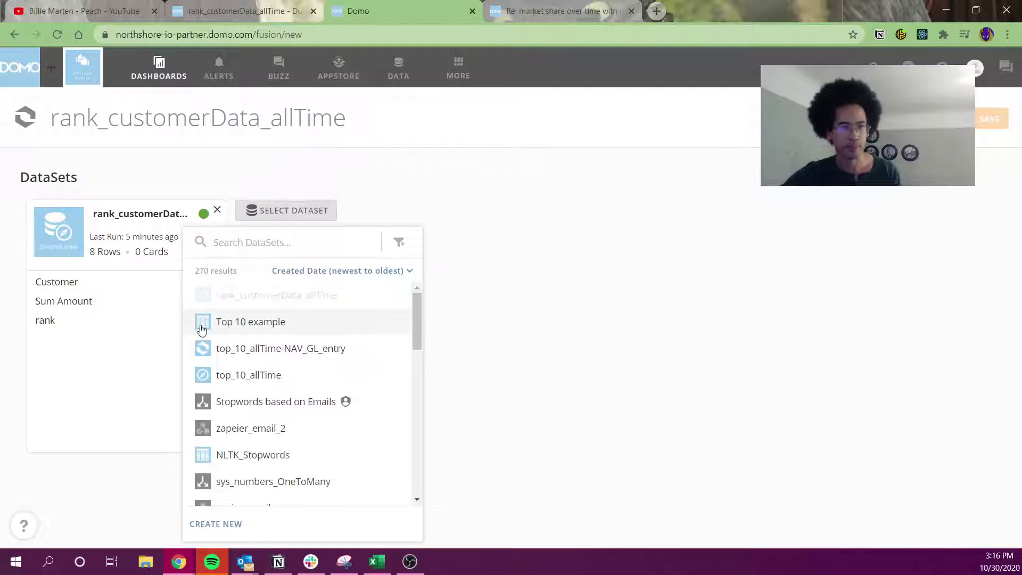
pyautogui.click(239, 323)
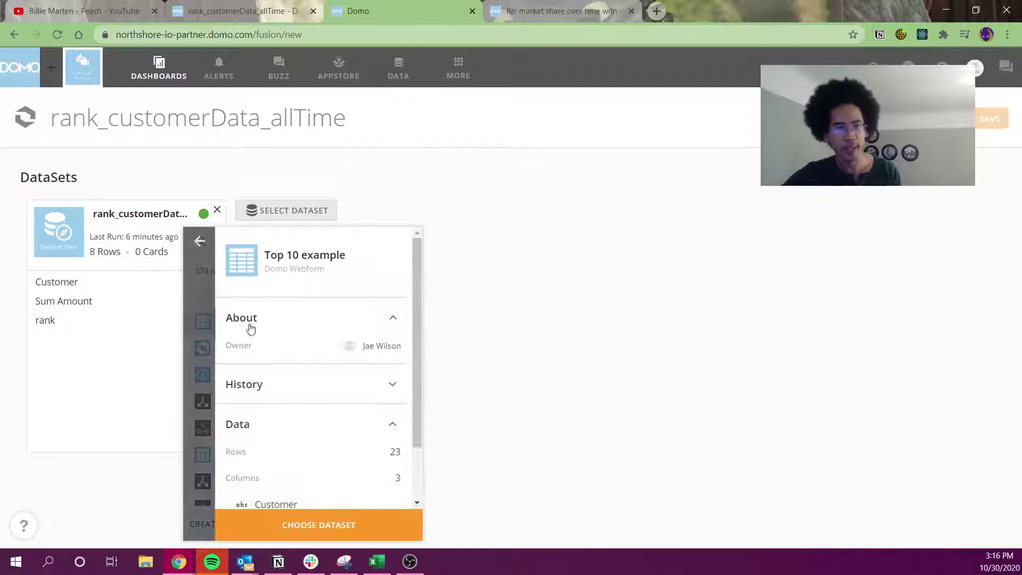
pyautogui.click(322, 525)
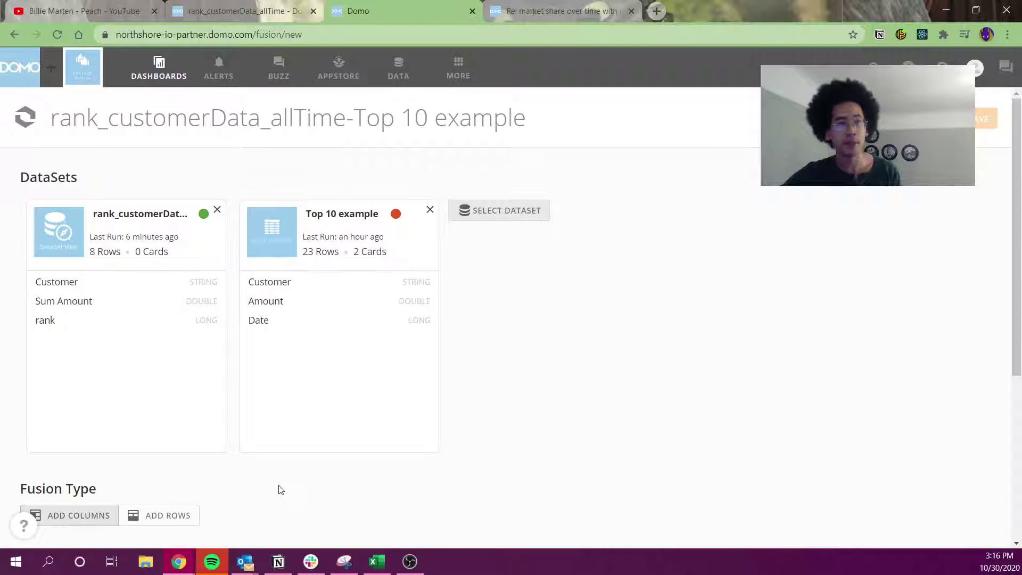
# Step: Link Top 10 example's Customer column to Customer in rank_customerData_allTime, keeping all rows from Top 10 example, and load the preview
pyautogui.scroll(-3, 278, 489)
pyautogui.click(76, 468)
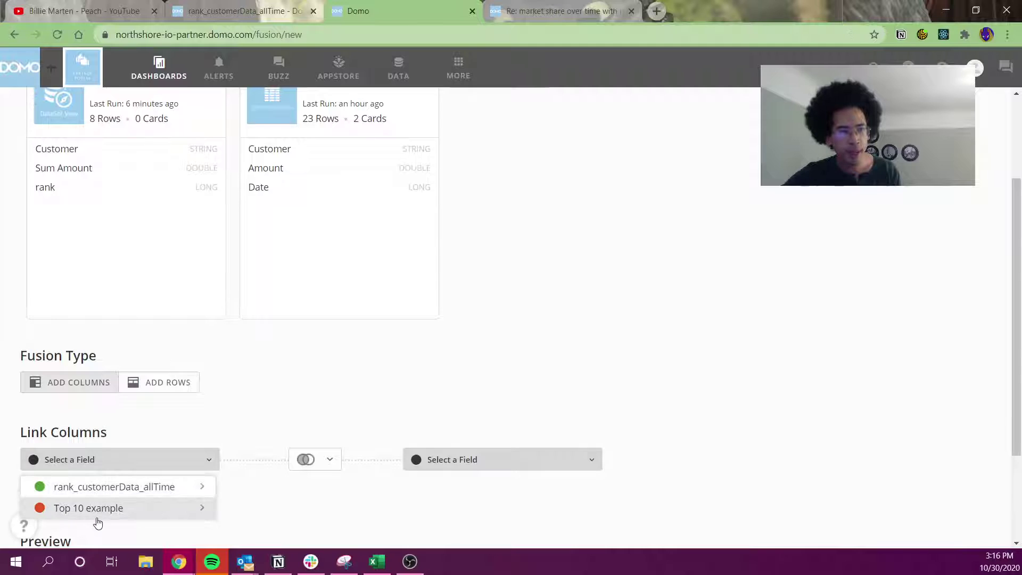
pyautogui.click(99, 509)
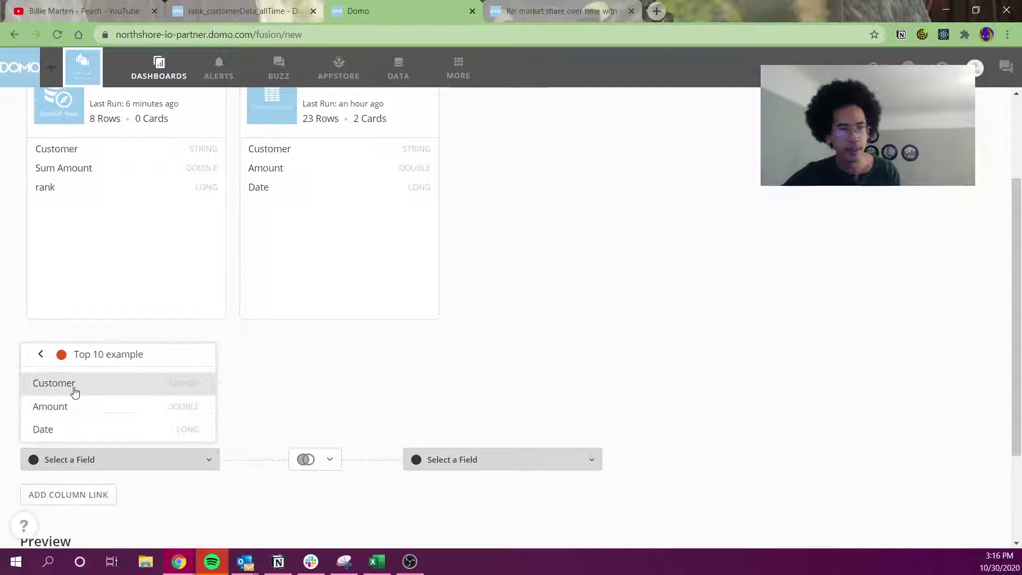
pyautogui.click(72, 385)
pyautogui.click(464, 509)
pyautogui.click(472, 482)
pyautogui.click(445, 482)
pyautogui.scroll(-3, 314, 404)
pyautogui.click(306, 323)
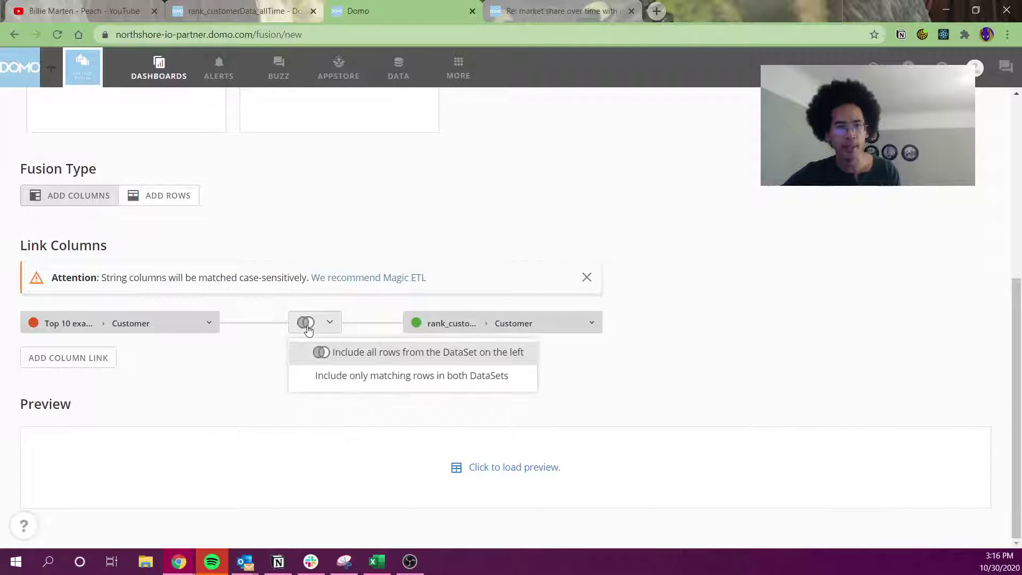
pyautogui.click(346, 375)
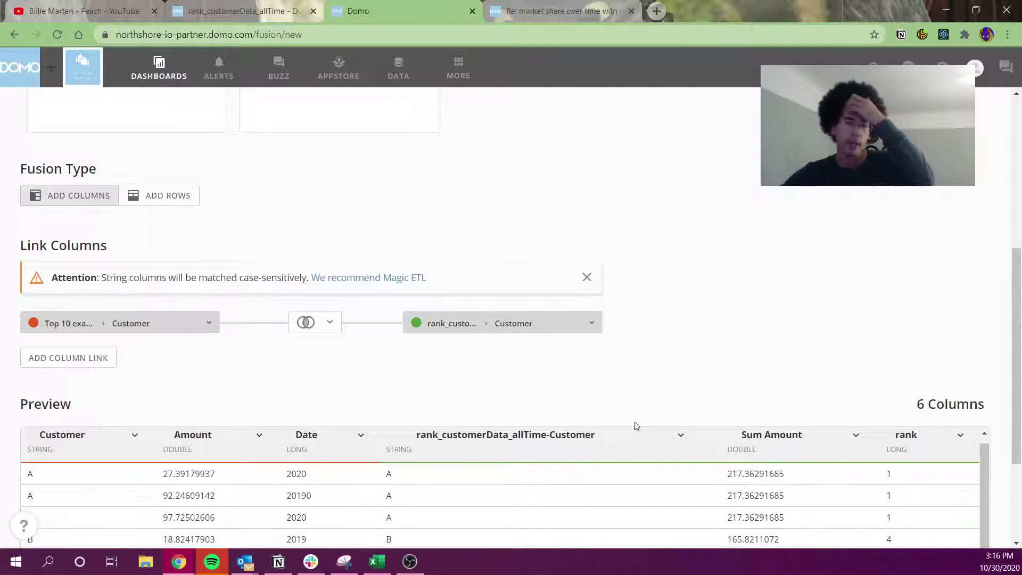
# Step: Exclude the rank_customerData_allTime-Customer and Sum Amount columns from the fusion output
pyautogui.click(681, 436)
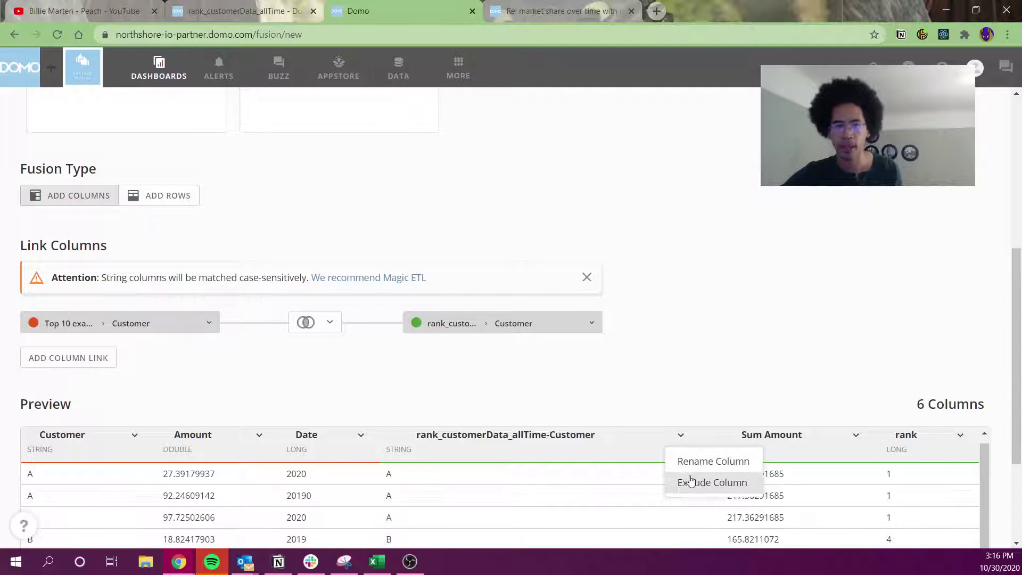
pyautogui.click(684, 481)
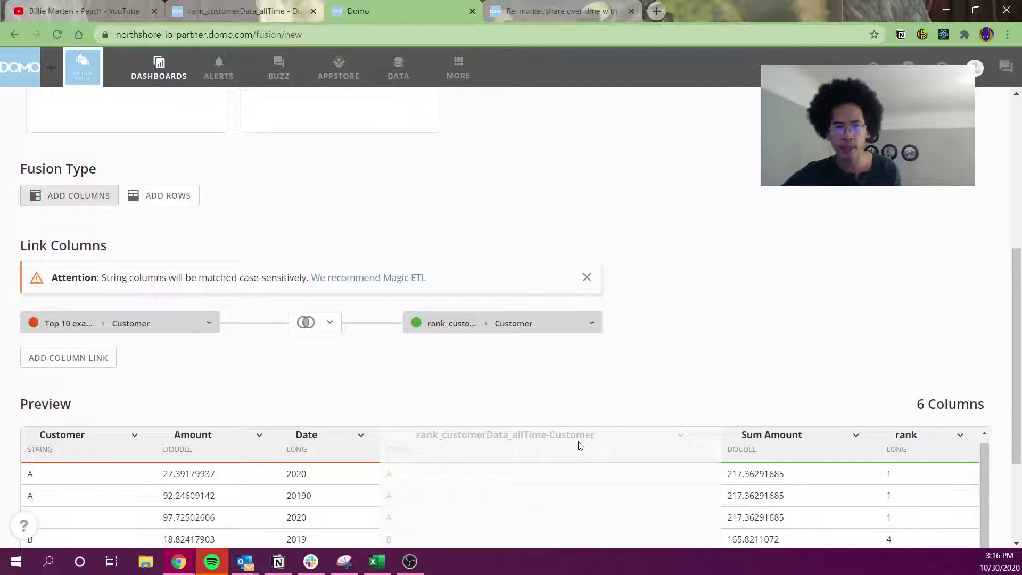
pyautogui.click(856, 435)
pyautogui.click(866, 484)
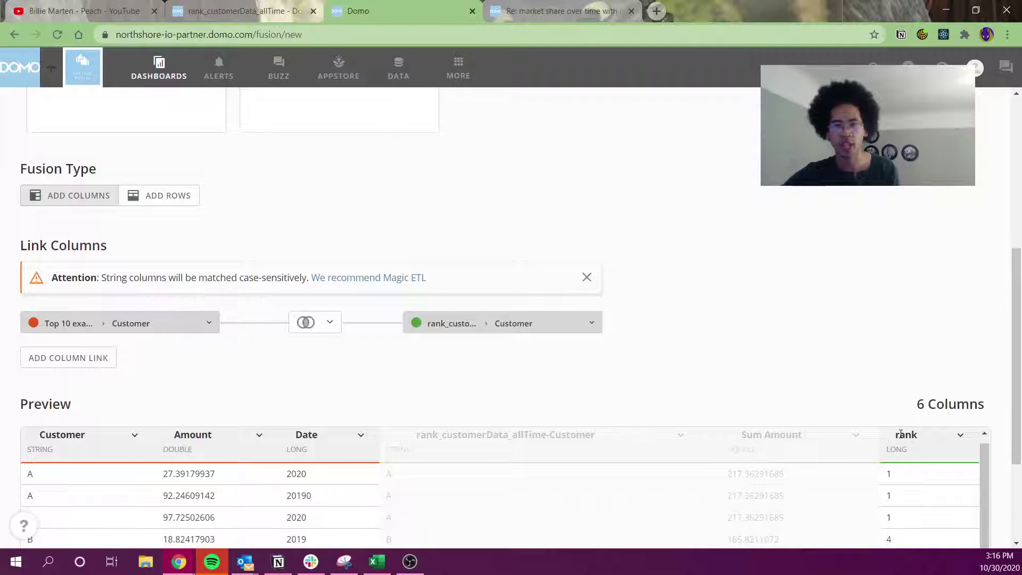
# Step: Name the DataFusion "this isnt quite right yet" and save it
pyautogui.scroll(6, 213, 266)
pyautogui.click(170, 131)
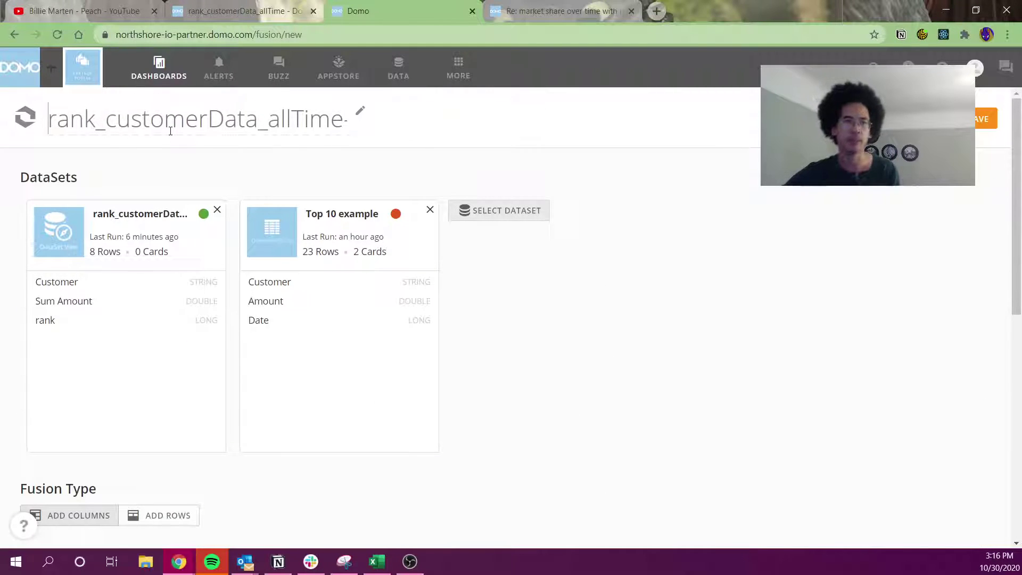
pyautogui.hotkey('ctrl', 'a')
pyautogui.write('th')
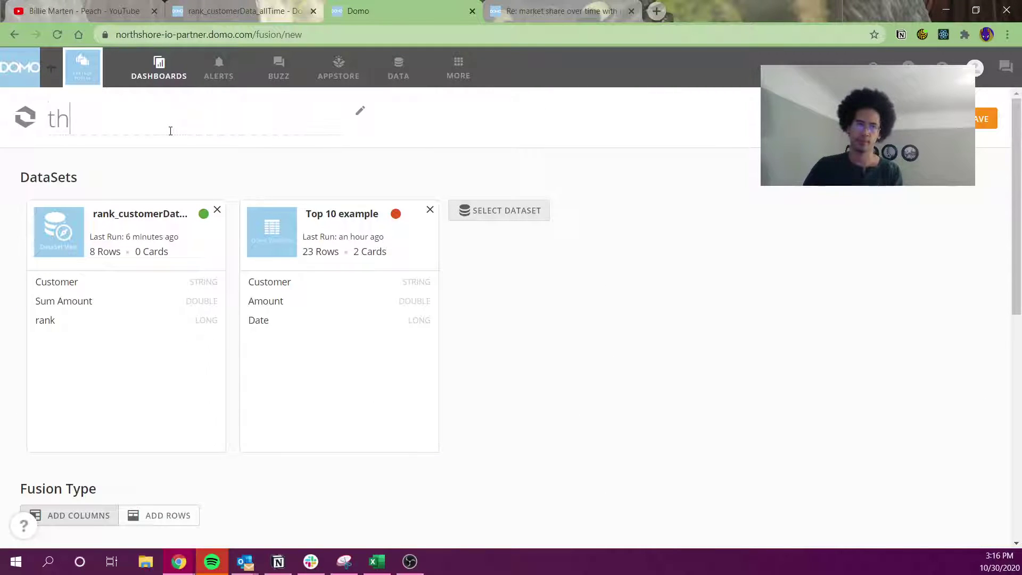
pyautogui.write("is isn't quite right yet")
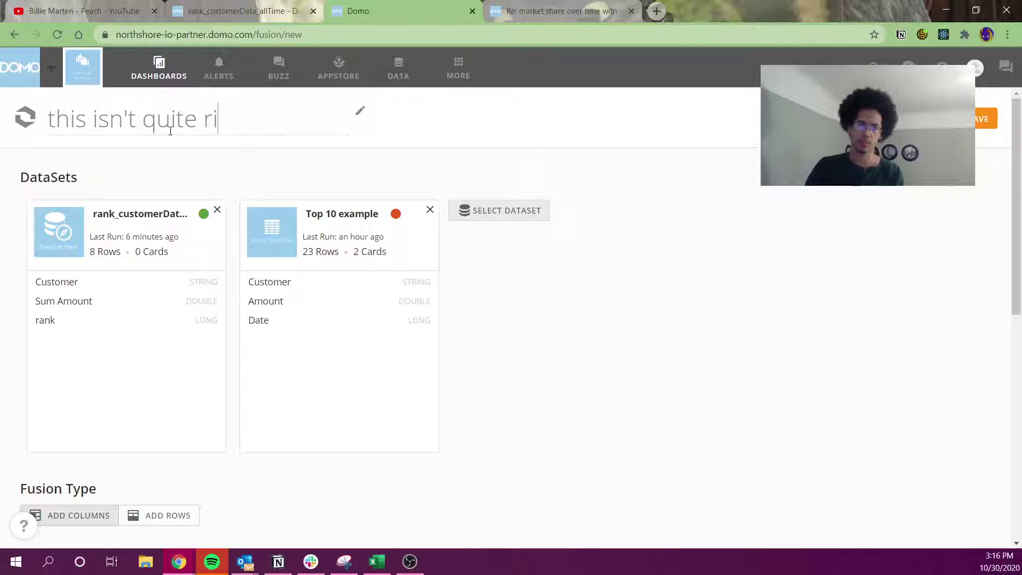
pyautogui.press('Right')
pyautogui.press('Right')
pyautogui.press('Right')
pyautogui.press('Right')
pyautogui.press('Right')
pyautogui.press('Right')
pyautogui.press('Delete')
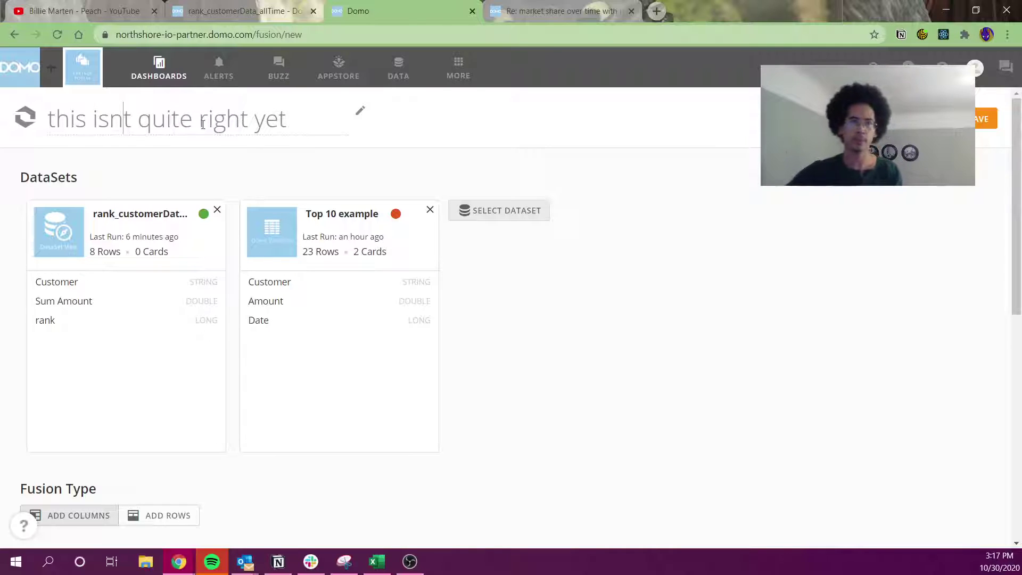
pyautogui.click(857, 198)
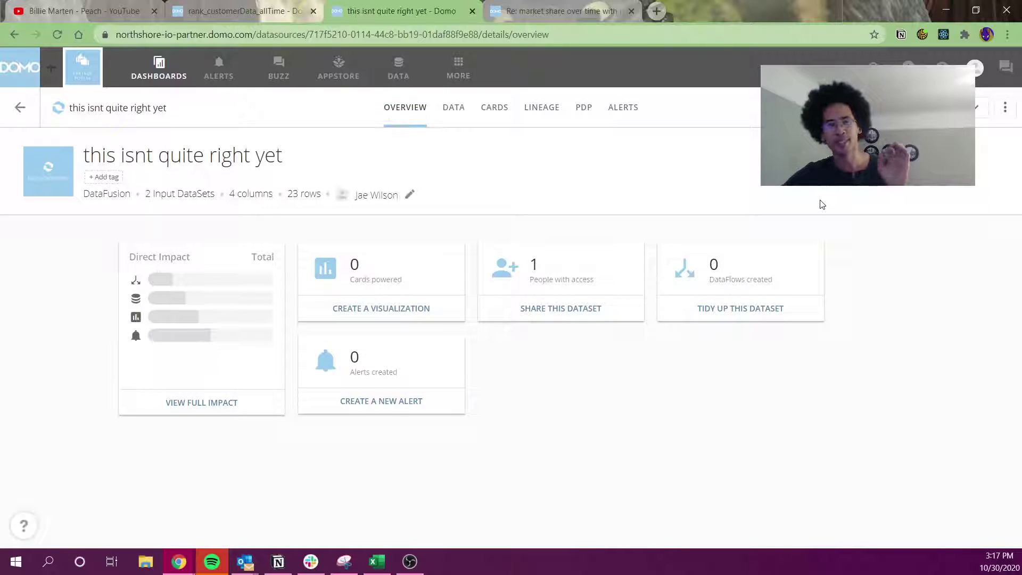
# Step: View the fused DataSet's rows, and create a new card from it using the Table chart type
pyautogui.click(451, 113)
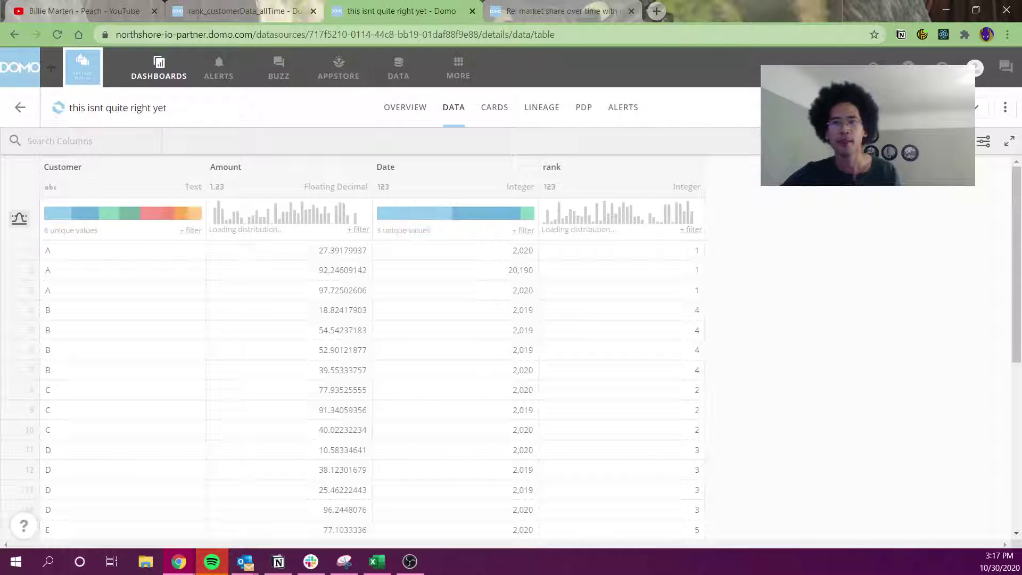
pyautogui.click(487, 110)
pyautogui.click(986, 170)
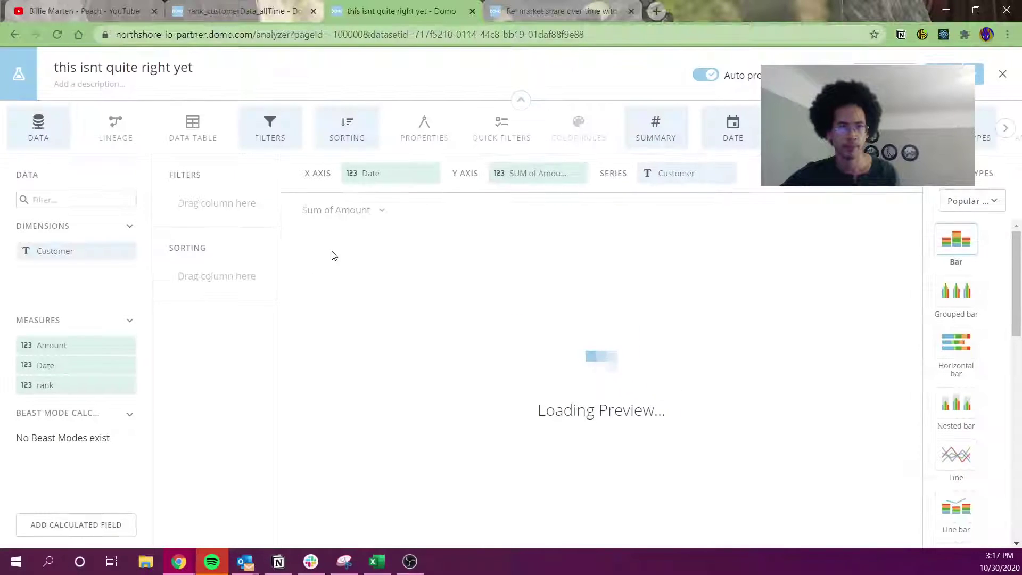
pyautogui.scroll(-1, 953, 387)
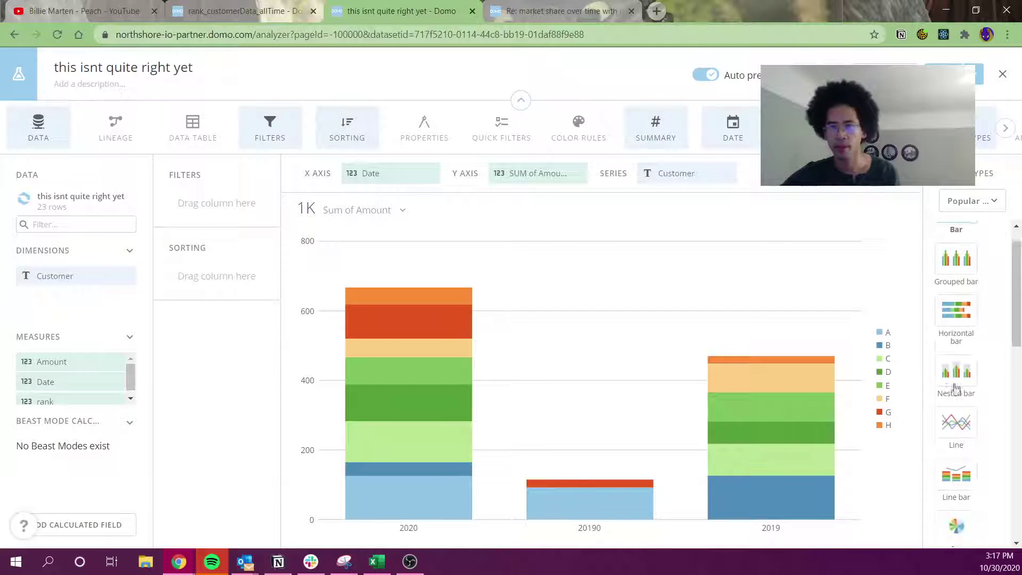
pyautogui.scroll(-6, 953, 387)
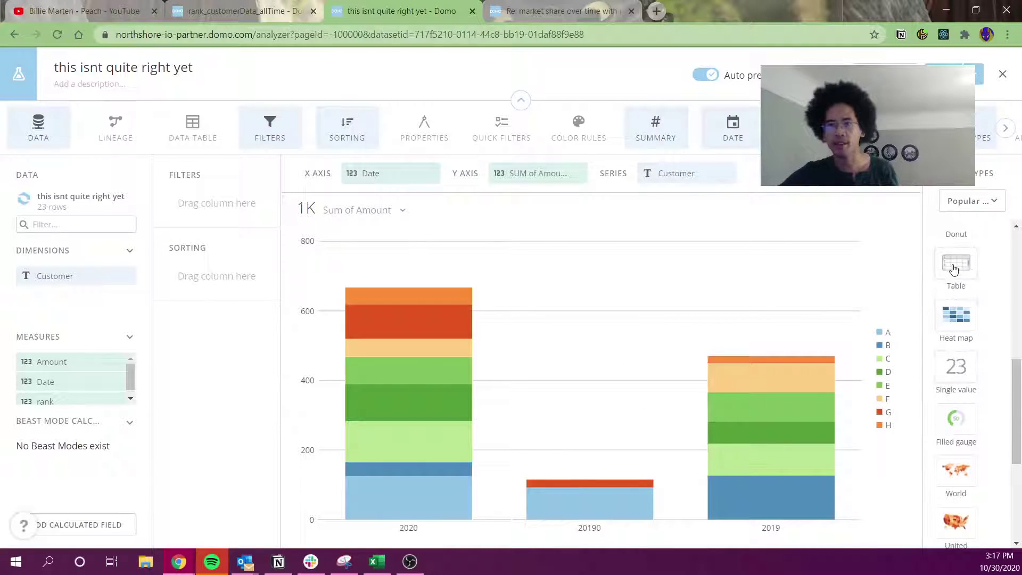
pyautogui.click(953, 270)
# Step: Create the calculated field customer_display with the formula case when rank <= 5 then `Customer` else 'other' end
pyautogui.click(95, 526)
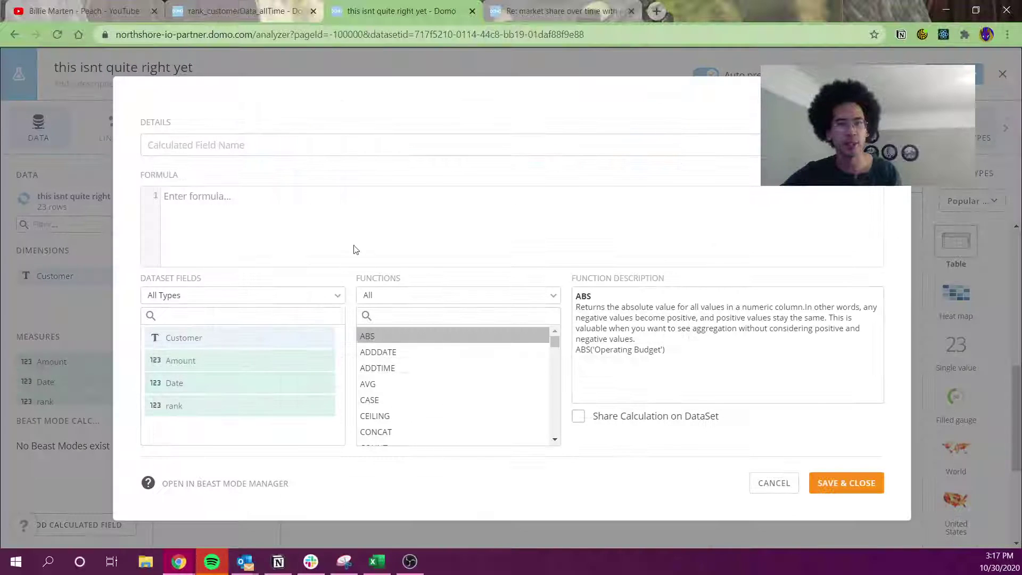
pyautogui.click(357, 250)
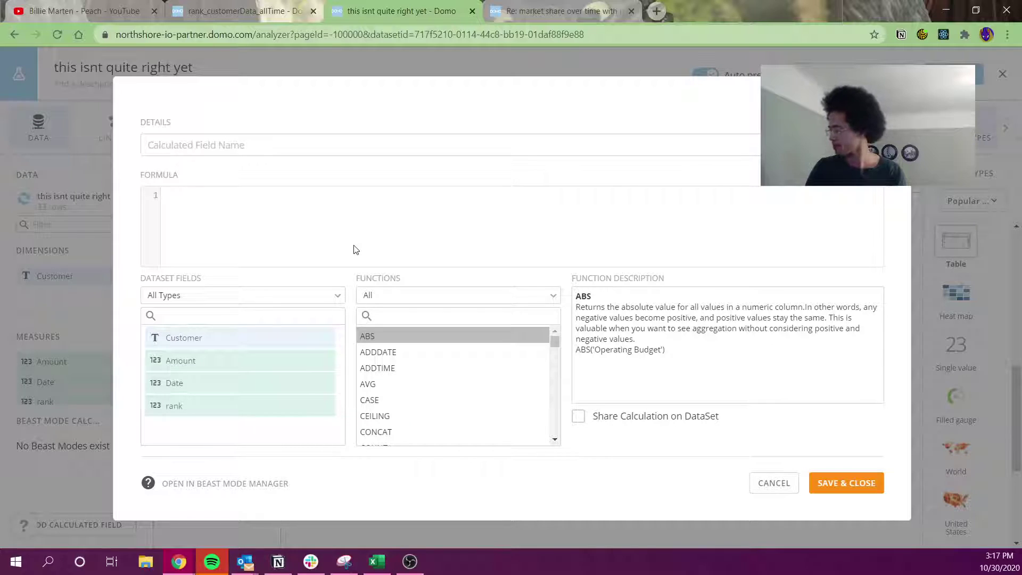
pyautogui.write('case wehn rank ')
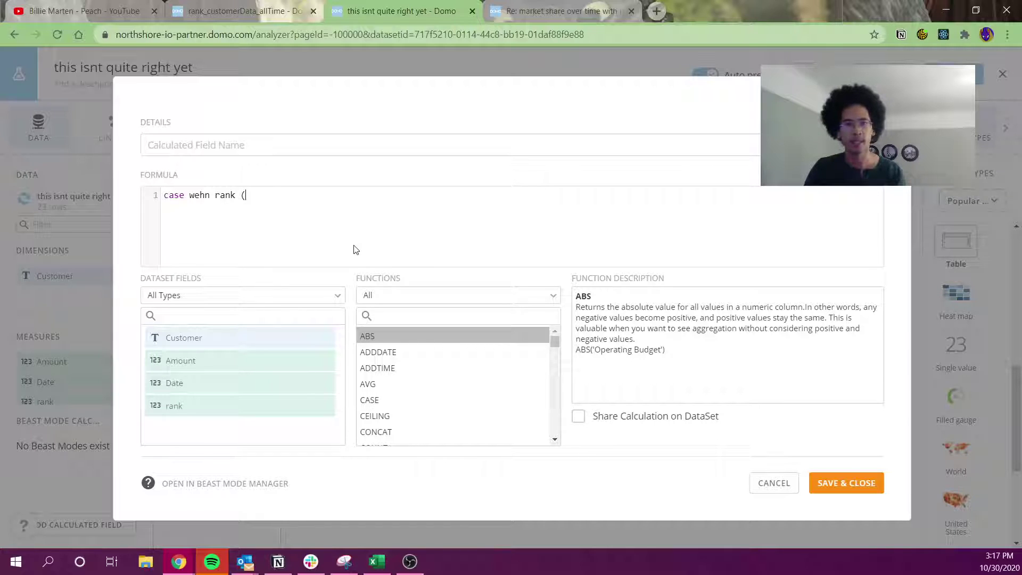
pyautogui.write("<= 5 then `Customer` else 'other' end")
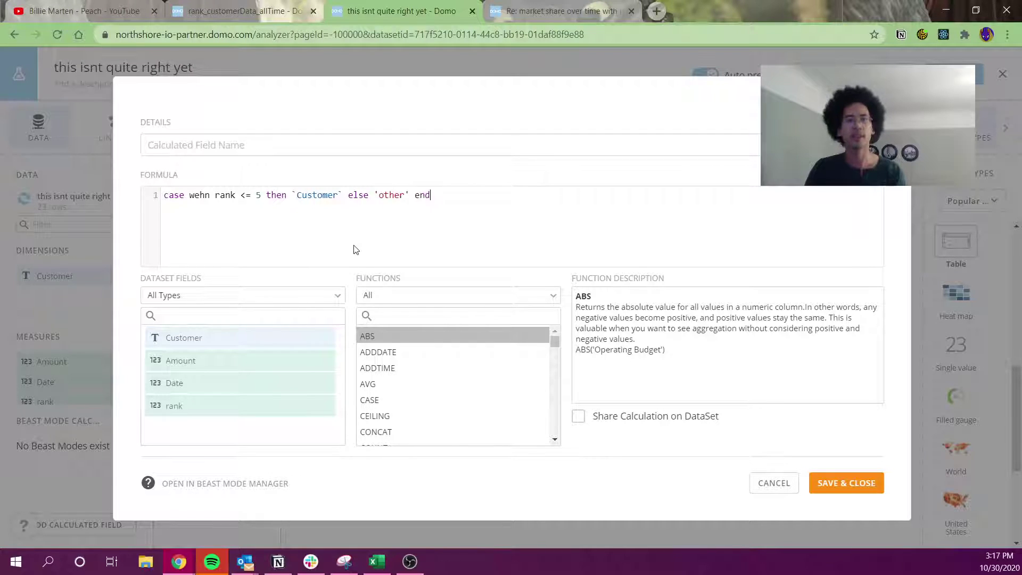
pyautogui.doubleClick(206, 200)
pyautogui.write('when')
pyautogui.click(194, 146)
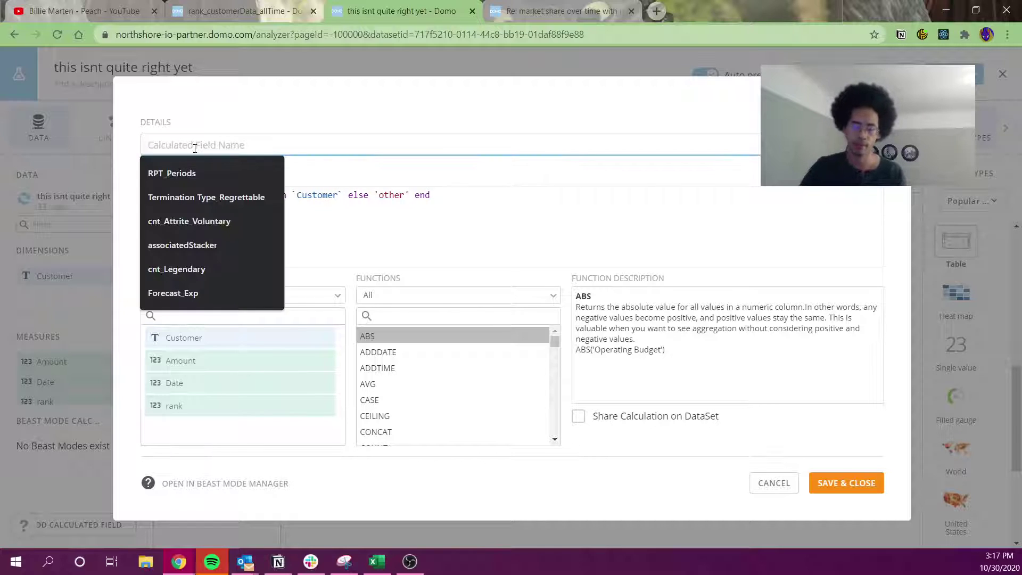
pyautogui.write('customer_display')
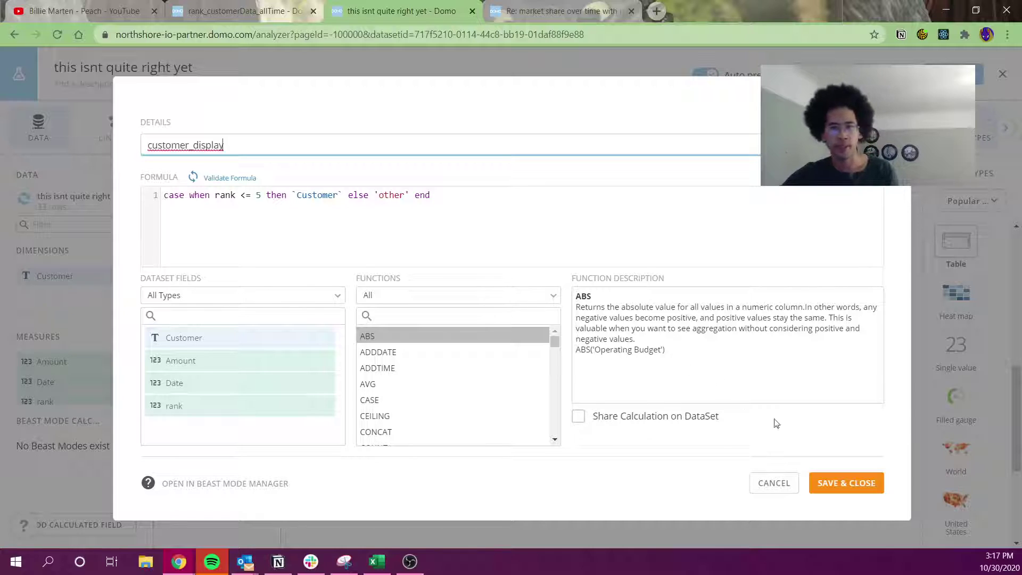
pyautogui.click(843, 484)
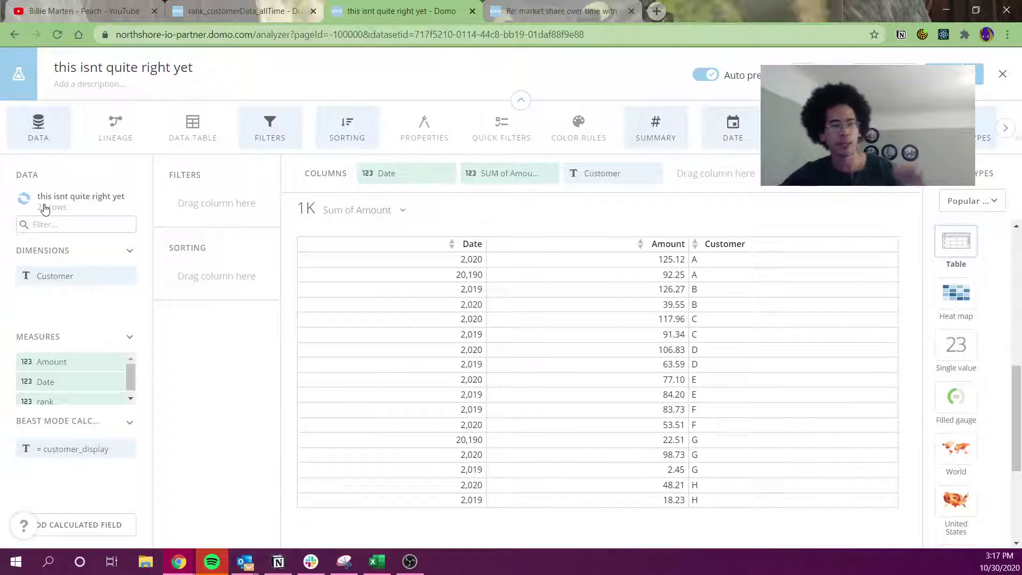
# Step: Add customer_display as the table's first column and remove the Customer column
pyautogui.moveTo(64, 449); pyautogui.dragTo(403, 164)
pyautogui.click(402, 165)
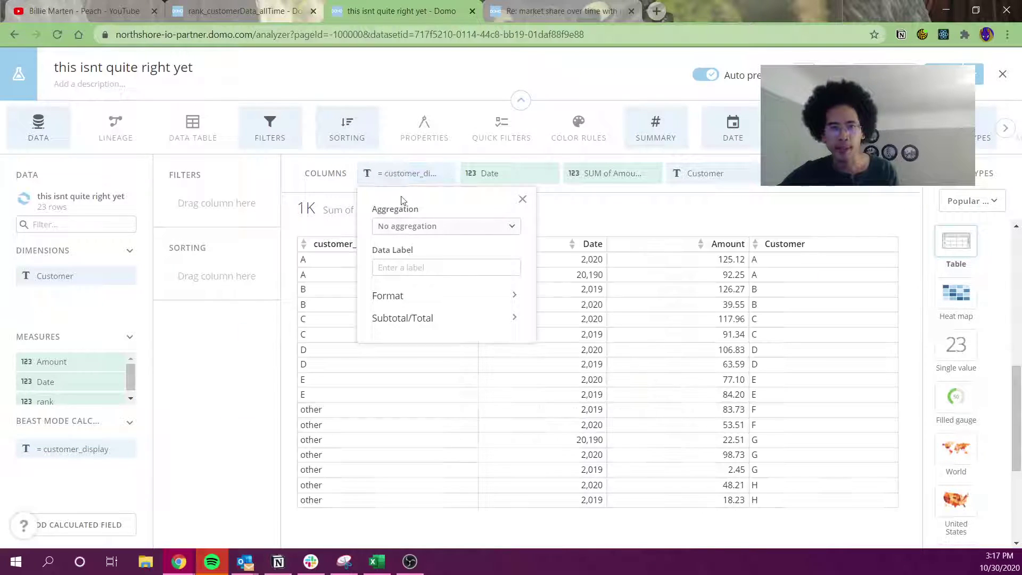
pyautogui.click(244, 461)
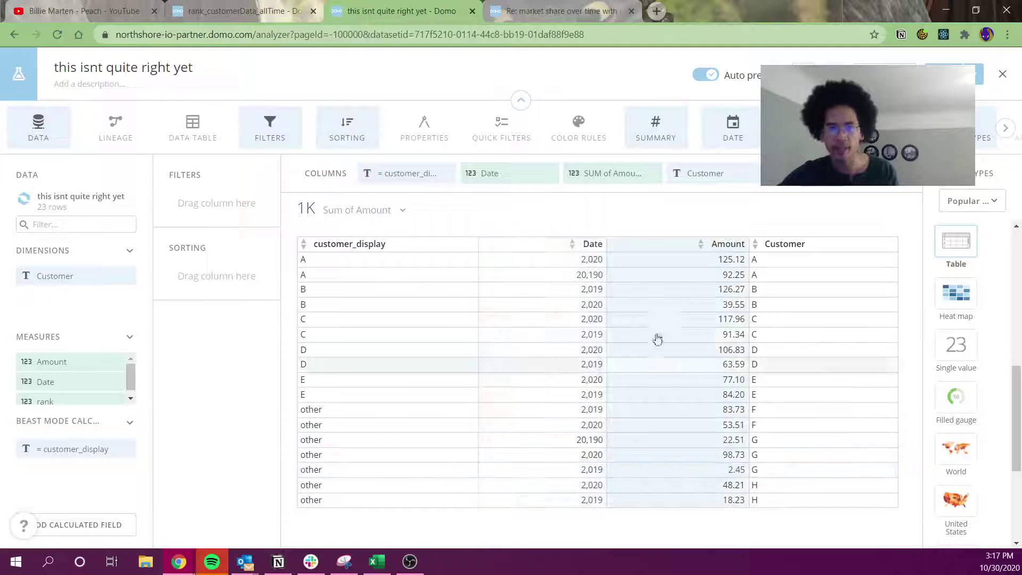
pyautogui.click(756, 174)
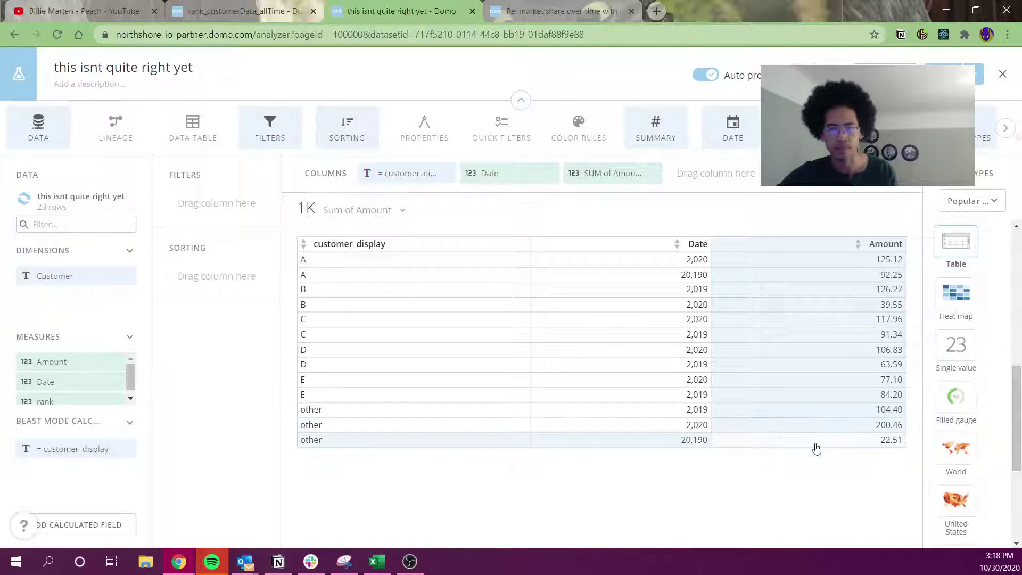
# Step: Try the Amount column with no aggregation, and return it to Sum
pyautogui.click(613, 173)
pyautogui.click(632, 228)
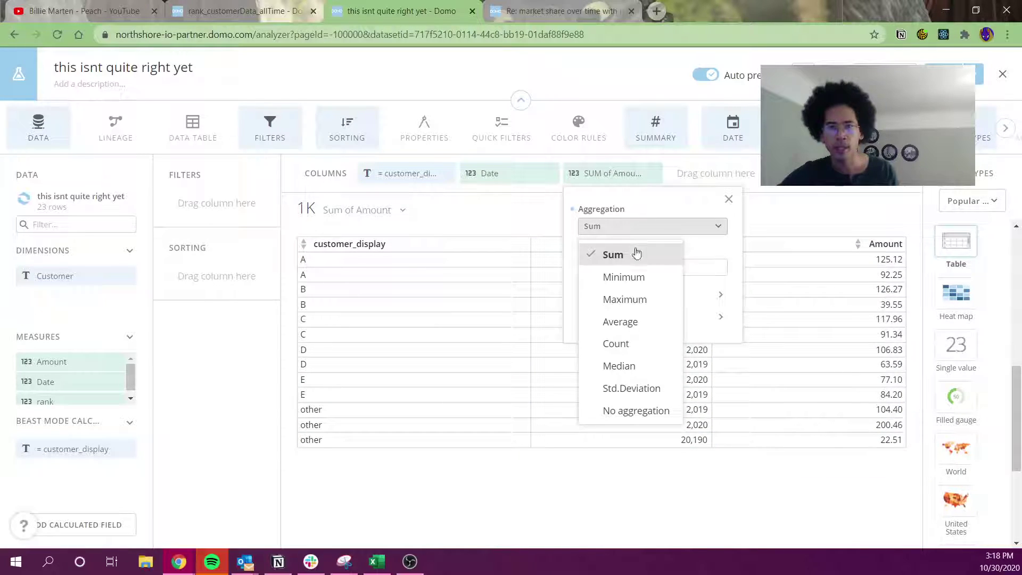
pyautogui.click(638, 409)
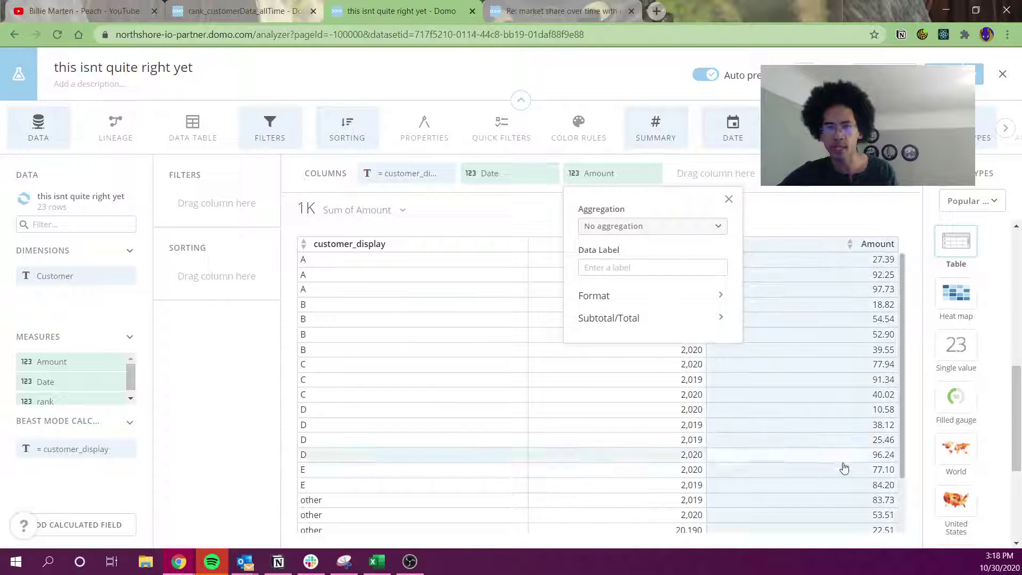
pyautogui.click(671, 226)
pyautogui.click(649, 256)
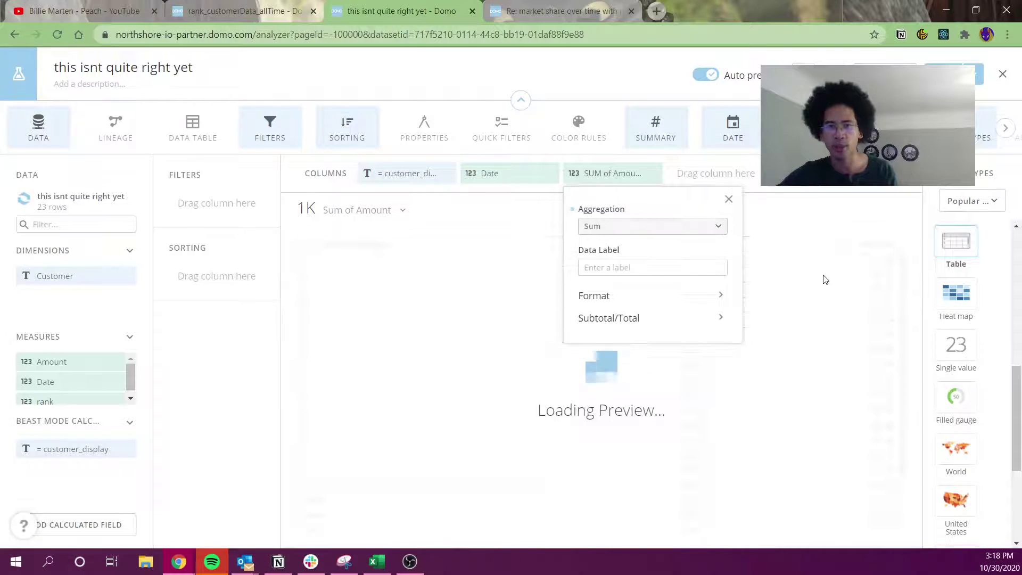
pyautogui.click(838, 207)
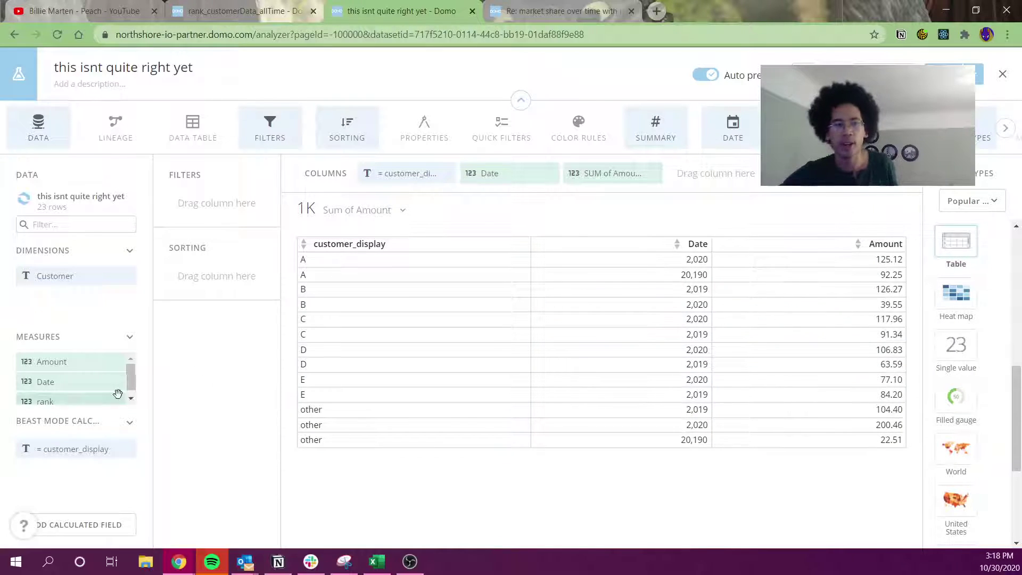
# Step: Add the rank column to the table between customer_display and Date
pyautogui.moveTo(92, 400); pyautogui.dragTo(502, 172)
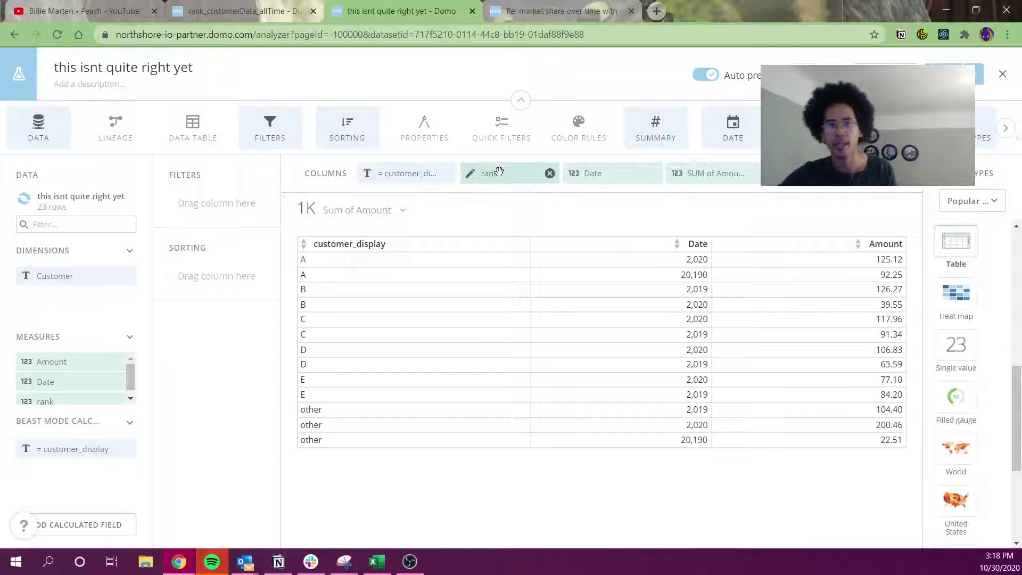
pyautogui.click(212, 414)
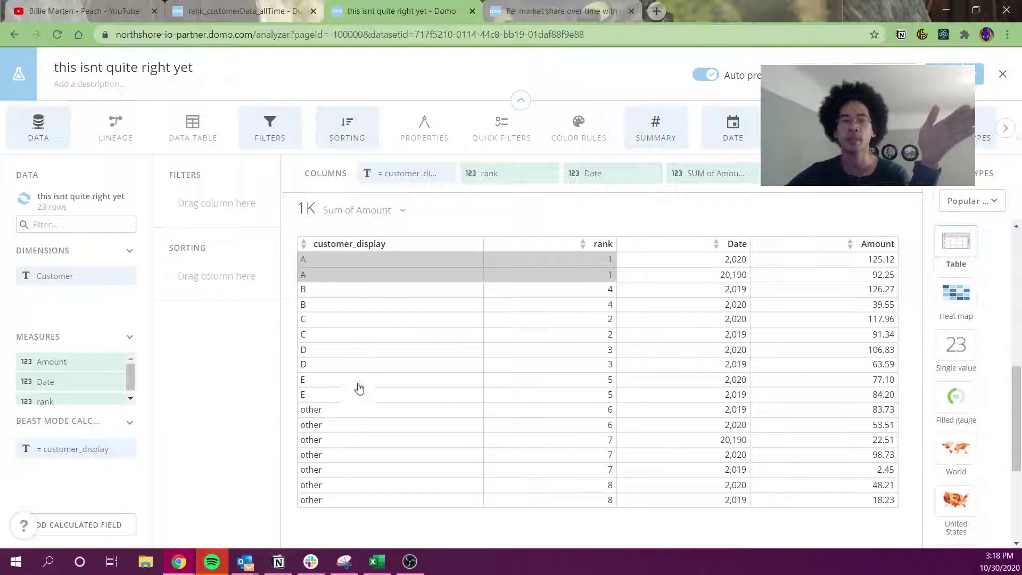
# Step: Filter the table to rows whose Date equals 2019
pyautogui.moveTo(527, 178)
pyautogui.moveTo(597, 174); pyautogui.dragTo(202, 203)
pyautogui.click(335, 283)
pyautogui.write('20190')
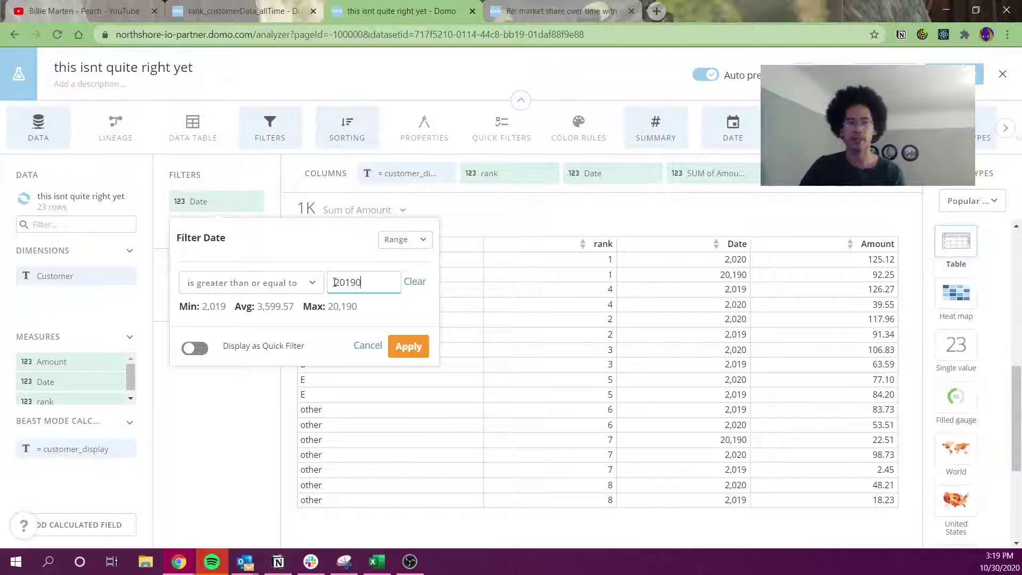
pyautogui.click(274, 283)
pyautogui.click(238, 428)
pyautogui.click(406, 347)
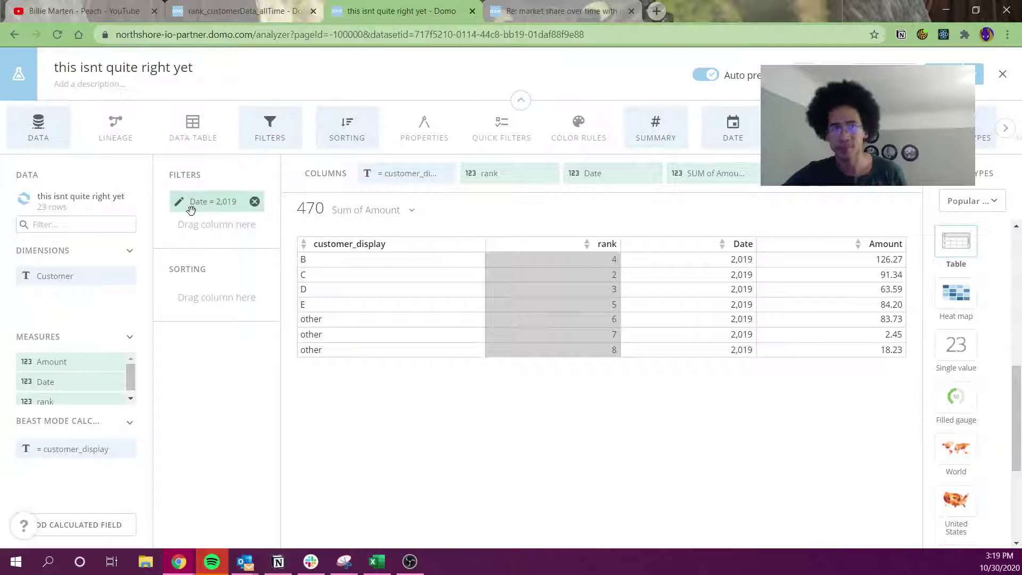
# Step: Return to the rank_customerData_allTime analyzer and leave it without saving its changes
pyautogui.click(244, 11)
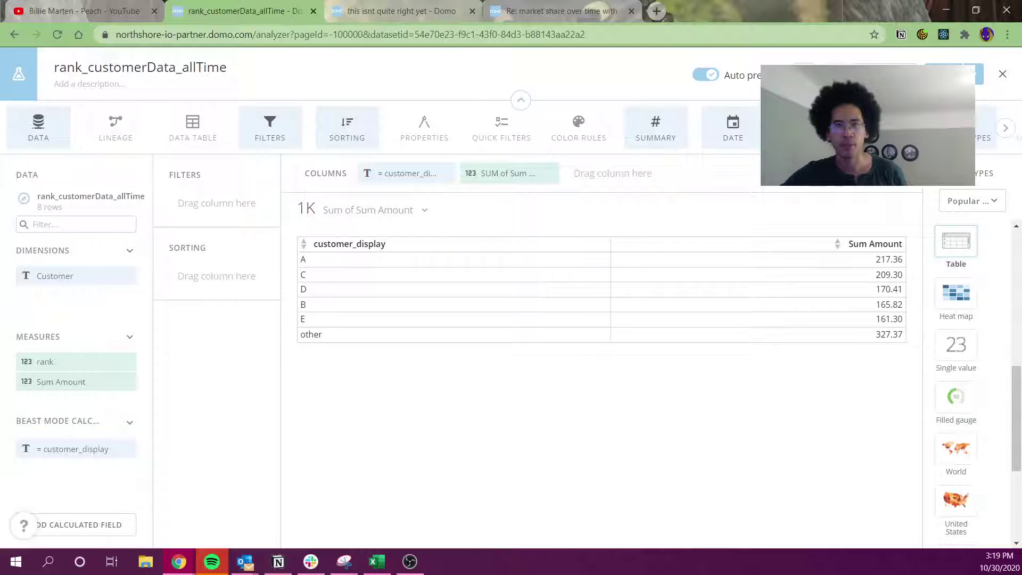
pyautogui.click(1001, 79)
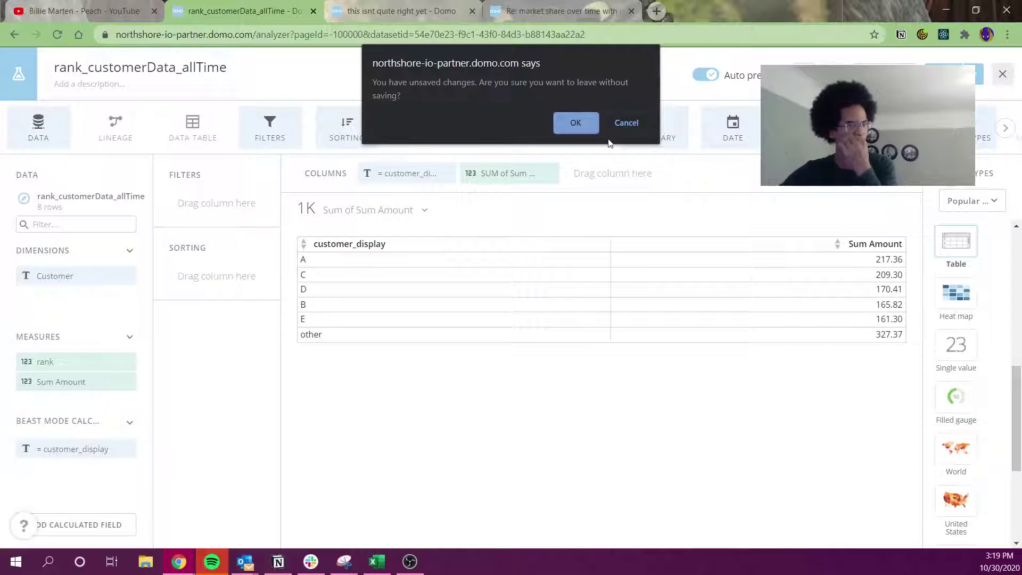
pyautogui.click(575, 123)
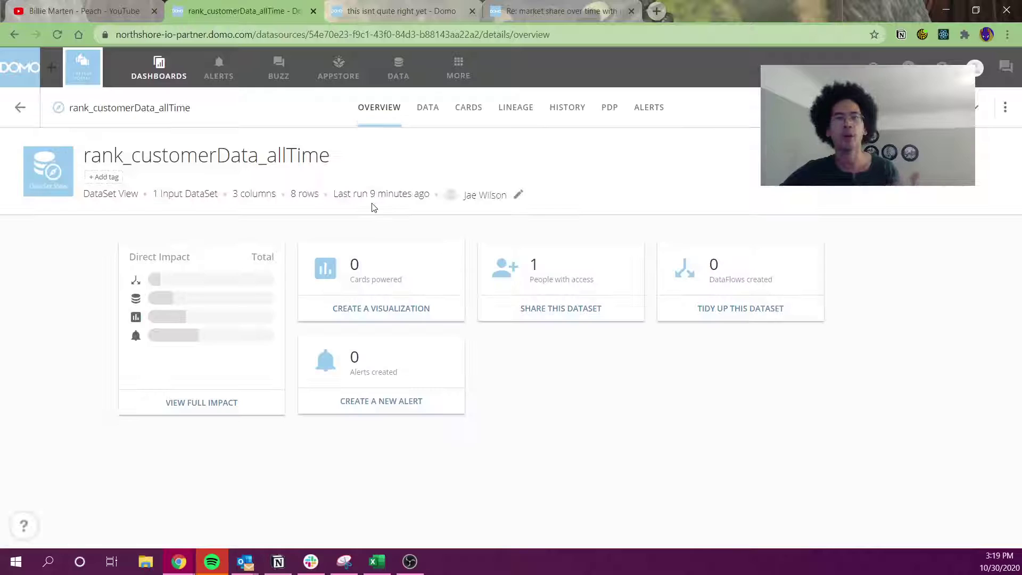
# Step: Open the Top 10 example dataset from the dataset list and create a new view of it
pyautogui.click(404, 77)
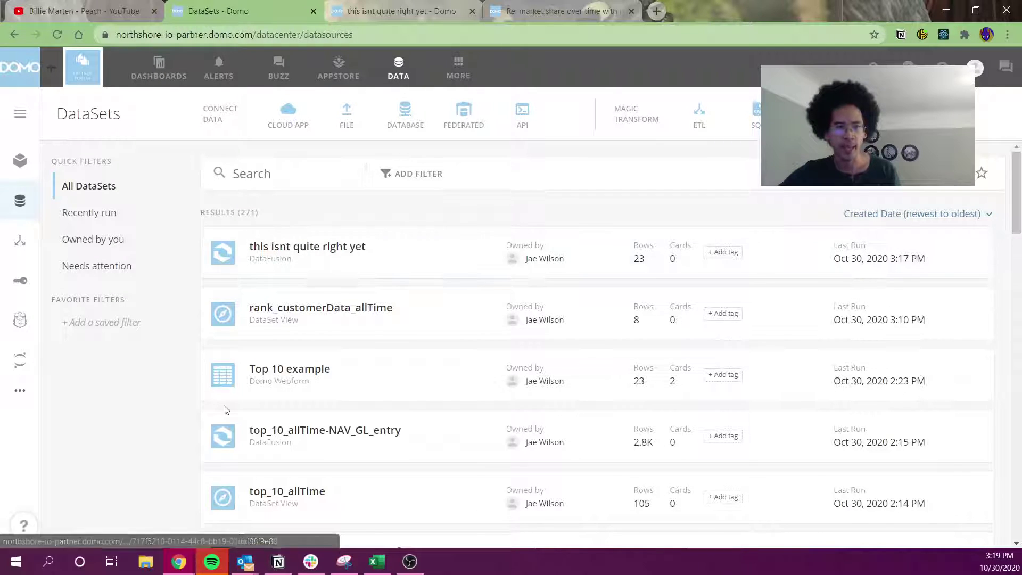
pyautogui.click(330, 384)
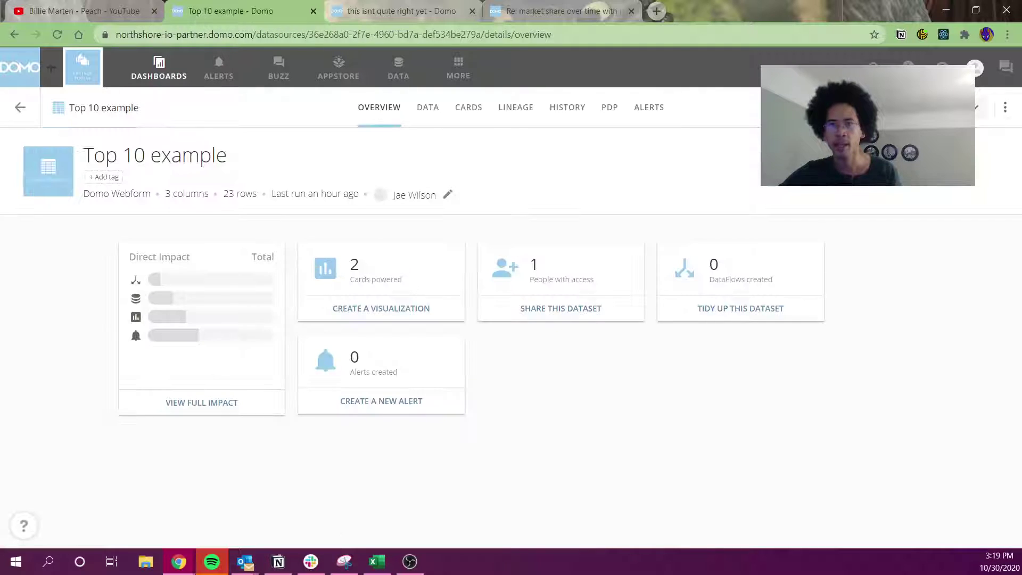
pyautogui.click(976, 107)
pyautogui.click(869, 186)
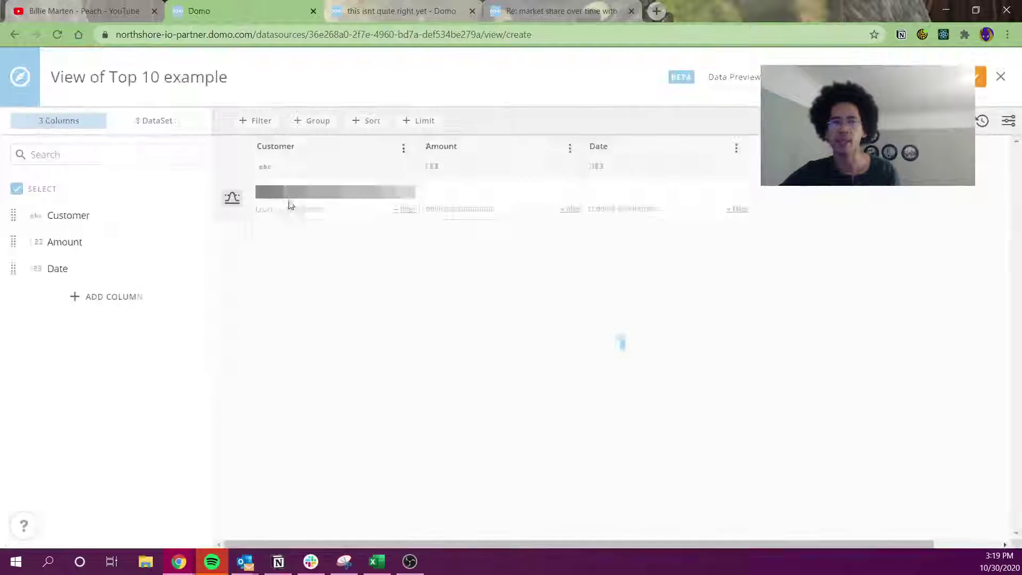
# Step: Group the view by Customer and Date, aggregating Amount as a Sum
pyautogui.click(259, 121)
pyautogui.click(318, 121)
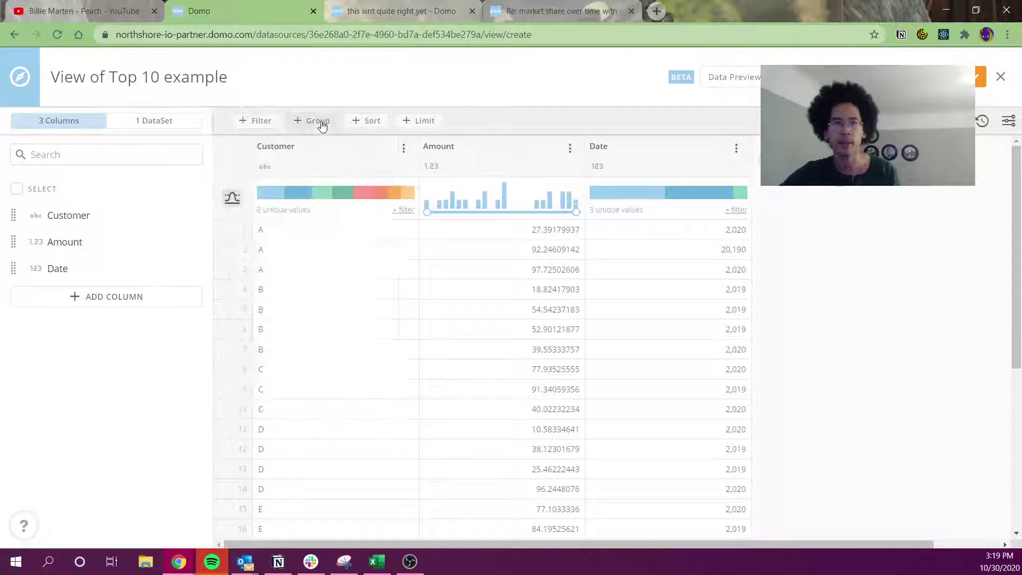
pyautogui.moveTo(372, 212); pyautogui.dragTo(532, 198)
pyautogui.moveTo(355, 228); pyautogui.dragTo(559, 311)
pyautogui.moveTo(367, 261); pyautogui.dragTo(537, 227)
pyautogui.click(680, 309)
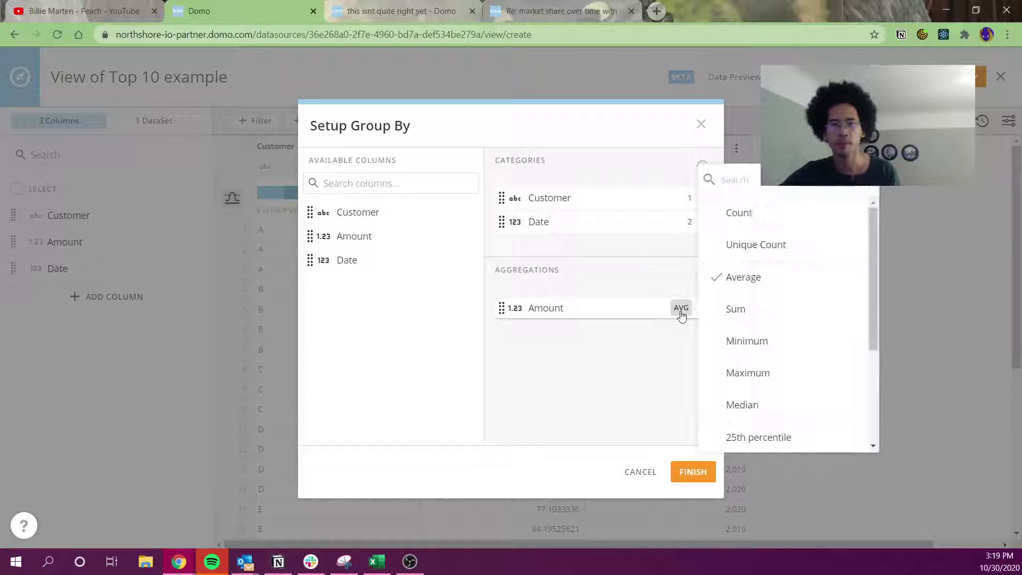
pyautogui.click(737, 306)
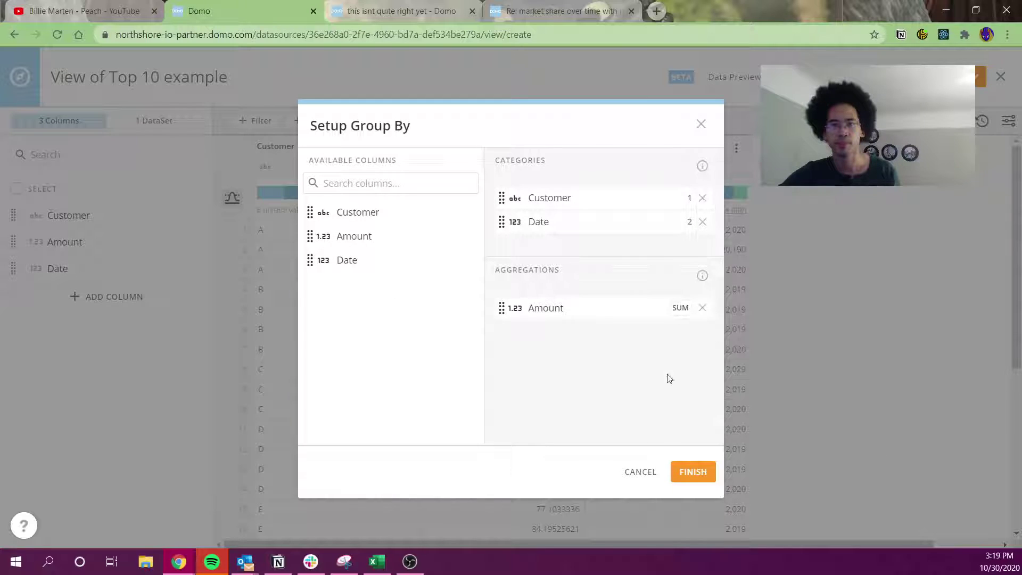
pyautogui.click(702, 479)
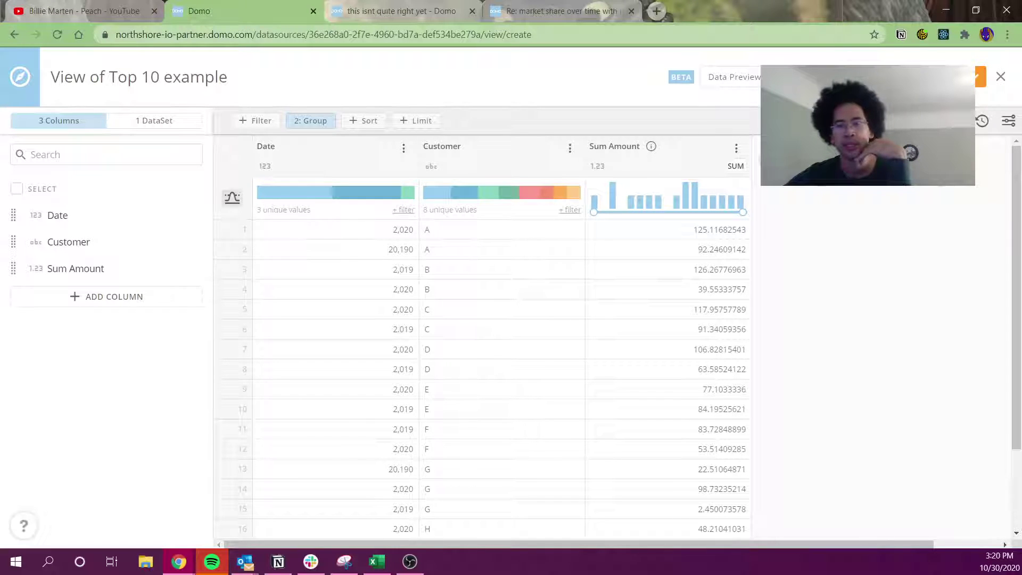
# Step: Add a calculated column to the view and name it rank_2020
pyautogui.click(956, 121)
pyautogui.click(820, 202)
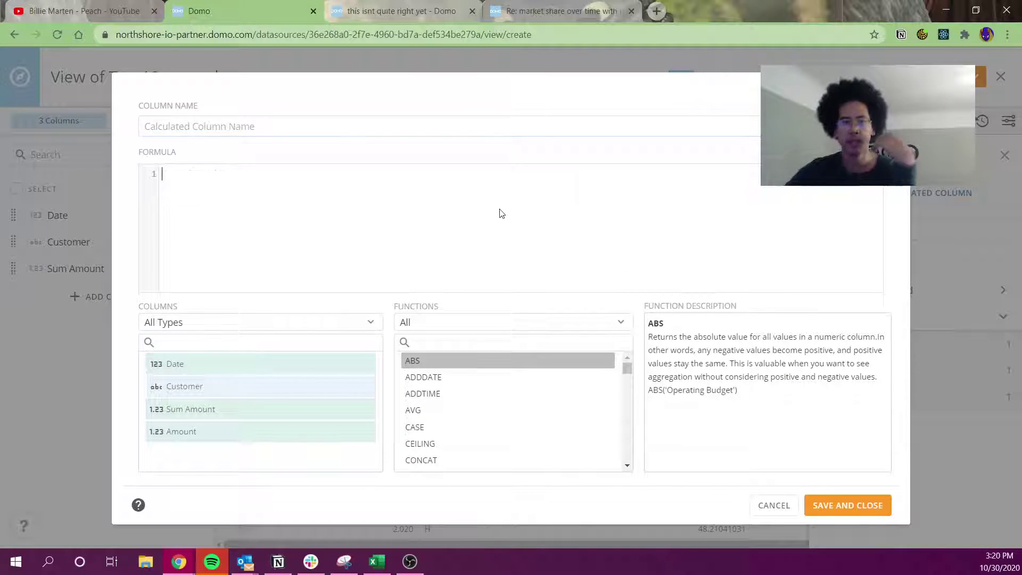
pyautogui.write('ca')
pyautogui.press('BackSpace')
pyautogui.press('BackSpace')
pyautogui.write('su')
pyautogui.press('BackSpace')
pyautogui.press('BackSpace')
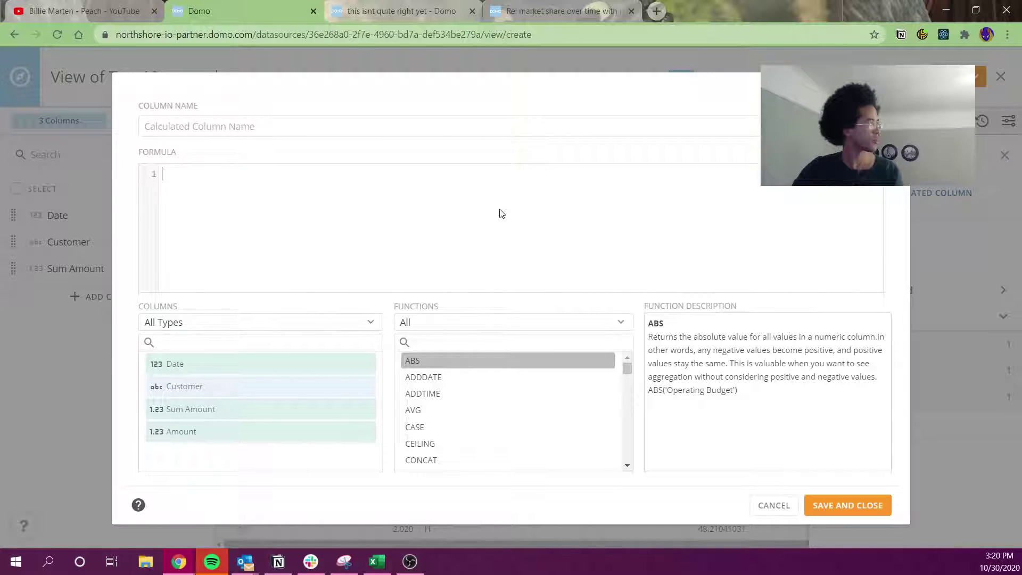
pyautogui.click(448, 128)
pyautogui.write('bes')
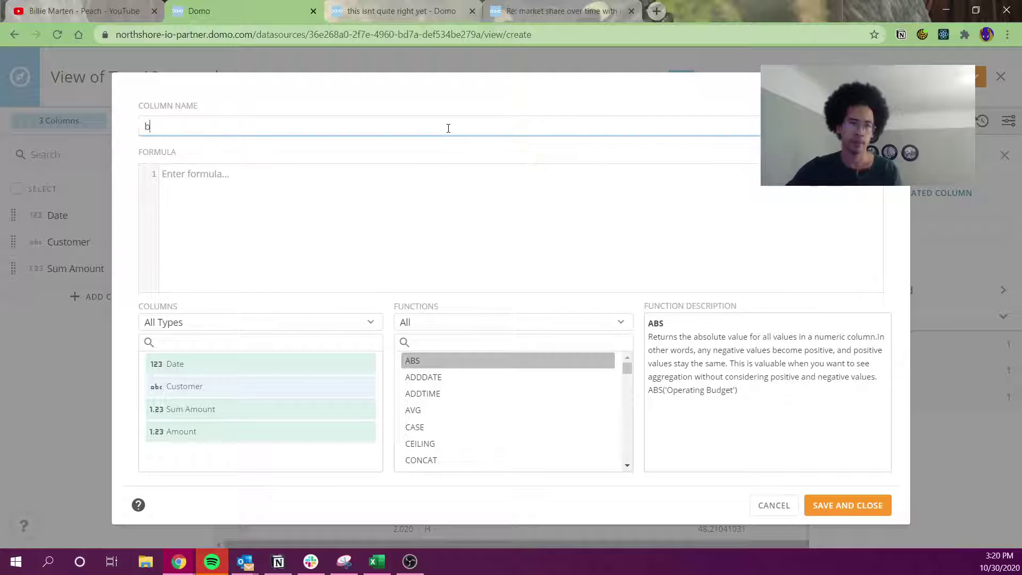
pyautogui.press('BackSpace')
pyautogui.press('BackSpace')
pyautogui.press('BackSpace')
pyautogui.write('rank_2020')
pyautogui.press('Tab')
# Step: Write a rank() over formula for the column, ordered by sum(`Amount`) desc
pyautogui.write('case when')
pyautogui.press('BackSpace')
pyautogui.press('BackSpace')
pyautogui.press('BackSpace')
pyautogui.press('BackSpace')
pyautogui.press('BackSpace')
pyautogui.press('BackSpace')
pyautogui.press('BackSpace')
pyautogui.press('BackSpace')
pyautogui.press('BackSpace')
pyautogui.write('rank')
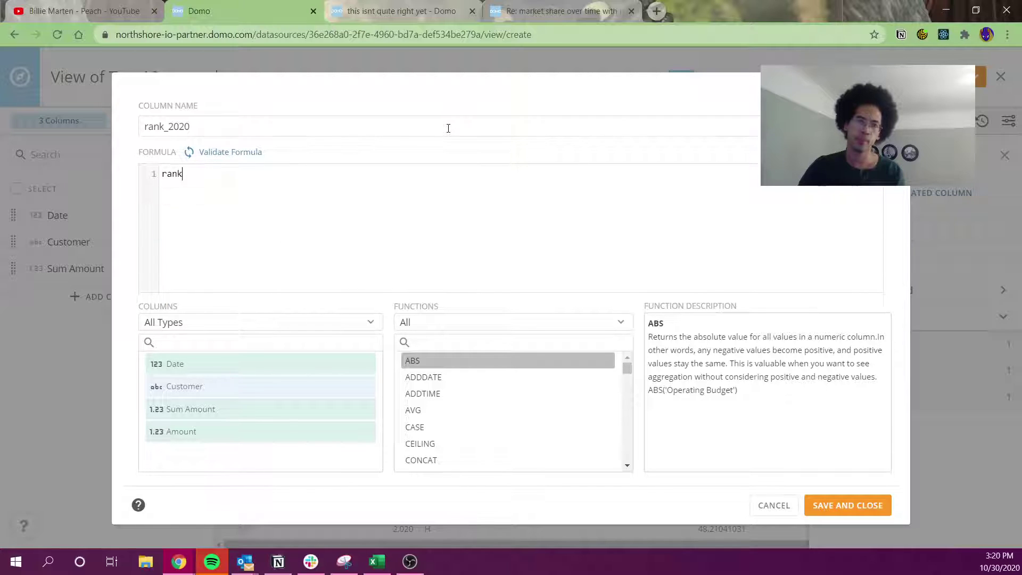
pyautogui.write('() over(')
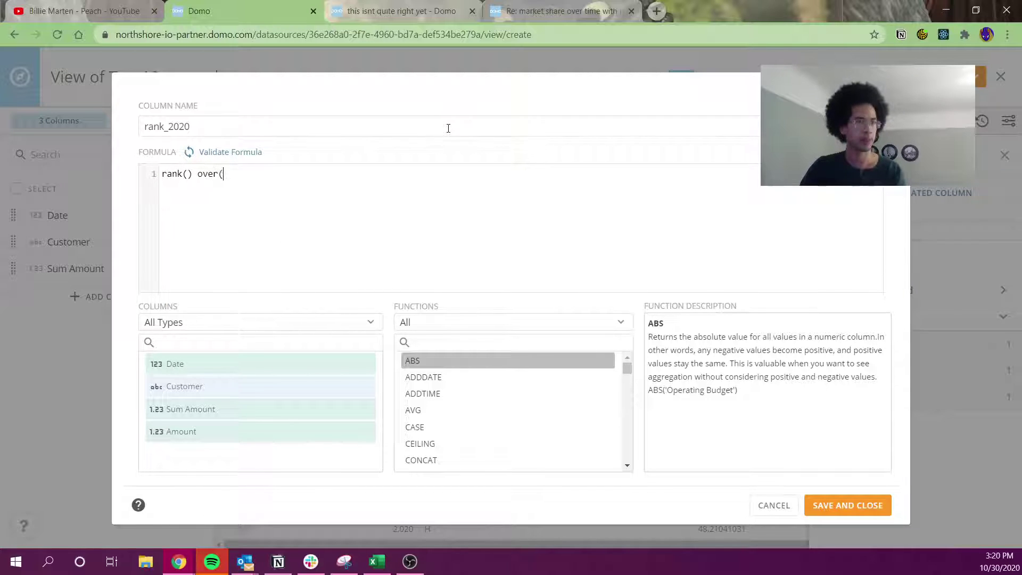
pyautogui.write(' order by (')
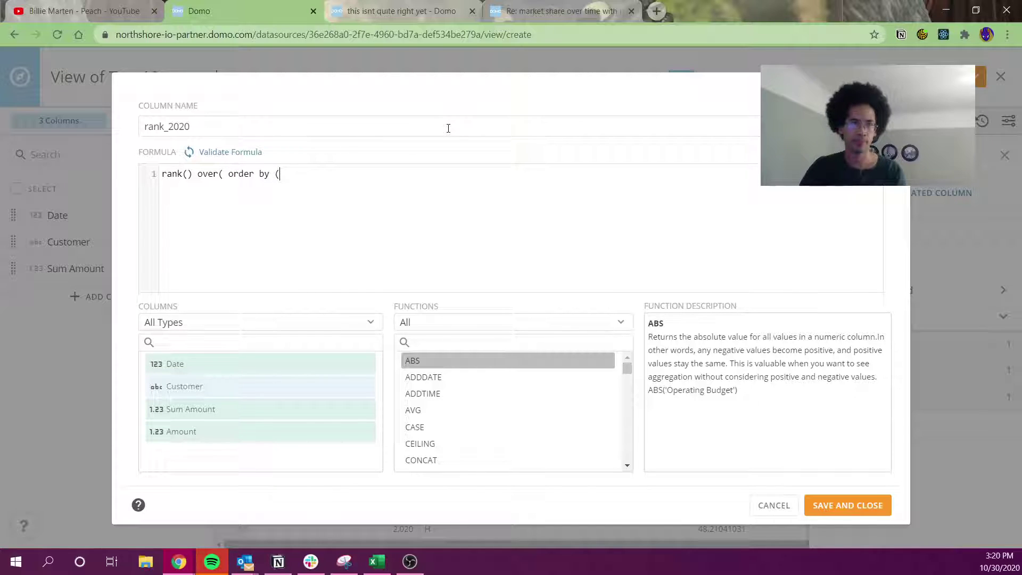
pyautogui.press('BackSpace')
pyautogui.write('sum(am')
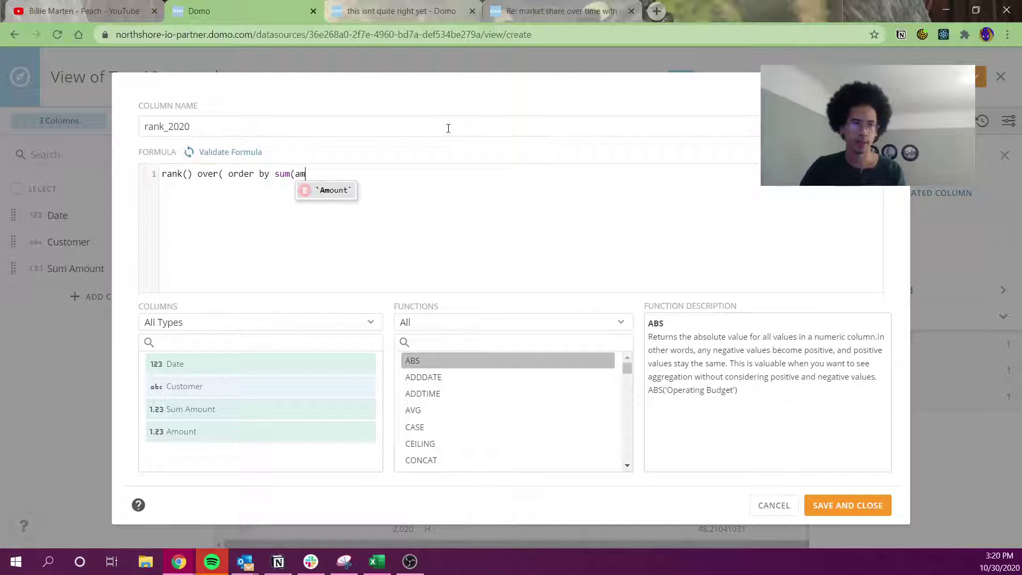
pyautogui.press('Return')
pyautogui.write(') desc)')
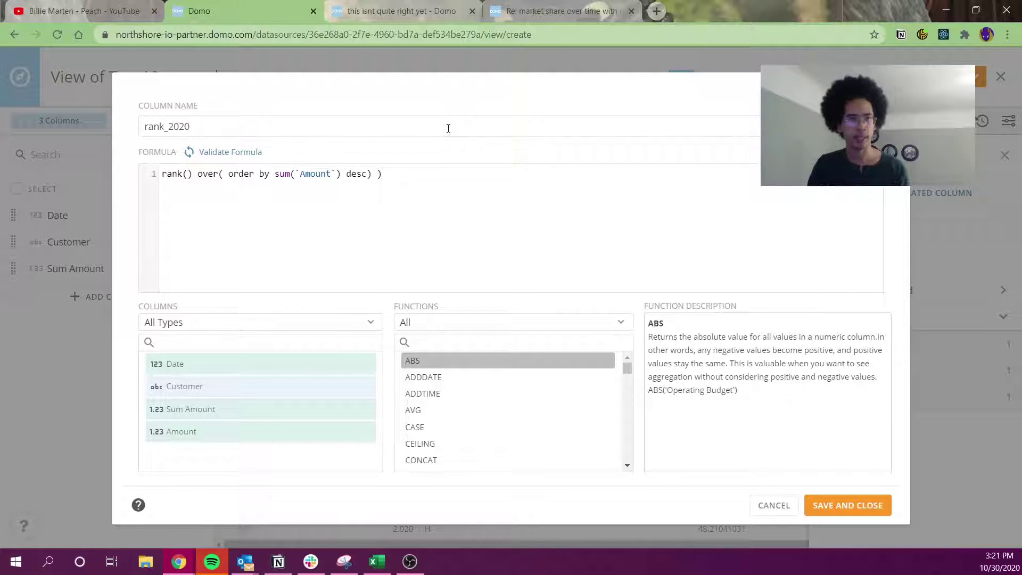
# Step: Begin a condition inside the sum, before Amount, with case when `Date` =
pyautogui.write('case when ')
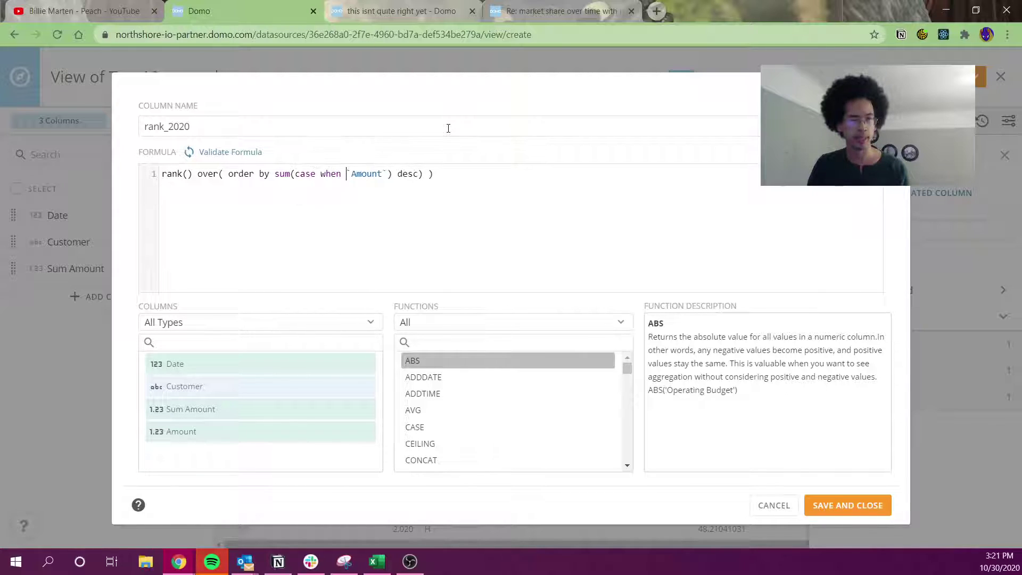
pyautogui.write('year')
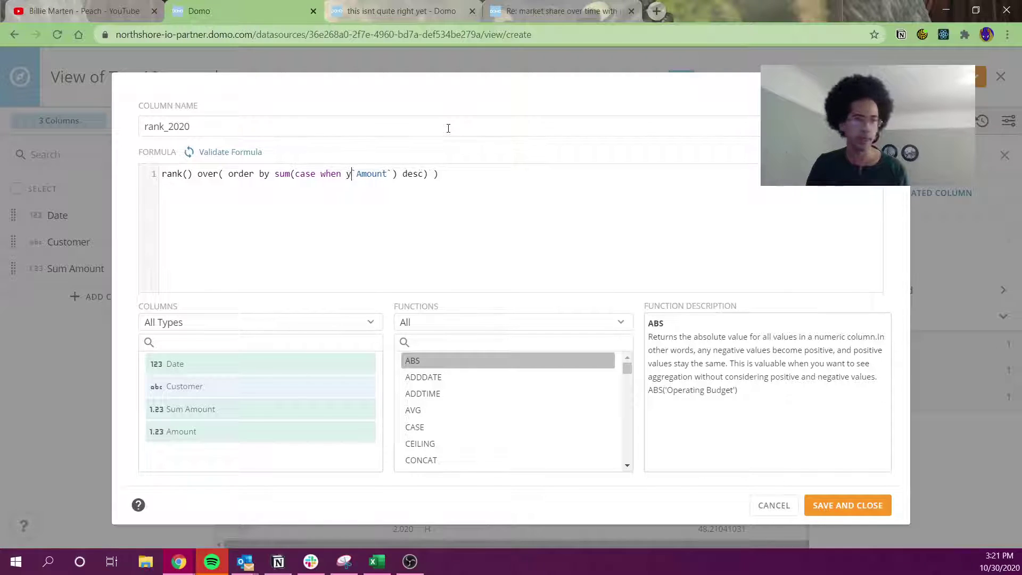
pyautogui.press('BackSpace')
pyautogui.press('BackSpace')
pyautogui.press('BackSpace')
pyautogui.press('BackSpace')
pyautogui.write('date')
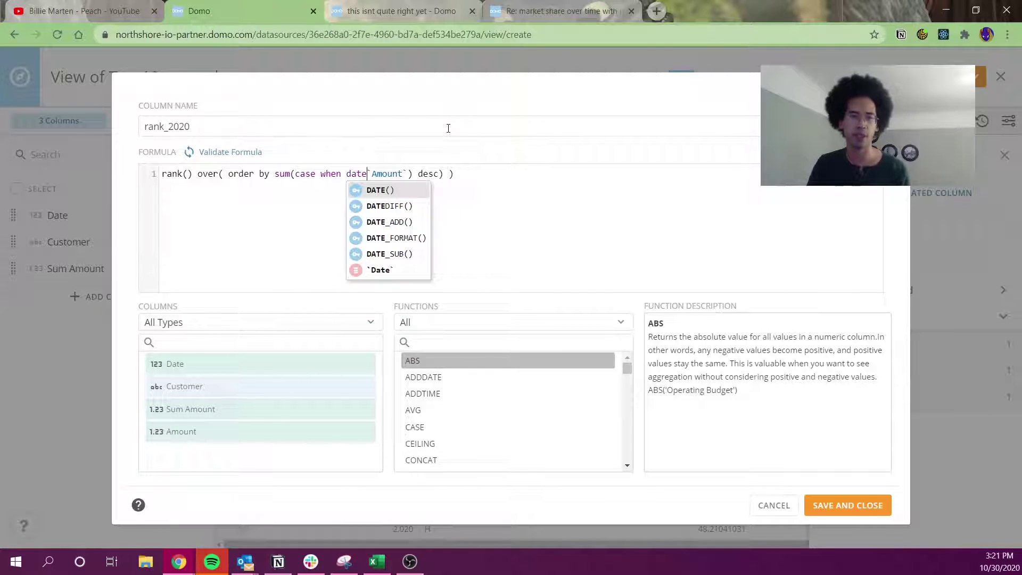
pyautogui.press('Down')
pyautogui.press('Down')
pyautogui.press('Down')
pyautogui.press('Down')
pyautogui.press('Down')
pyautogui.press('Return')
pyautogui.write('= ')
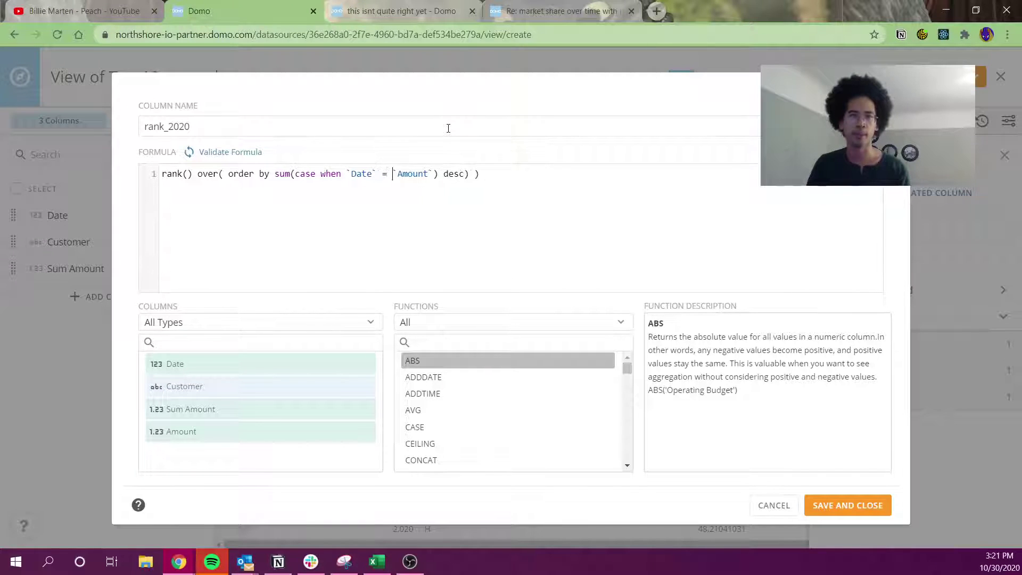
# Step: Complete the condition inside the sum with year(now()) then `Amount` else 0 end
pyautogui.write('year(today')
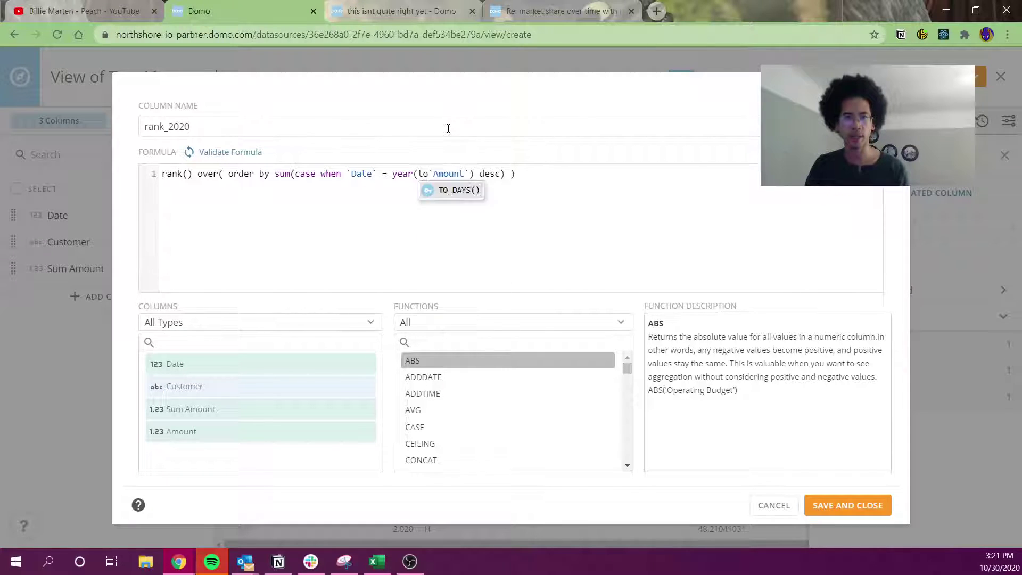
pyautogui.press('BackSpace')
pyautogui.press('BackSpace')
pyautogui.press('BackSpace')
pyautogui.press('BackSpace')
pyautogui.press('BackSpace')
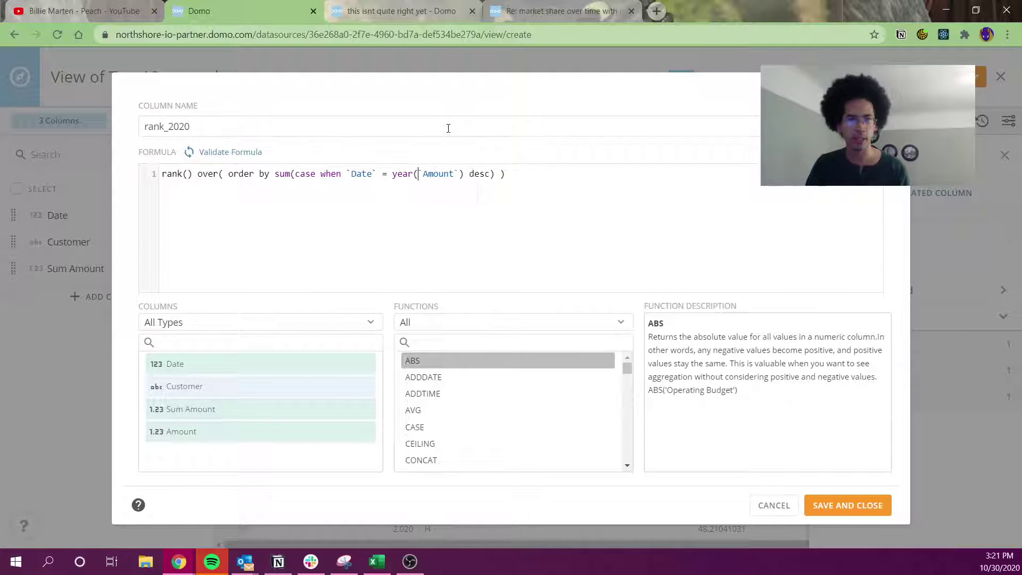
pyautogui.write('now()) ')
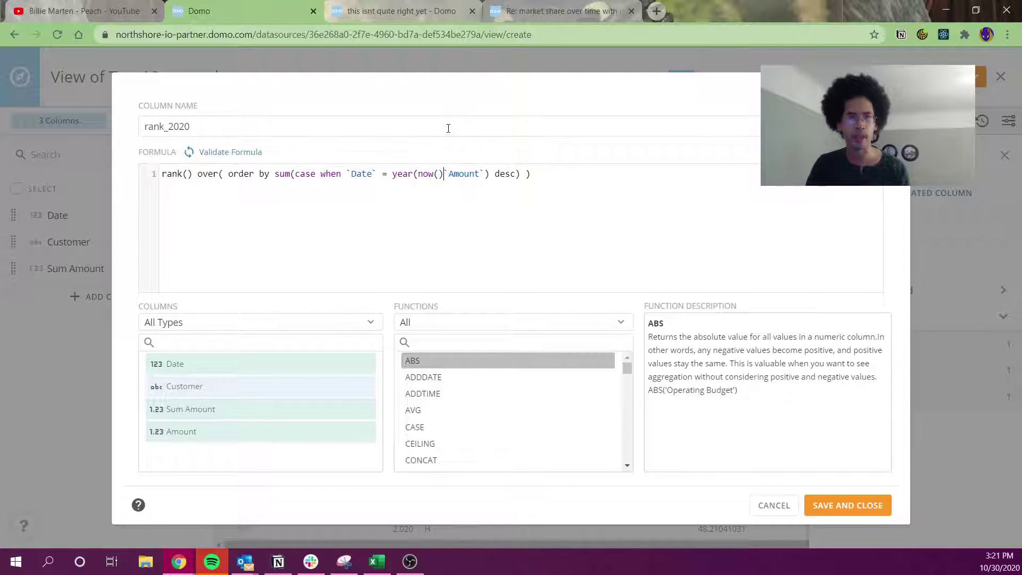
pyautogui.write('then `Amount`')
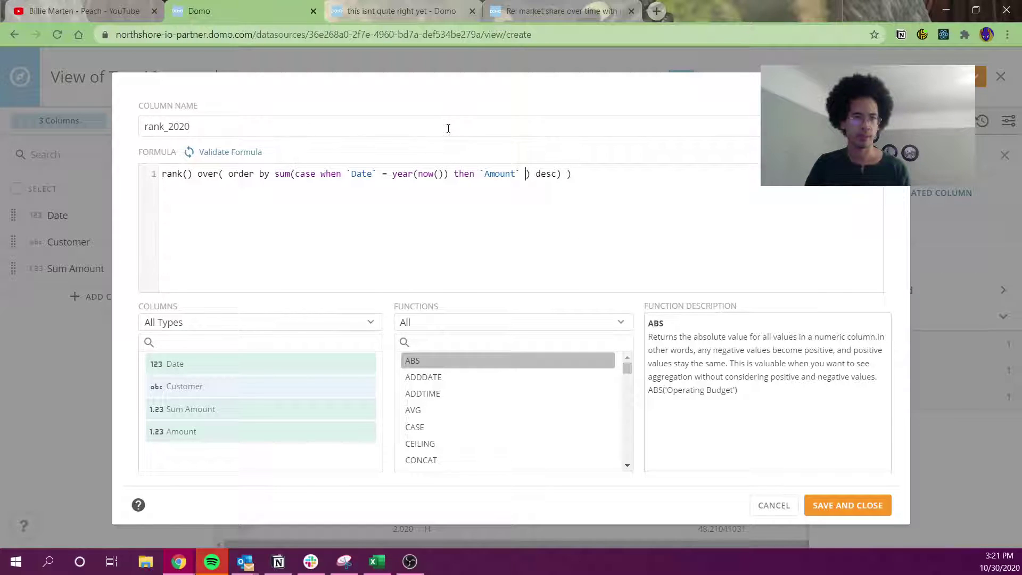
pyautogui.write(' else 0 end')
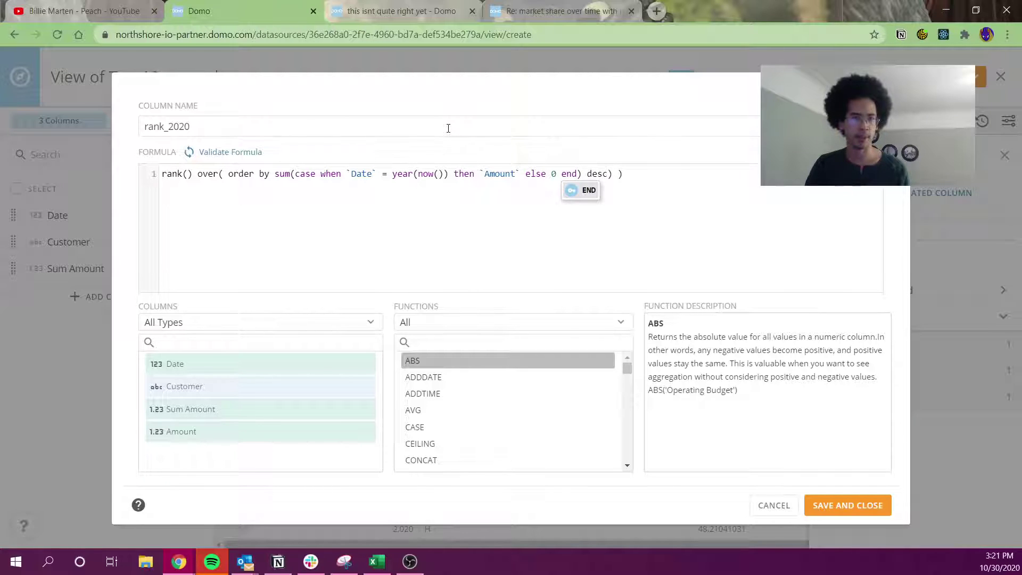
# Step: Validate the formula and search the function list for year and now
pyautogui.click(229, 152)
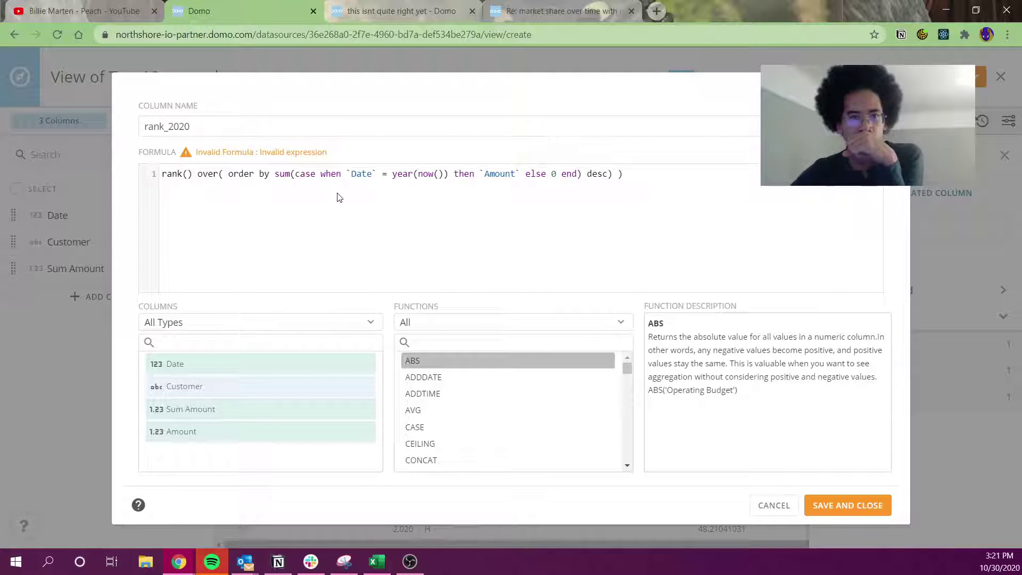
pyautogui.click(434, 338)
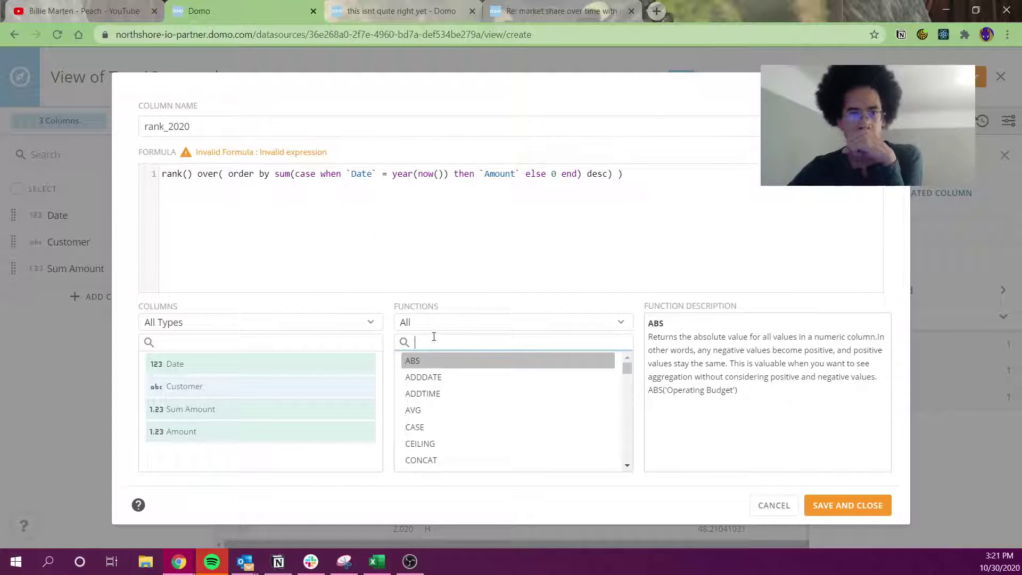
pyautogui.write('year')
pyautogui.press('BackSpace')
pyautogui.press('BackSpace')
pyautogui.write('now')
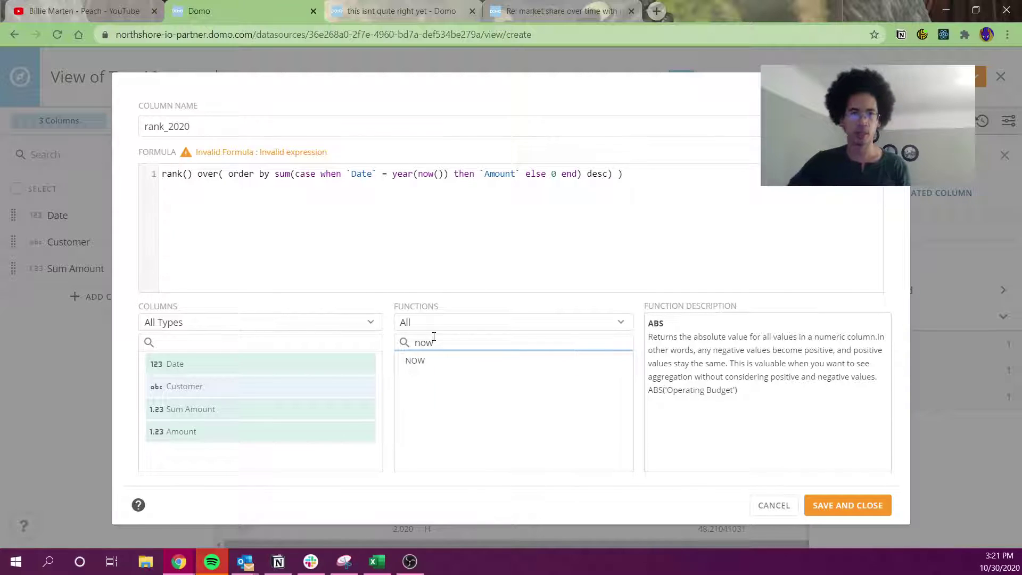
# Step: Add spaces around now() and remove the formula's extra closing parenthesis, validating and saving the rank_2020 column
pyautogui.click(444, 171)
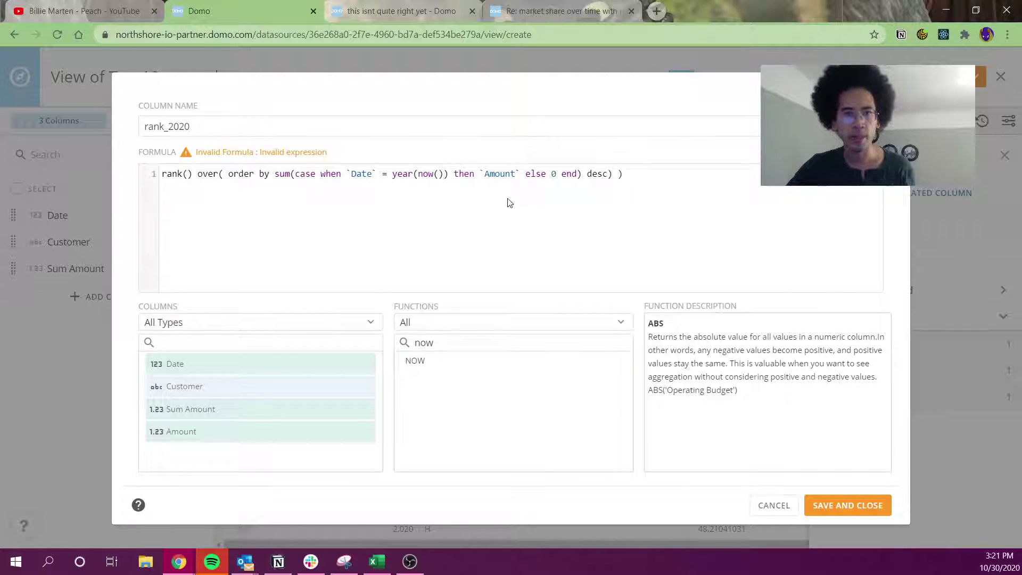
pyautogui.click(422, 175)
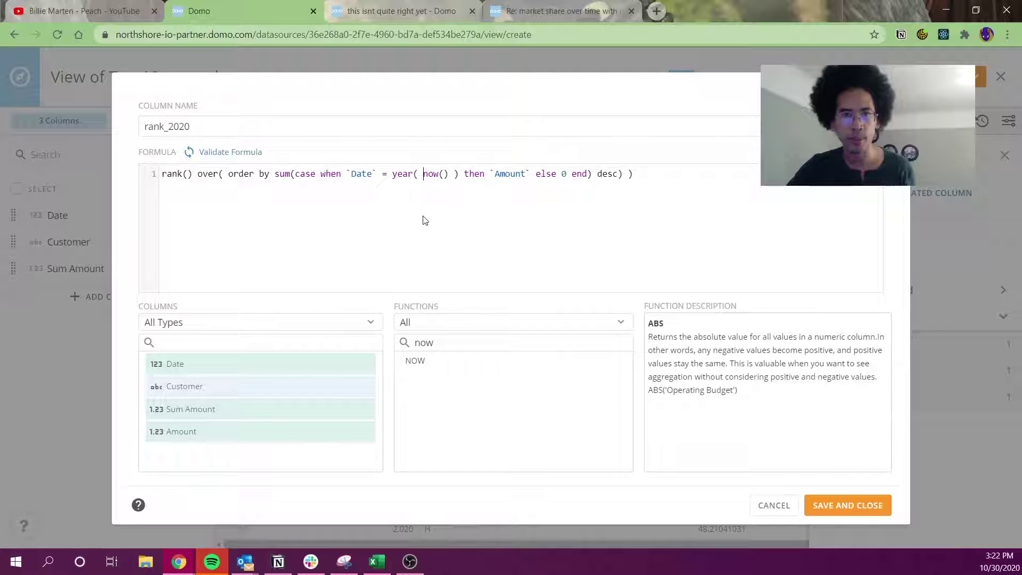
pyautogui.click(632, 173)
pyautogui.press('BackSpace')
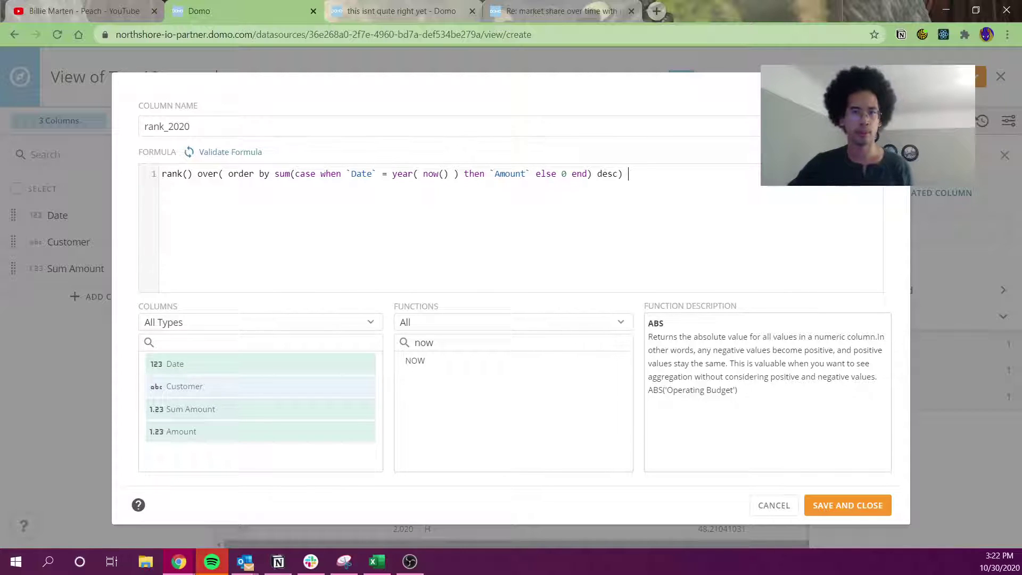
pyautogui.click(234, 155)
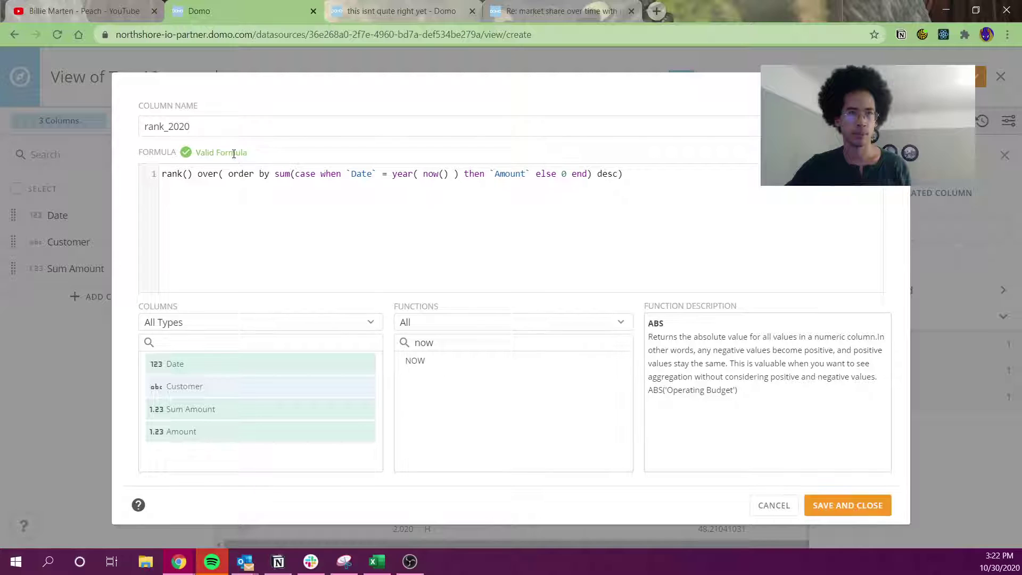
pyautogui.click(831, 506)
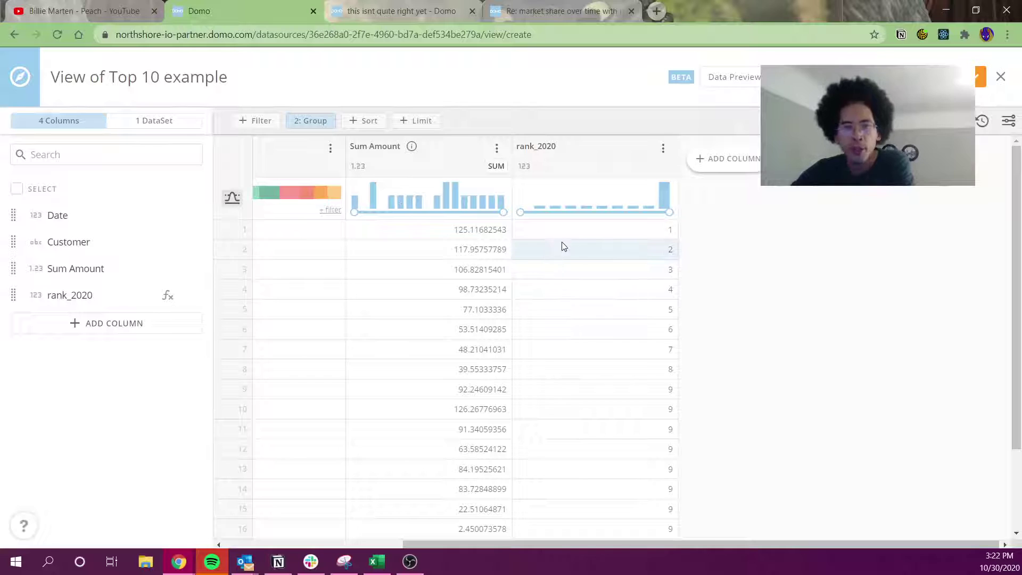
# Step: Compare the ranks across years and remove else 0 from the rank_2020 formula's case expression, validating and saving it
pyautogui.moveTo(637, 240); pyautogui.dragTo(466, 389)
pyautogui.moveTo(474, 543); pyautogui.dragTo(331, 534)
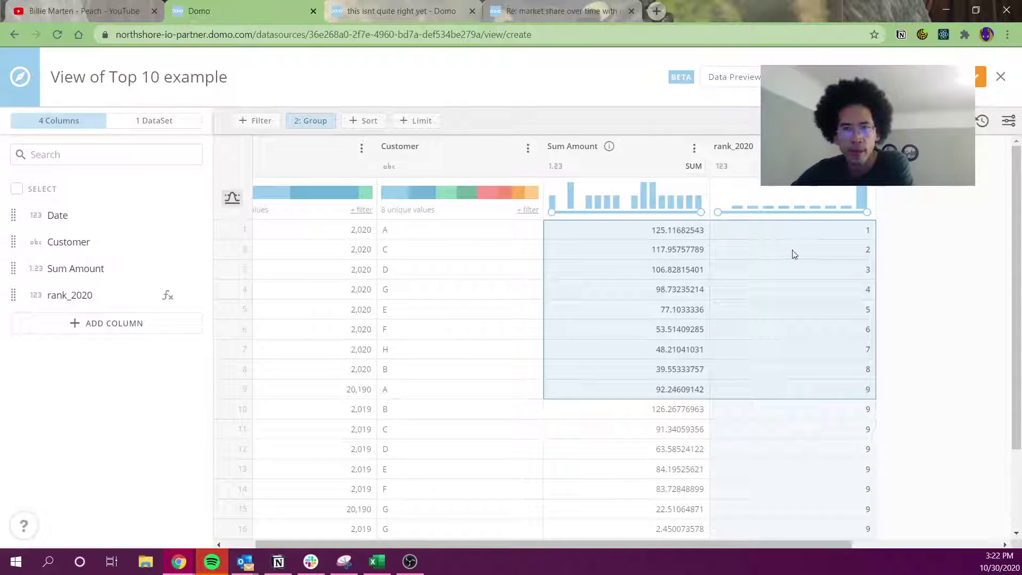
pyautogui.moveTo(806, 415); pyautogui.dragTo(778, 524)
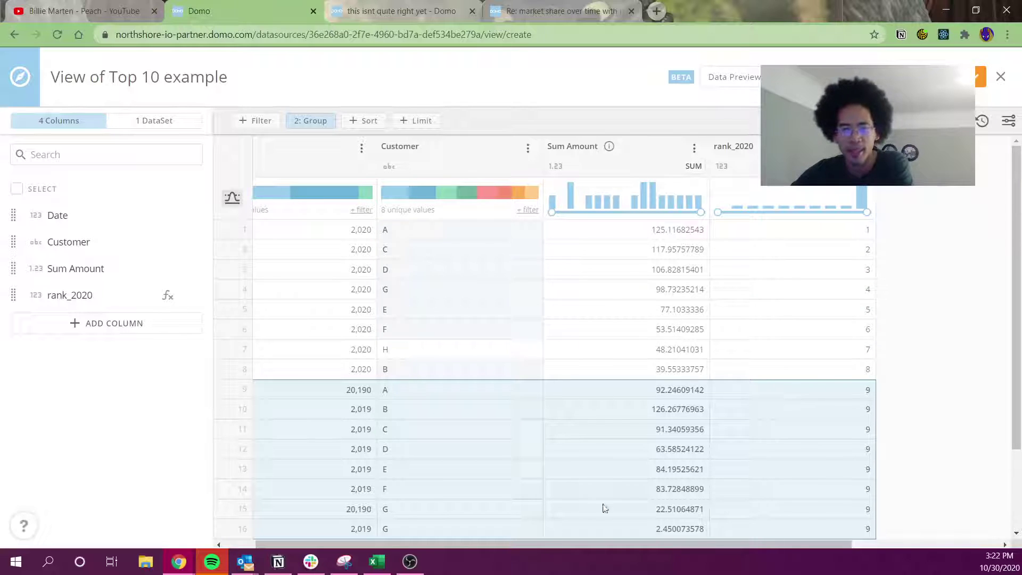
pyautogui.click(189, 301)
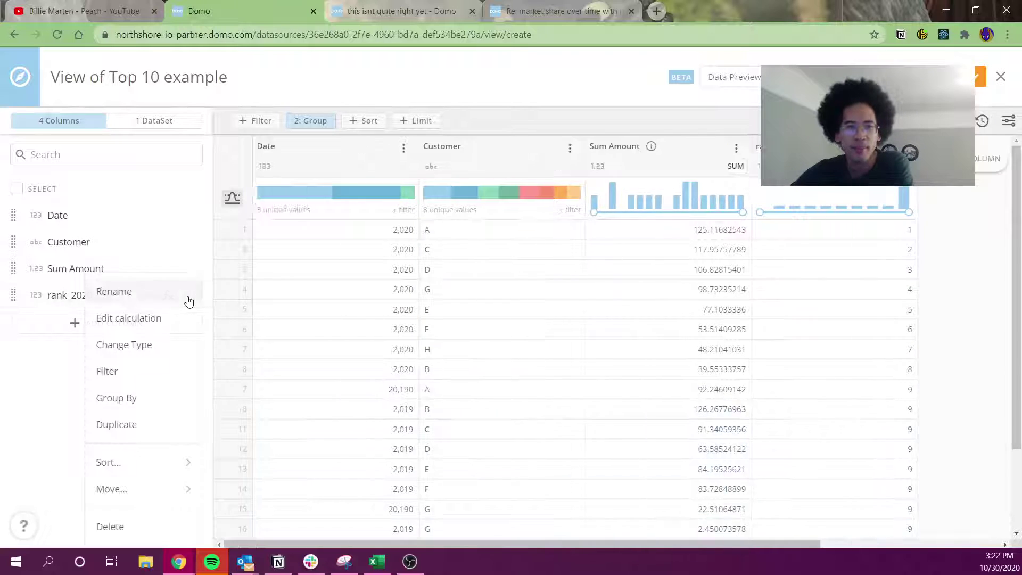
pyautogui.click(193, 321)
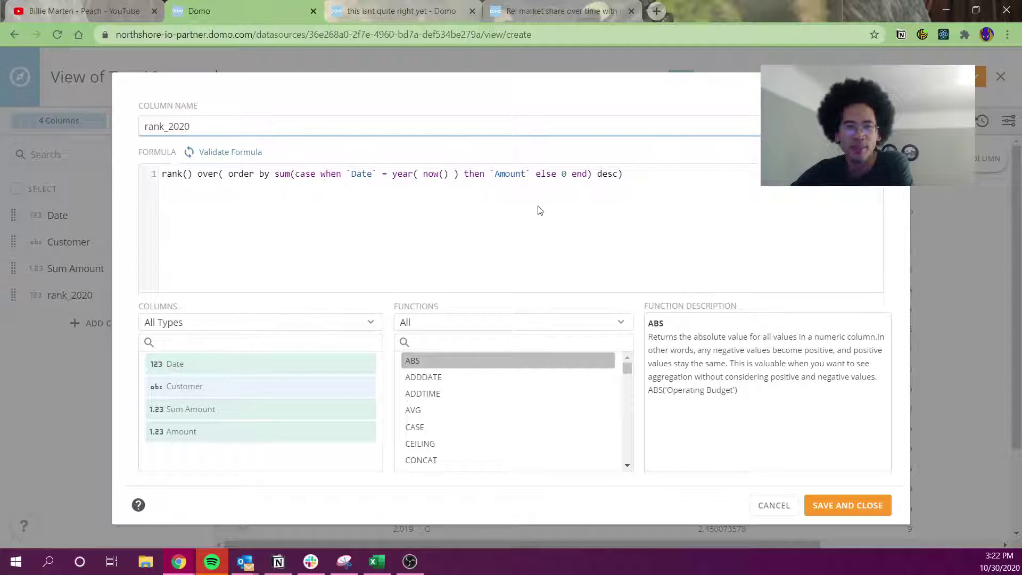
pyautogui.doubleClick(546, 174)
pyautogui.moveTo(554, 172); pyautogui.dragTo(573, 169)
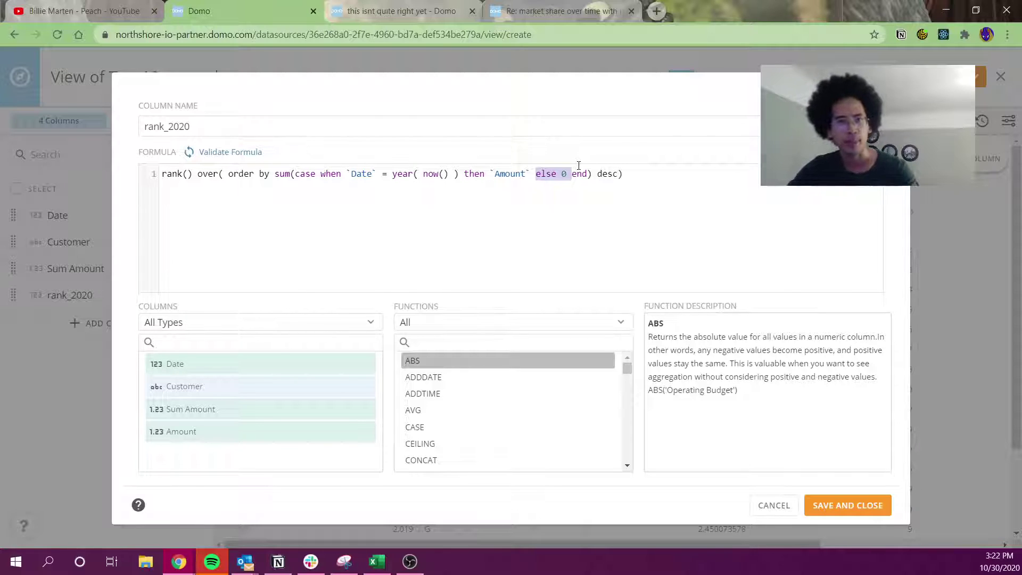
pyautogui.press('BackSpace')
pyautogui.click(230, 152)
pyautogui.click(855, 506)
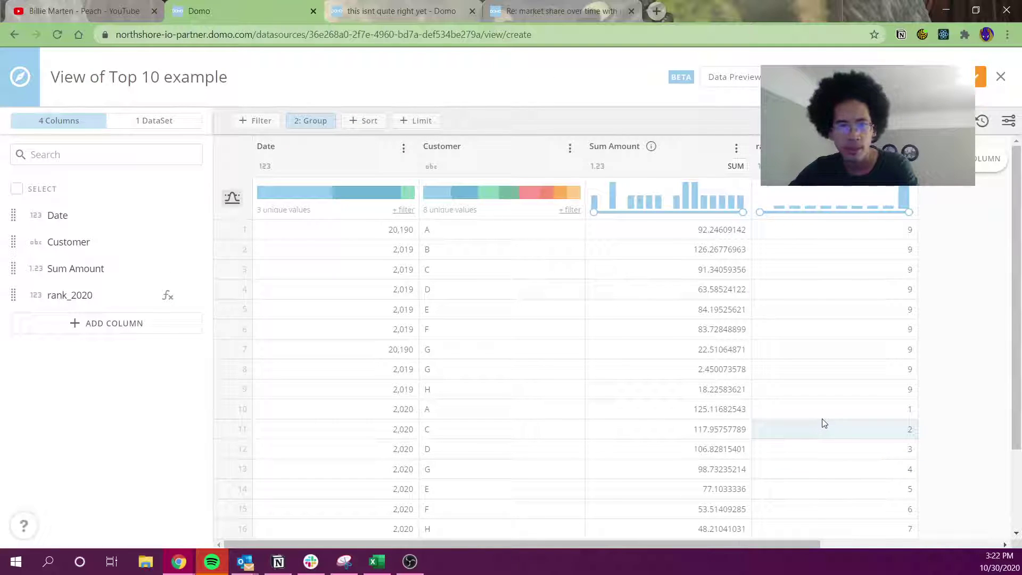
# Step: Reopen the rank_2020 calculation and start its formula with case when `Date`, before the rank function
pyautogui.moveTo(385, 232); pyautogui.dragTo(830, 391)
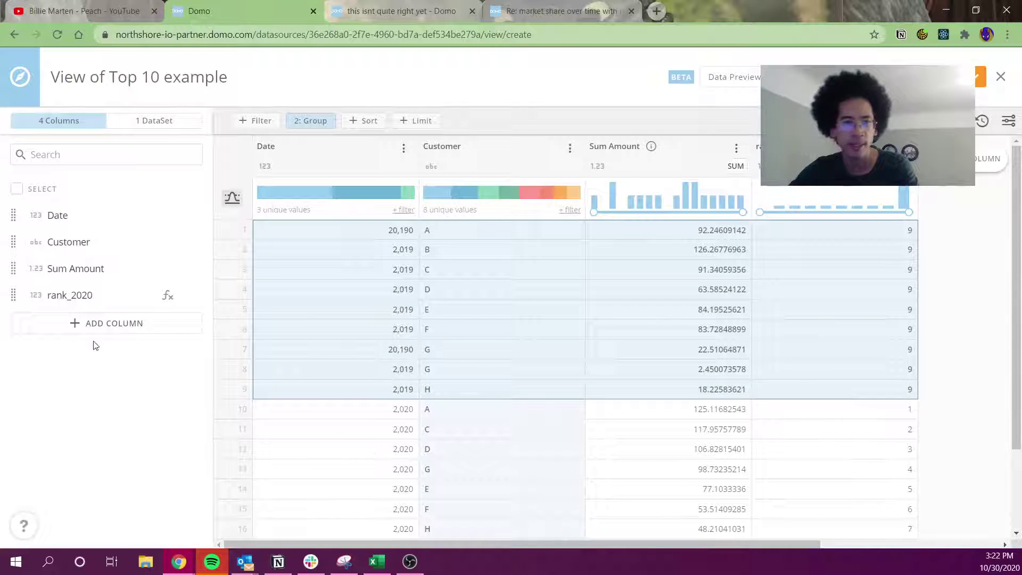
pyautogui.click(189, 295)
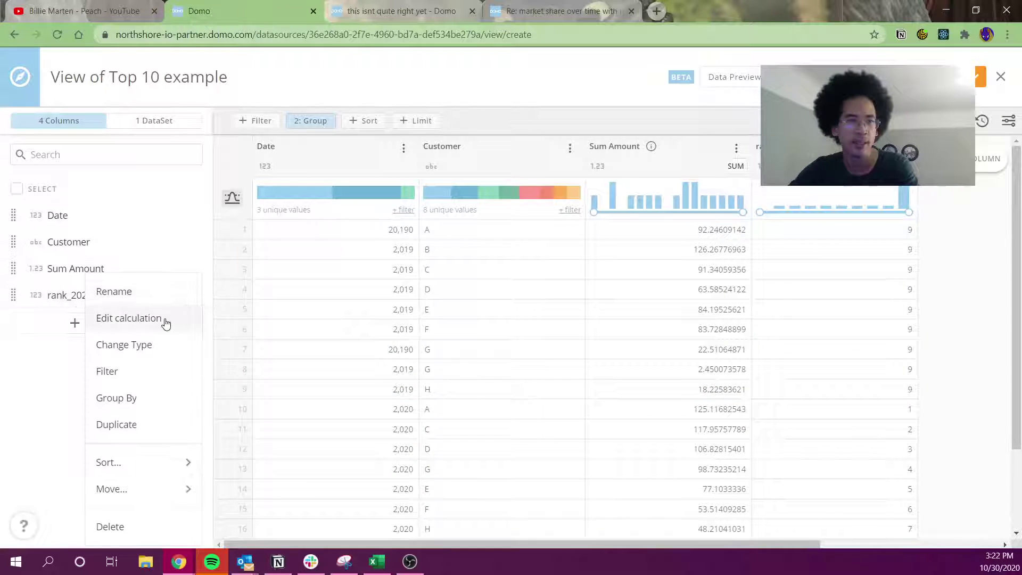
pyautogui.click(129, 317)
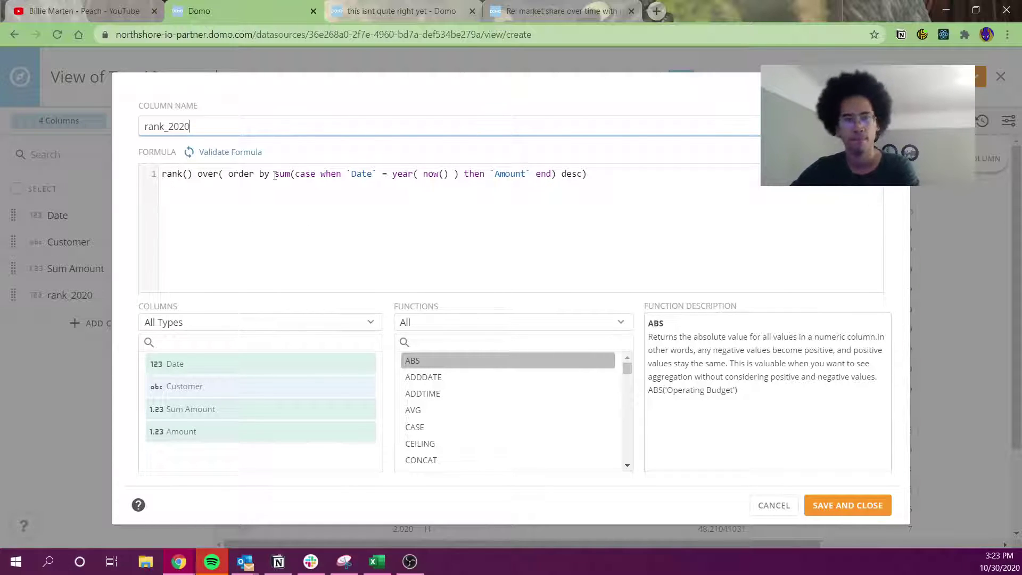
pyautogui.click(312, 175)
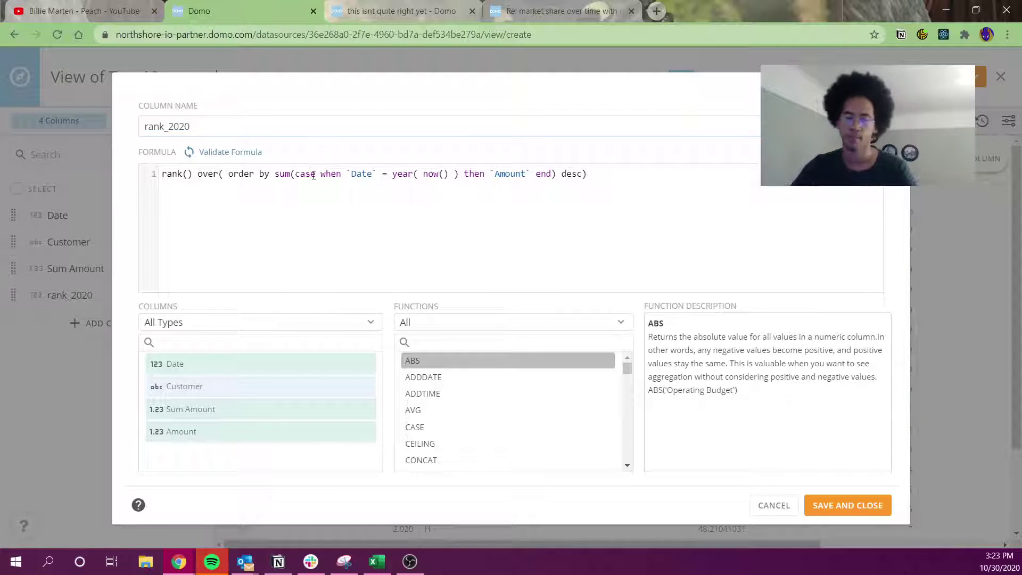
pyautogui.press('Home')
pyautogui.write('case when ')
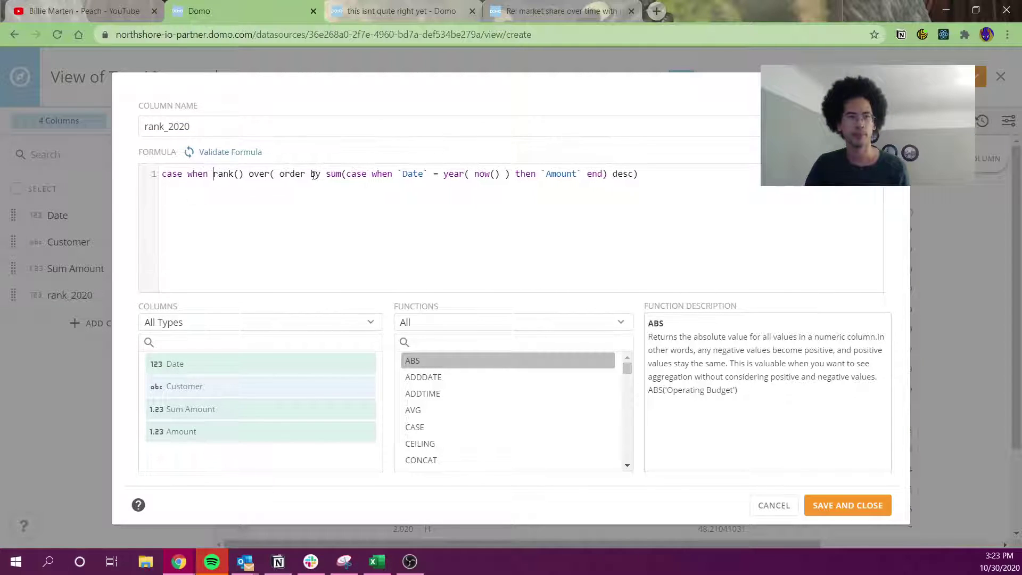
pyautogui.write('date')
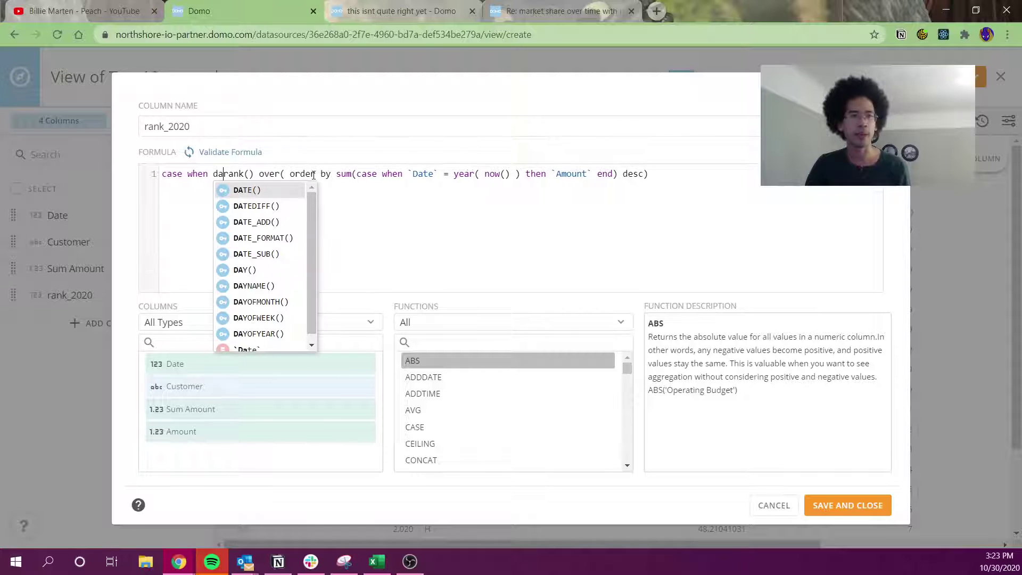
pyautogui.press('Down')
pyautogui.press('Down')
pyautogui.press('Down')
pyautogui.press('Down')
pyautogui.press('Down')
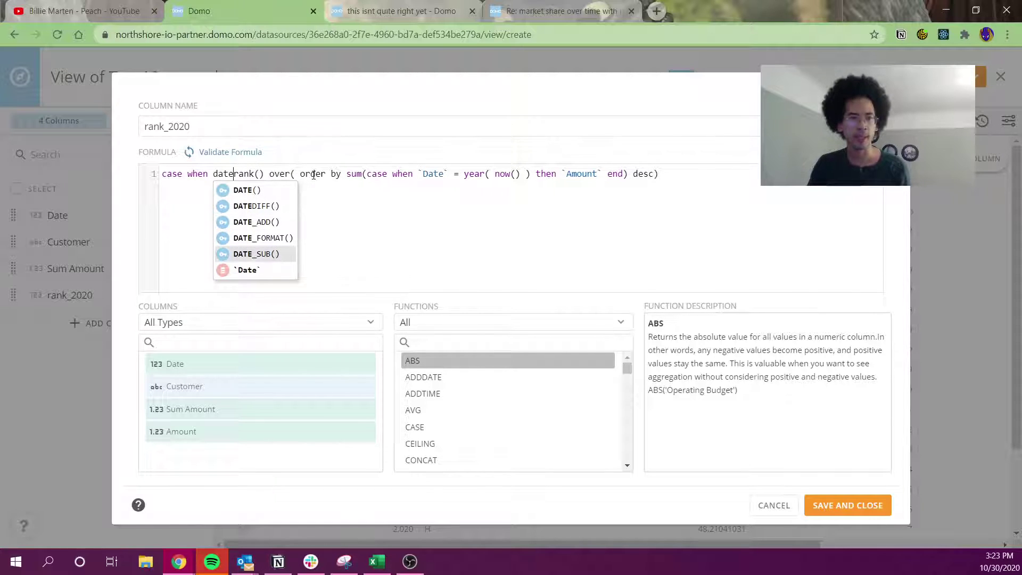
pyautogui.press('Return')
# Step: Complete the outer condition before the rank function with = year(now()) then
pyautogui.write('= ')
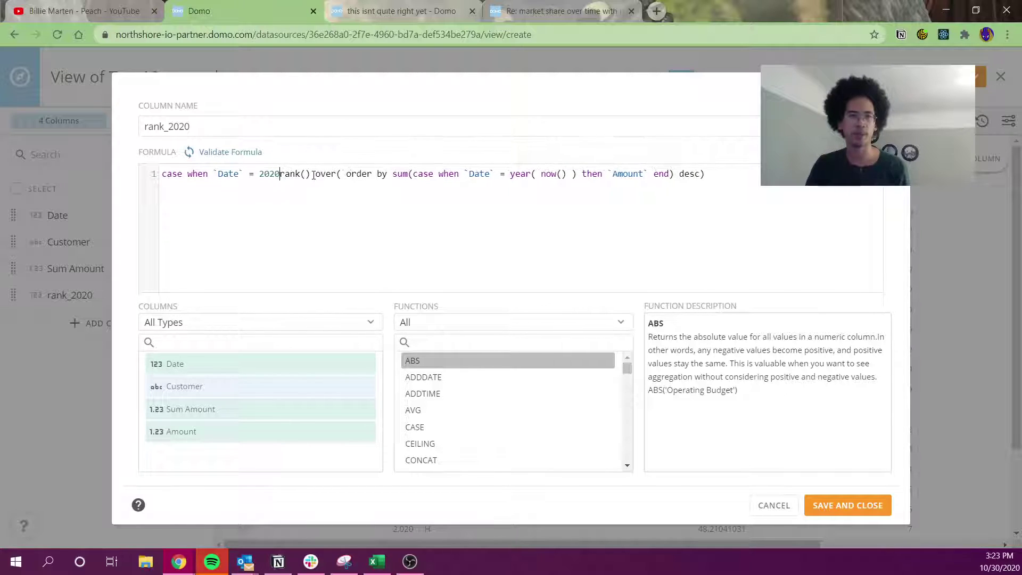
pyautogui.write('year( now() ) ')
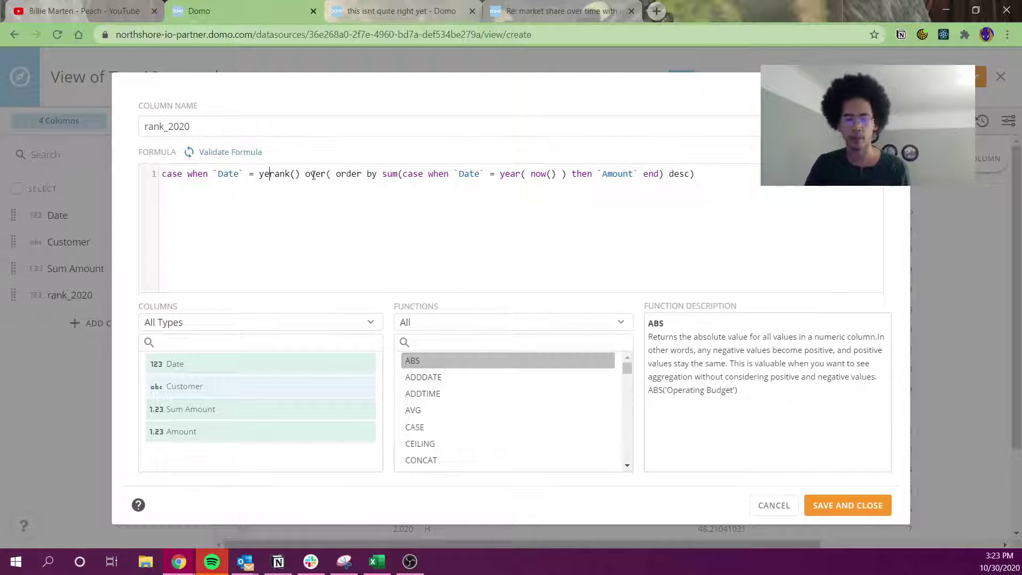
pyautogui.write('then `Amount` end) des')
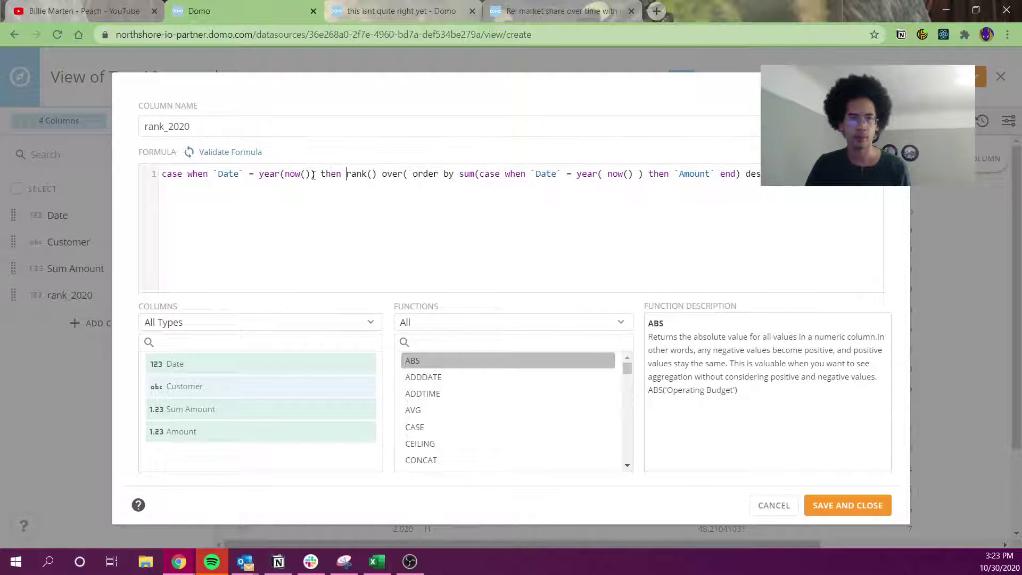
# Step: Close the outer case with end on its own line and put its when clause on a new line
pyautogui.write(' else')
pyautogui.press('BackSpace')
pyautogui.press('BackSpace')
pyautogui.press('BackSpace')
pyautogui.press('BackSpace')
pyautogui.press('BackSpace')
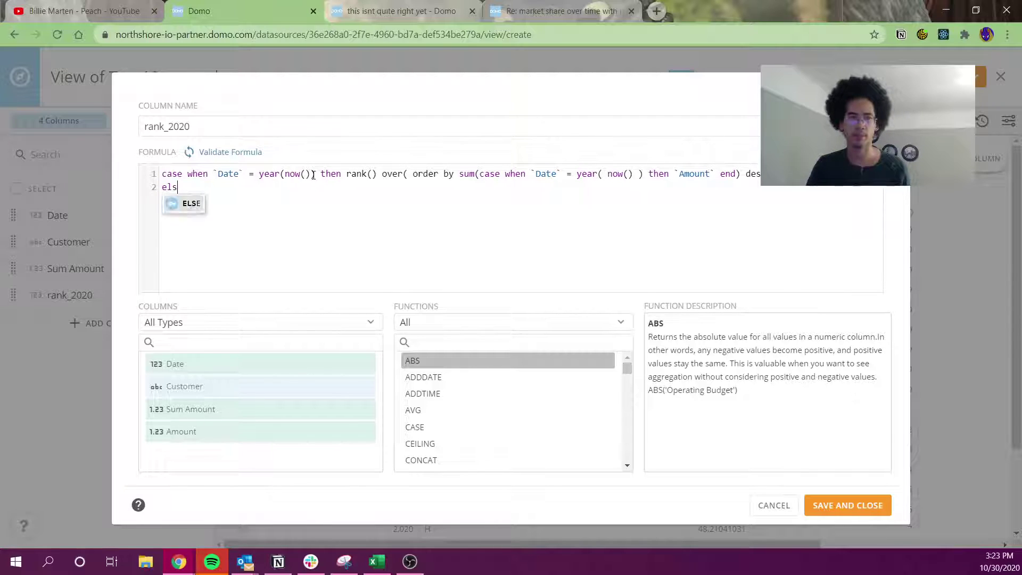
pyautogui.write('e')
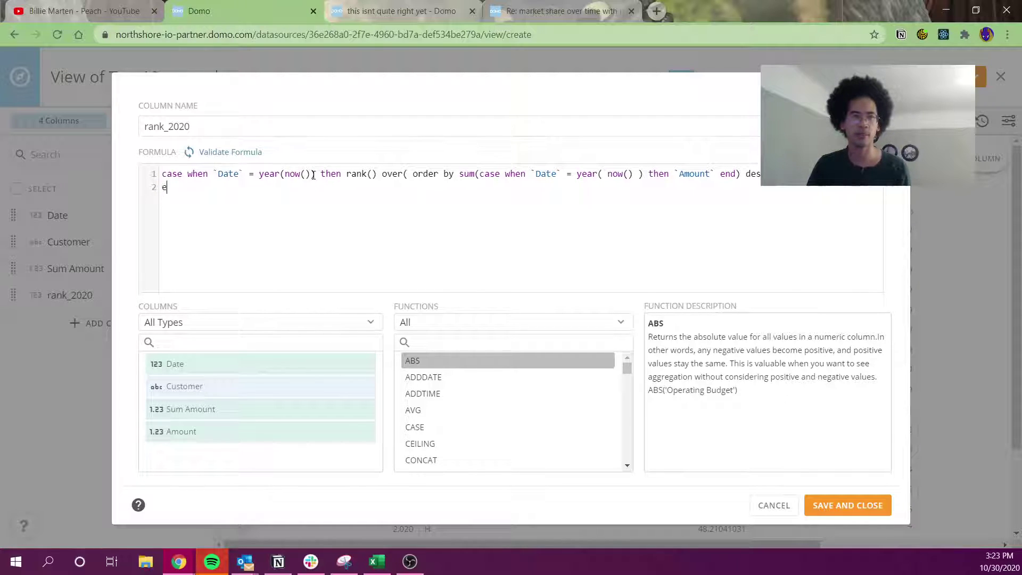
pyautogui.write('nd')
pyautogui.press('Escape')
pyautogui.press('Up')
pyautogui.press('Right')
pyautogui.press('Right')
pyautogui.press('Return')
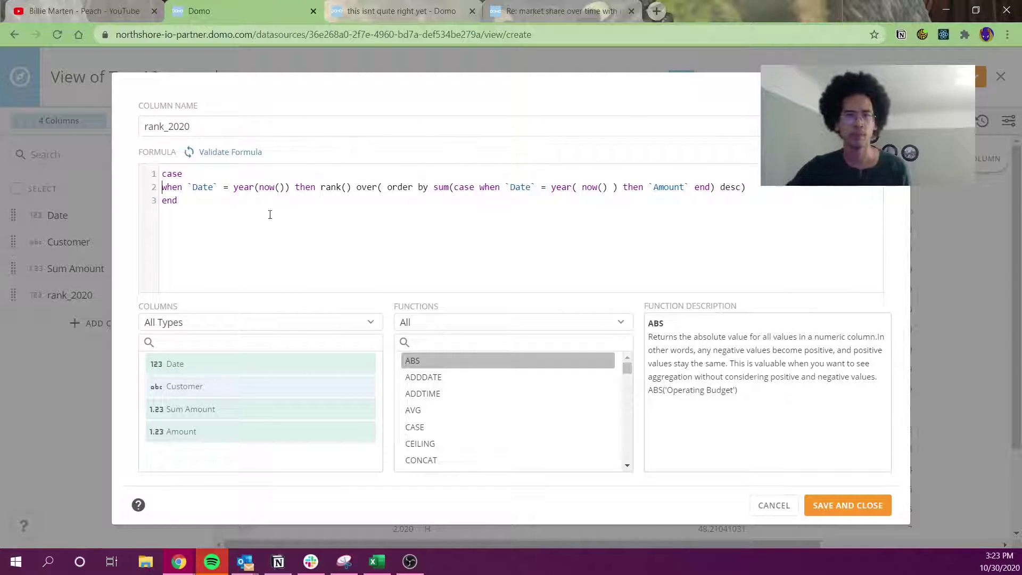
# Step: Validate the formula and save the column under the name rank_ThisYear
pyautogui.click(212, 154)
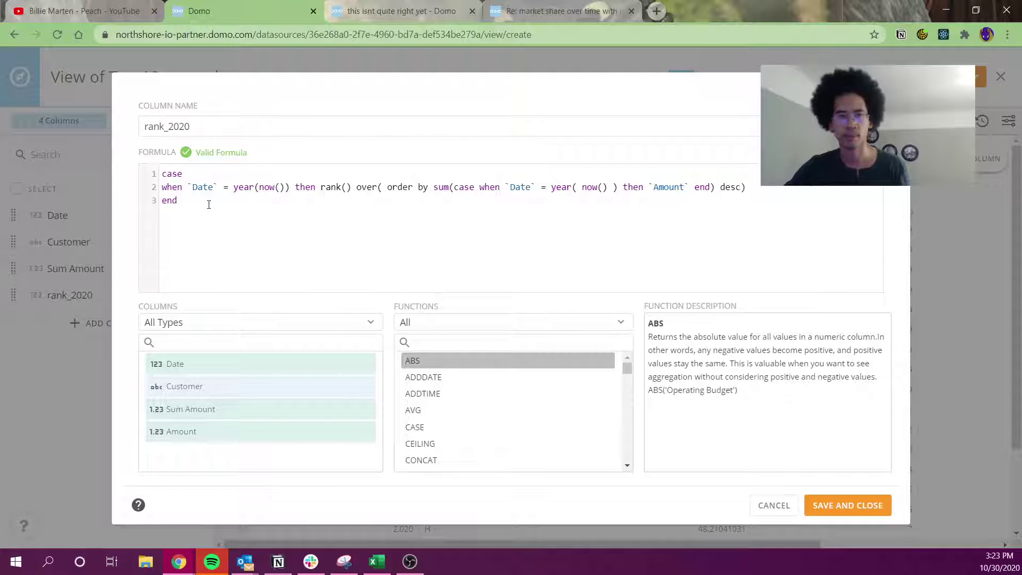
pyautogui.moveTo(168, 127); pyautogui.dragTo(326, 148)
pyautogui.write('ThisYear')
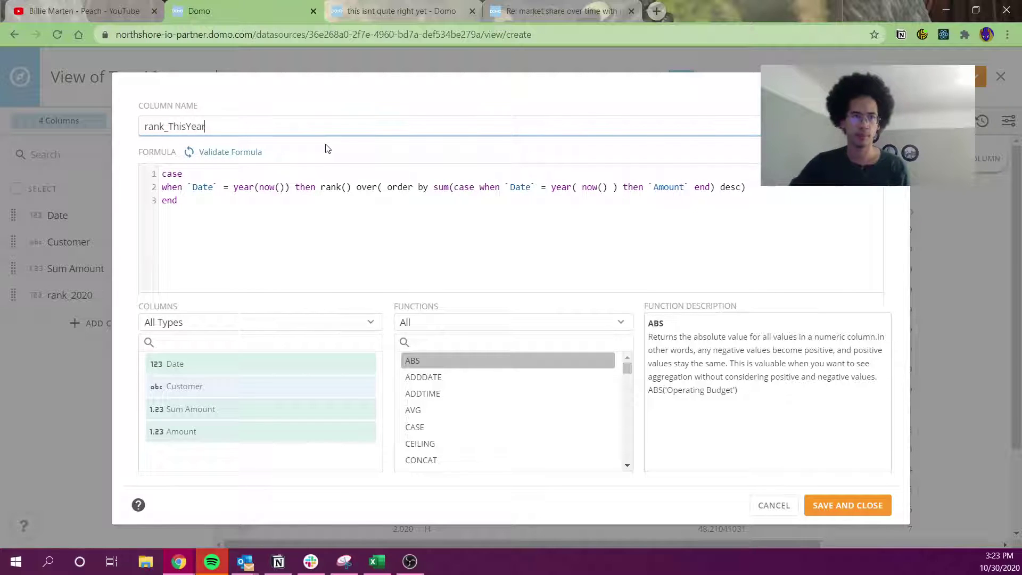
pyautogui.click(881, 506)
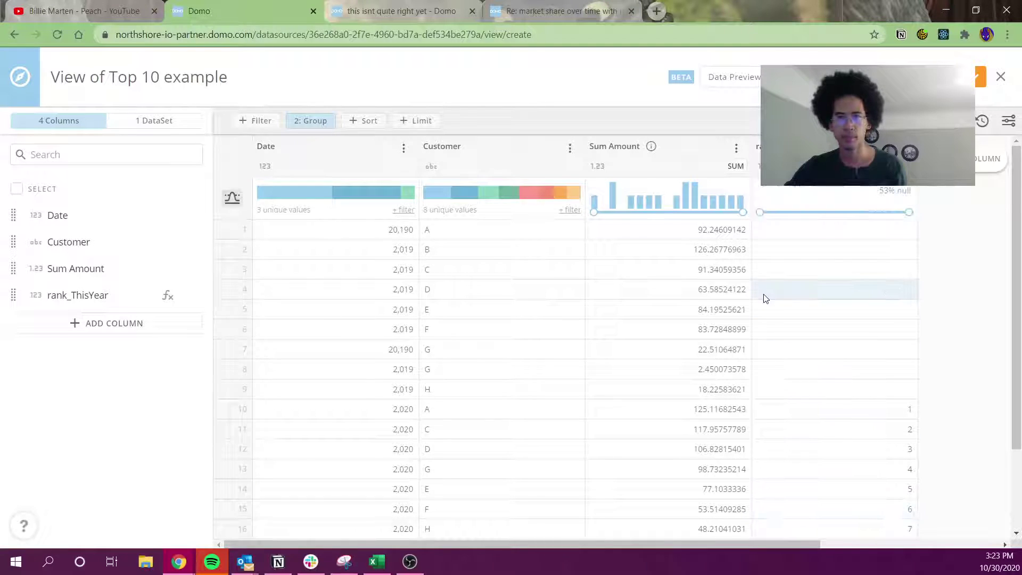
# Step: Review the ranked 2020 rows and reread the forum request about the top 6 competitors and the all other competitor category
pyautogui.moveTo(799, 408); pyautogui.dragTo(309, 536)
pyautogui.scroll(-2, 645, 452)
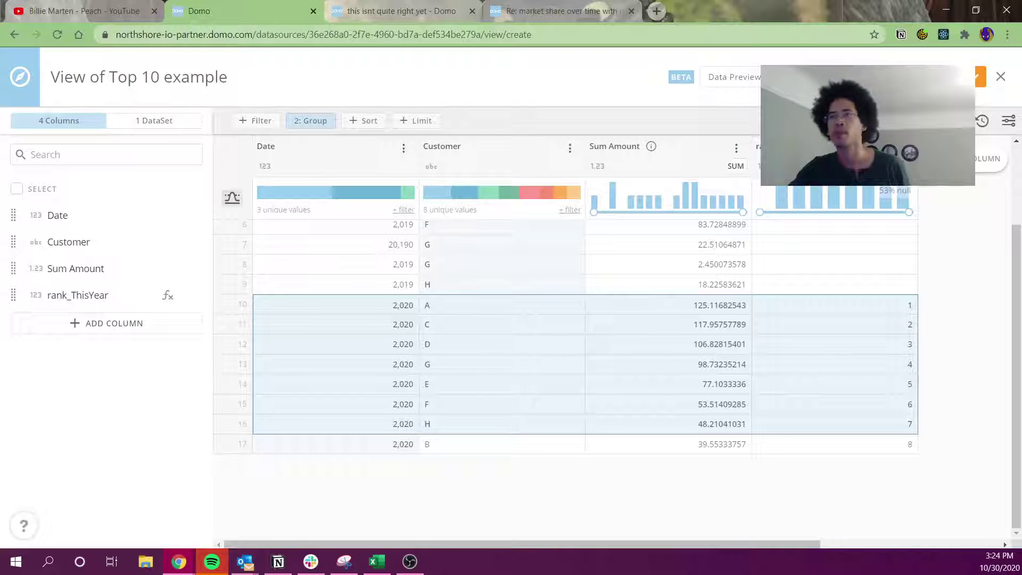
pyautogui.click(514, 17)
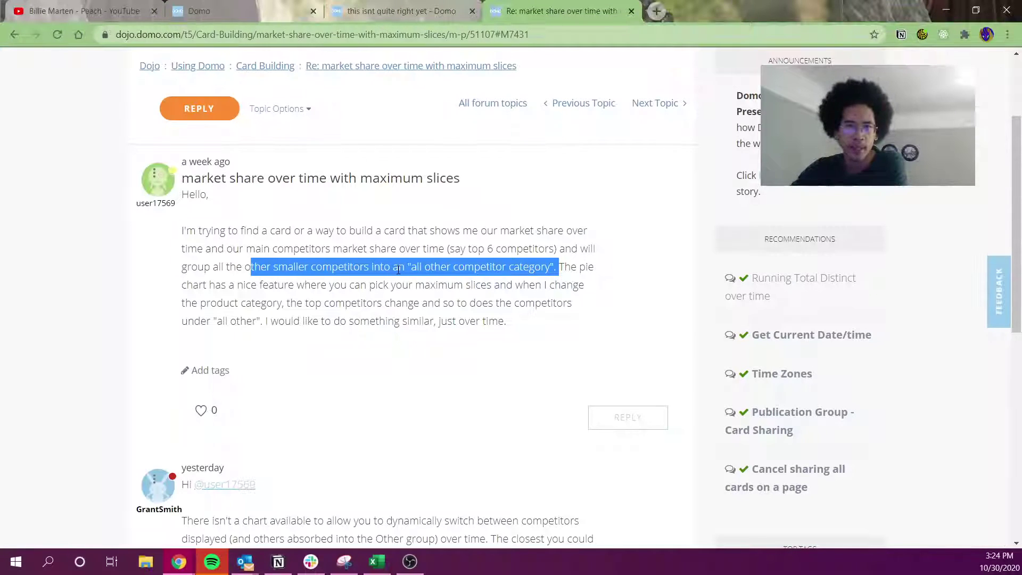
pyautogui.click(357, 337)
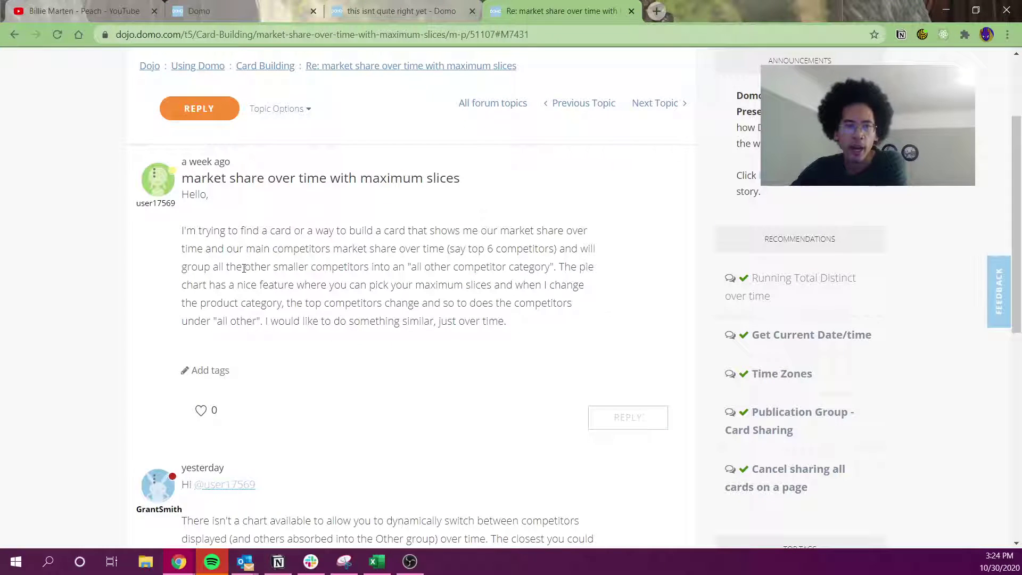
pyautogui.moveTo(452, 250); pyautogui.dragTo(555, 248)
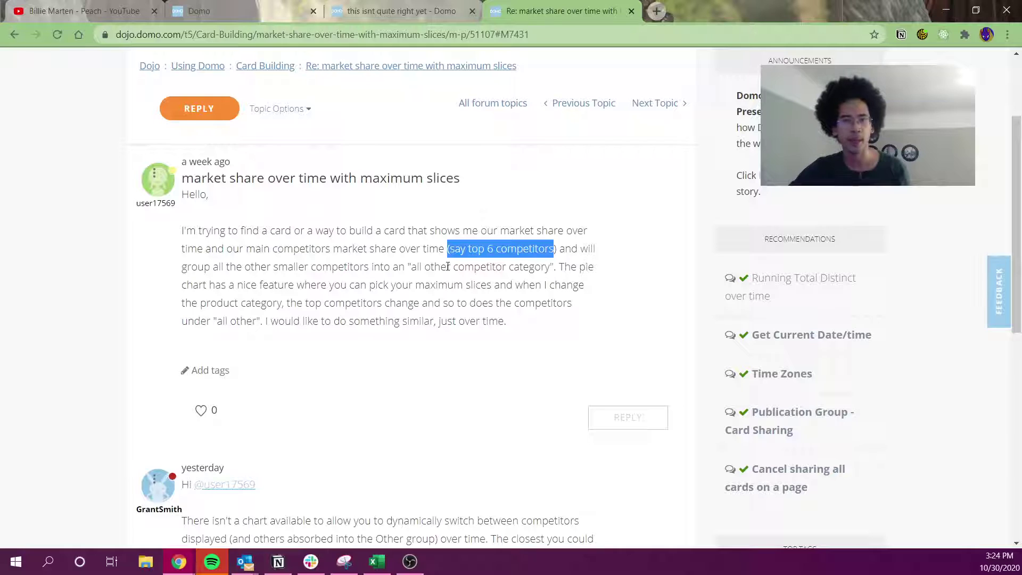
pyautogui.moveTo(394, 265); pyautogui.dragTo(556, 266)
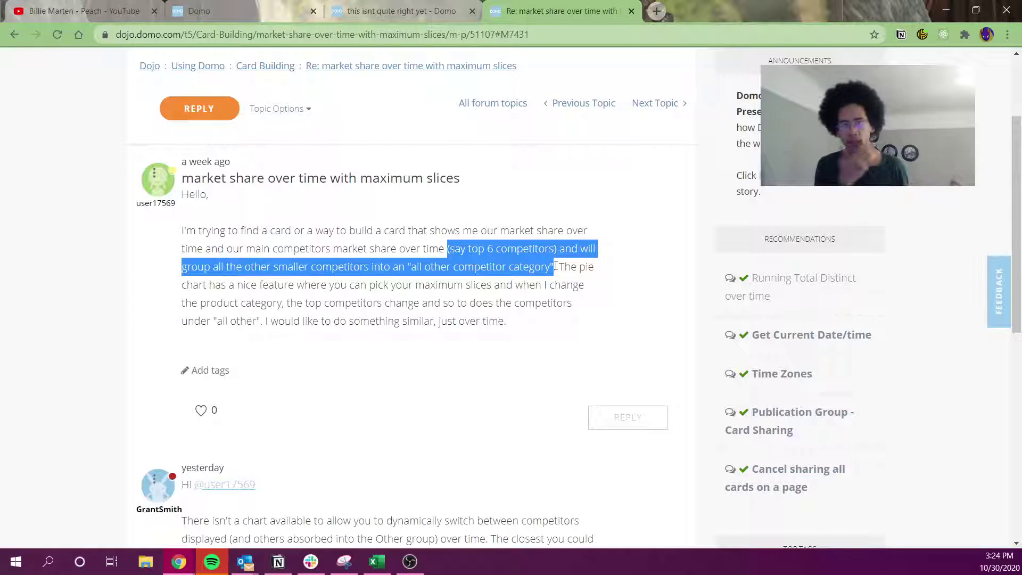
# Step: Leave the View of Top 10 example without saving and open the second card connected to the Top 10 example dataset
pyautogui.click(213, 11)
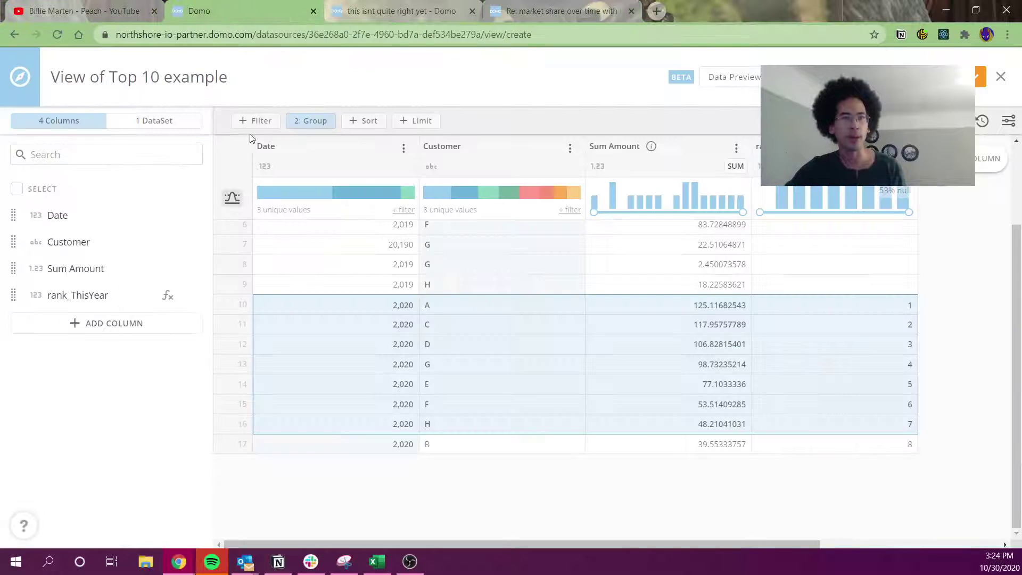
pyautogui.click(1001, 77)
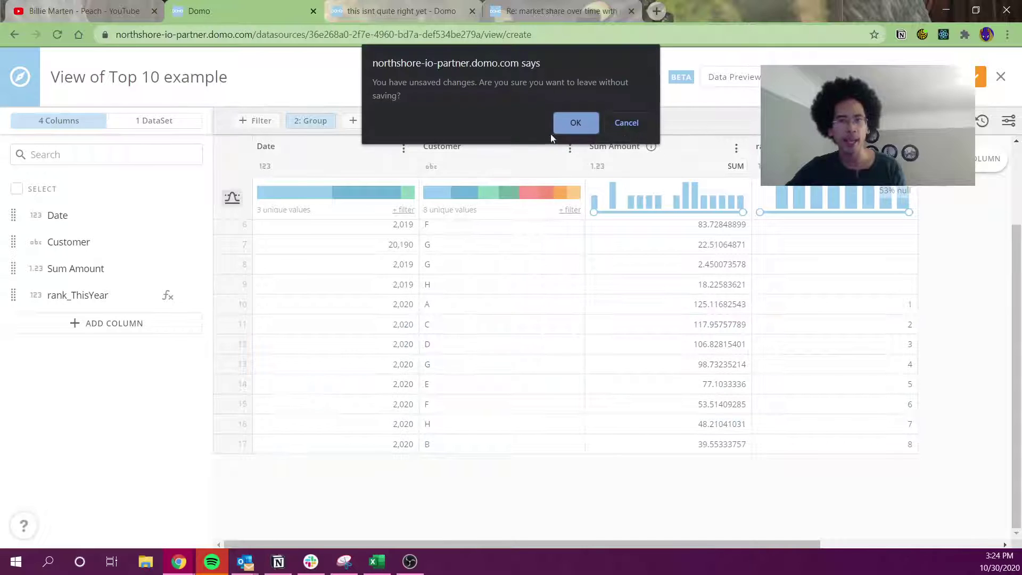
pyautogui.click(579, 123)
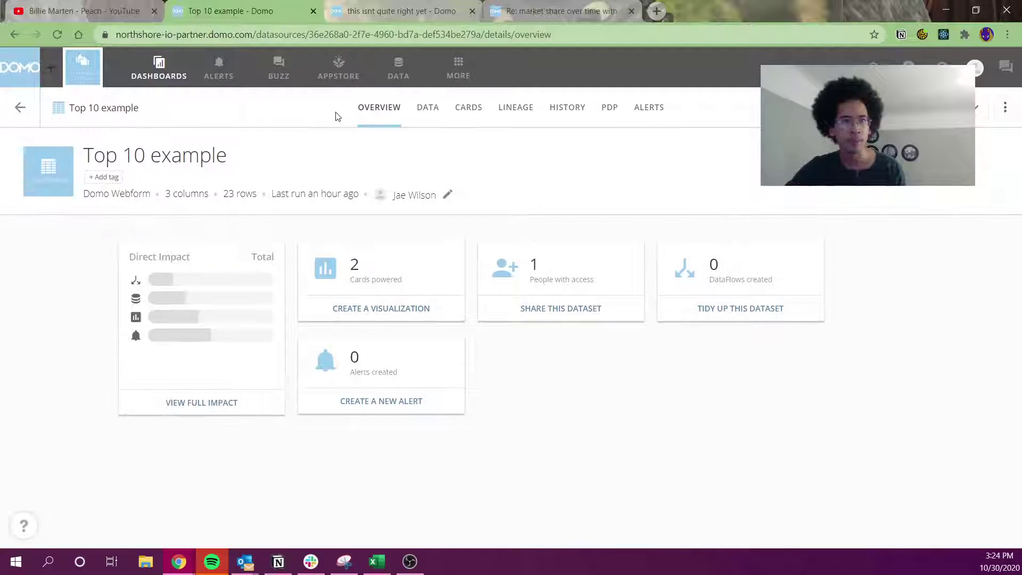
pyautogui.click(464, 107)
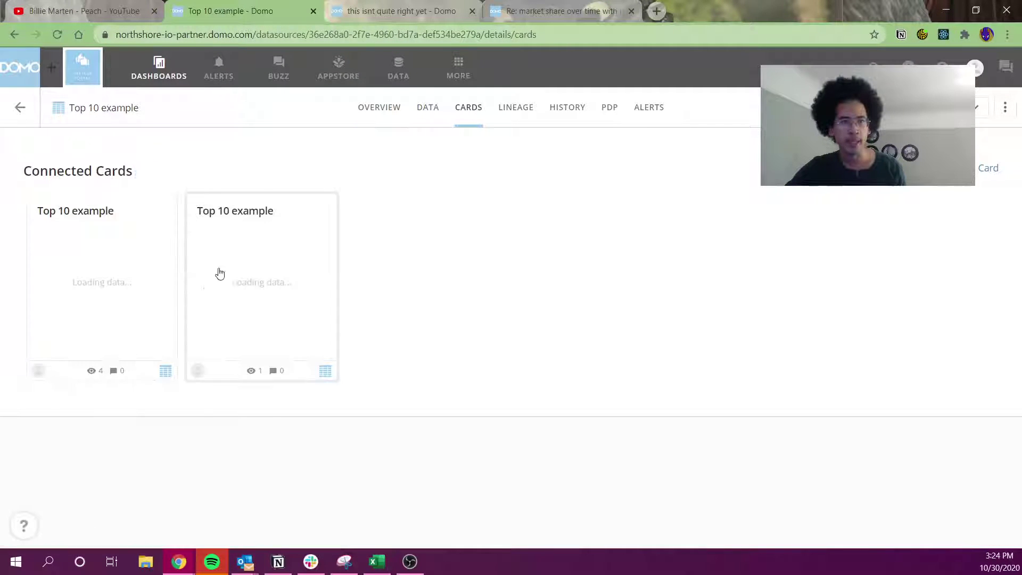
pyautogui.click(253, 223)
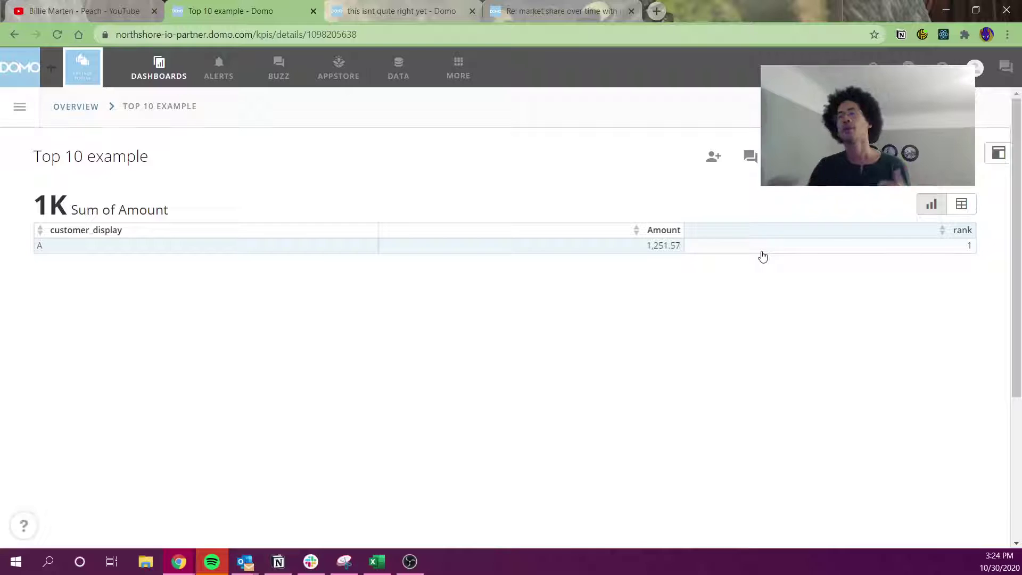
# Step: Open the "this isnt quite right yet" DataFusion from the datasets and examine the rank column of its first input
pyautogui.click(393, 71)
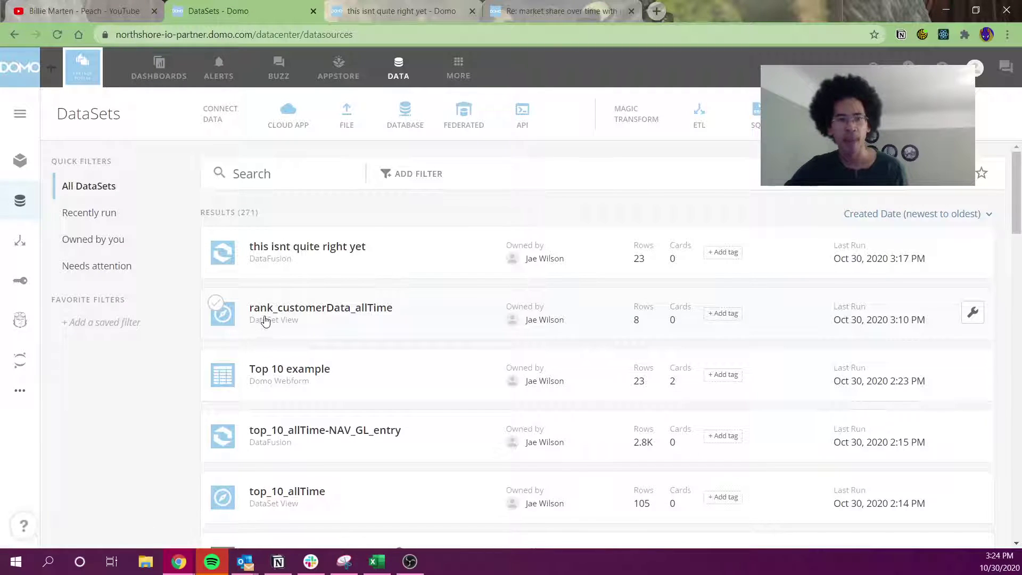
pyautogui.click(309, 251)
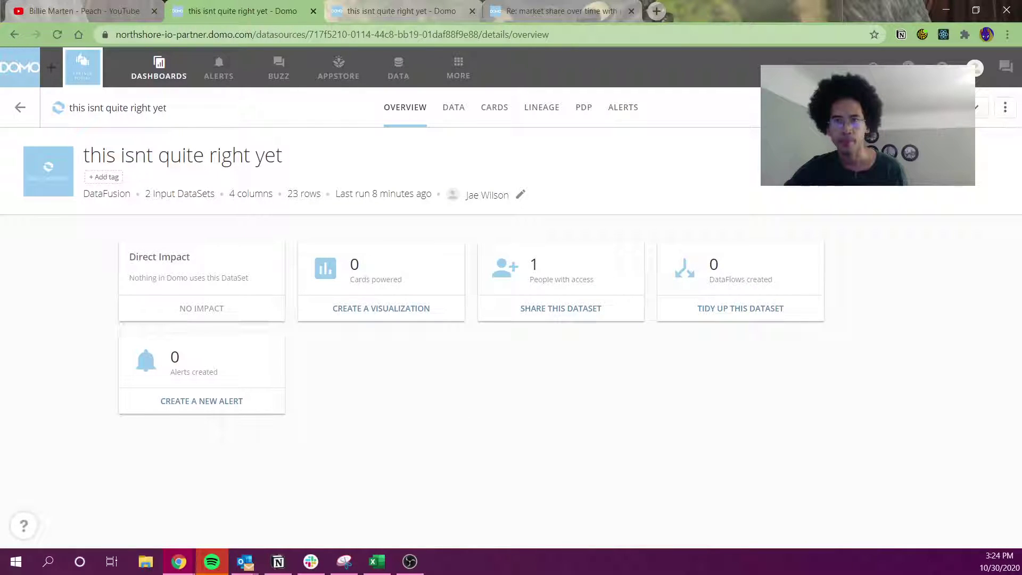
pyautogui.click(106, 193)
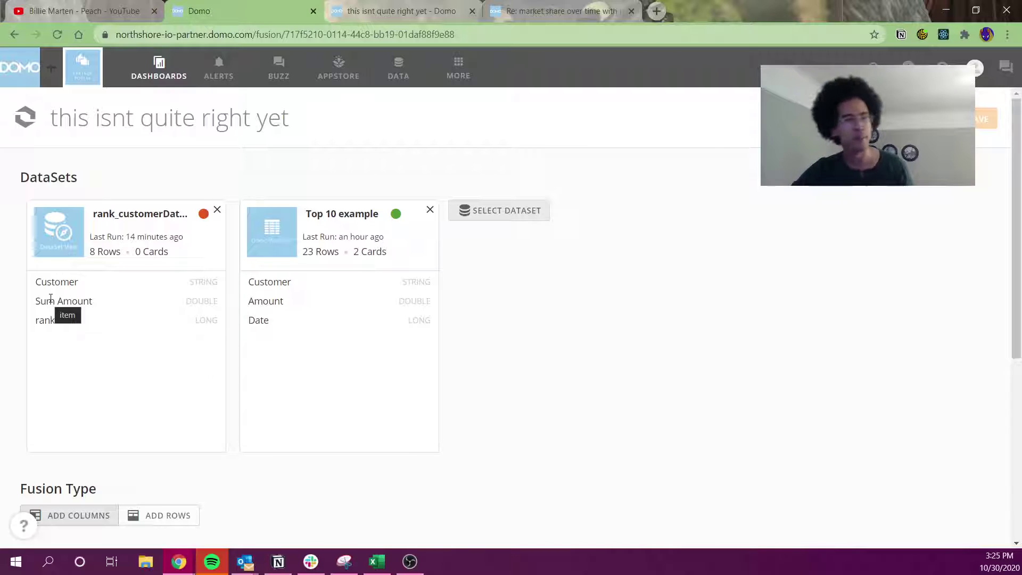
pyautogui.tripleClick(45, 320)
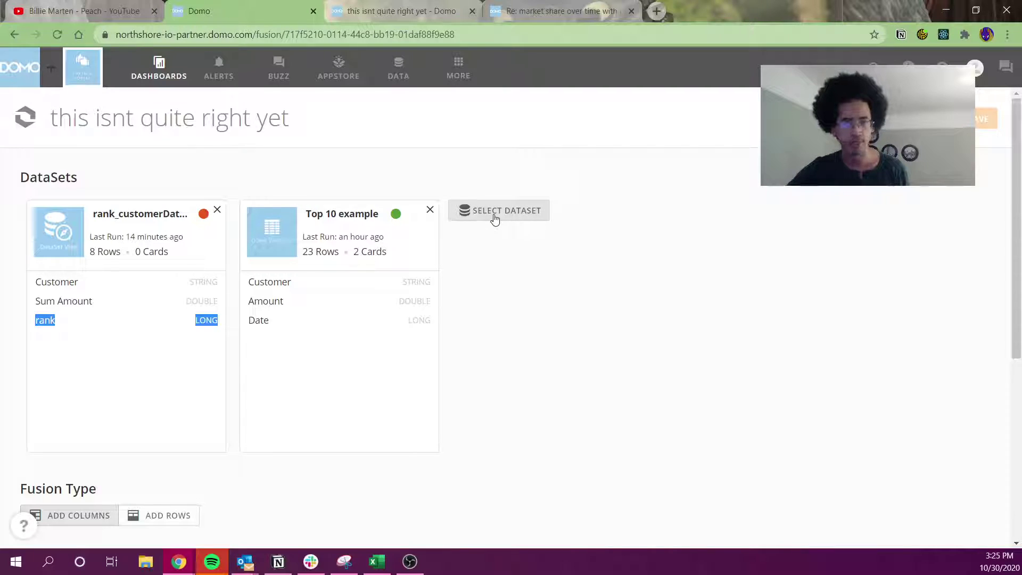
# Step: Return to the forum thread on market share over time and glance at the Slack workspace
pyautogui.click(520, 11)
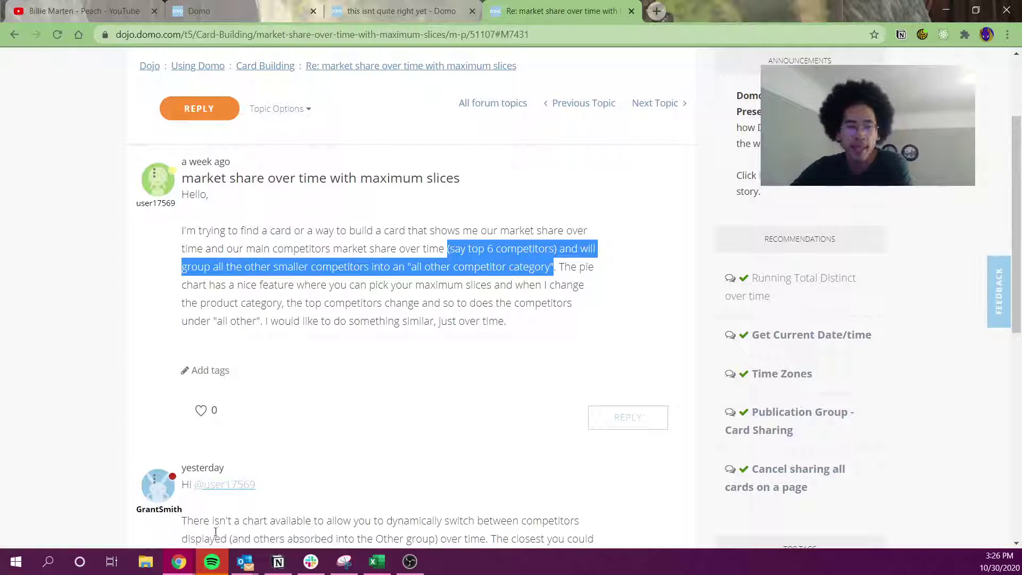
pyautogui.click(311, 562)
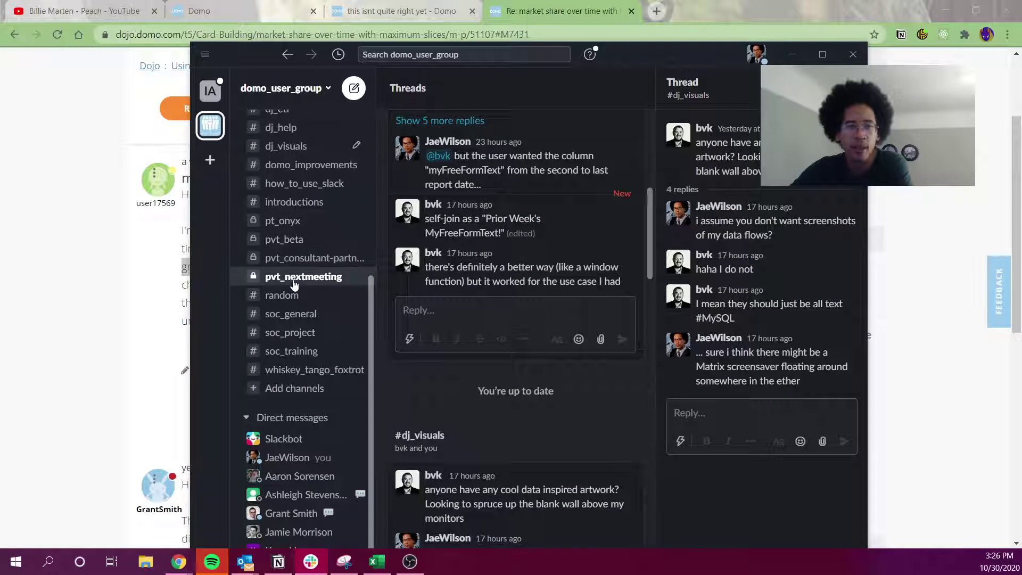
pyautogui.click(115, 293)
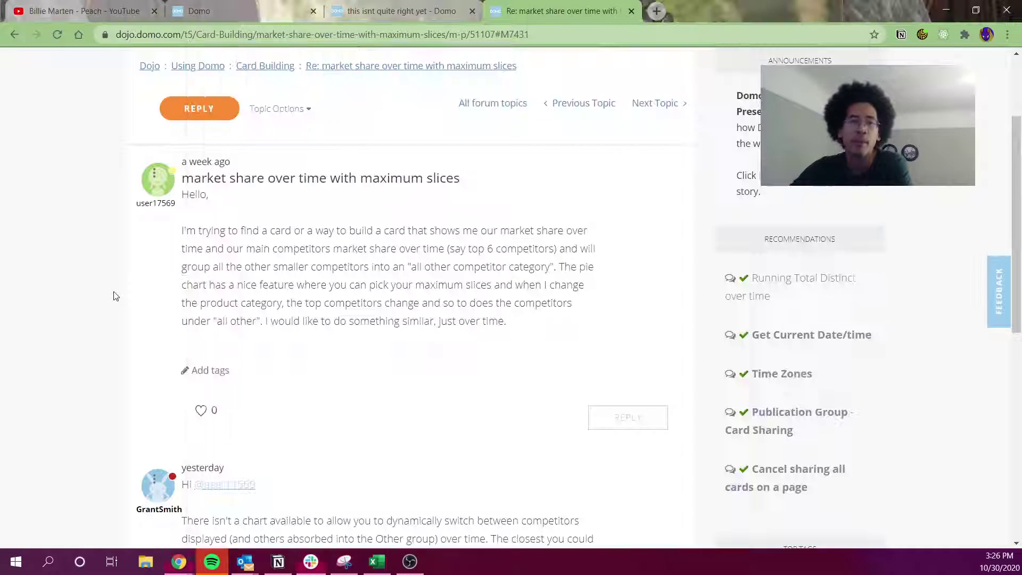